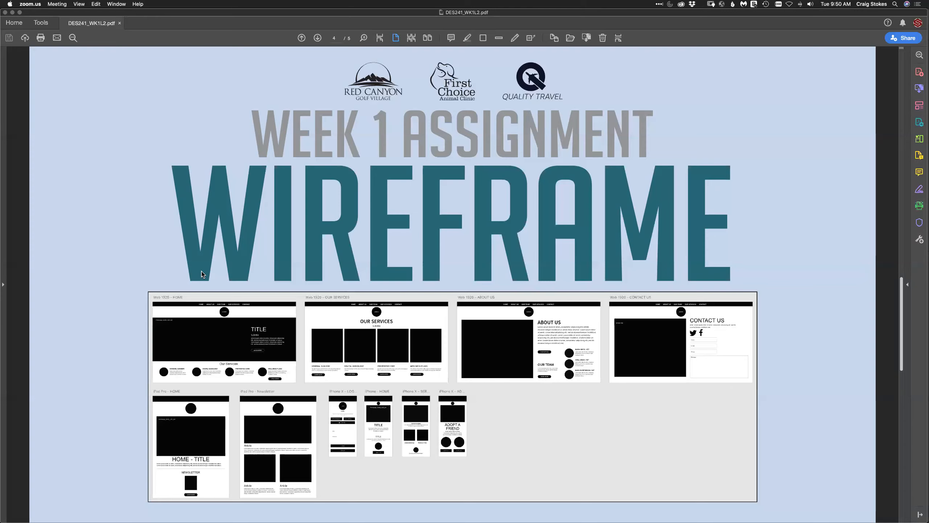
- Switch to Word to review the three company content documents, and return to the assignment PDF in Acrobat
{"action": "key", "text": "super+Tab"}
{"action": "key", "text": "super+Tab"}
{"action": "key", "text": "super+Tab"}
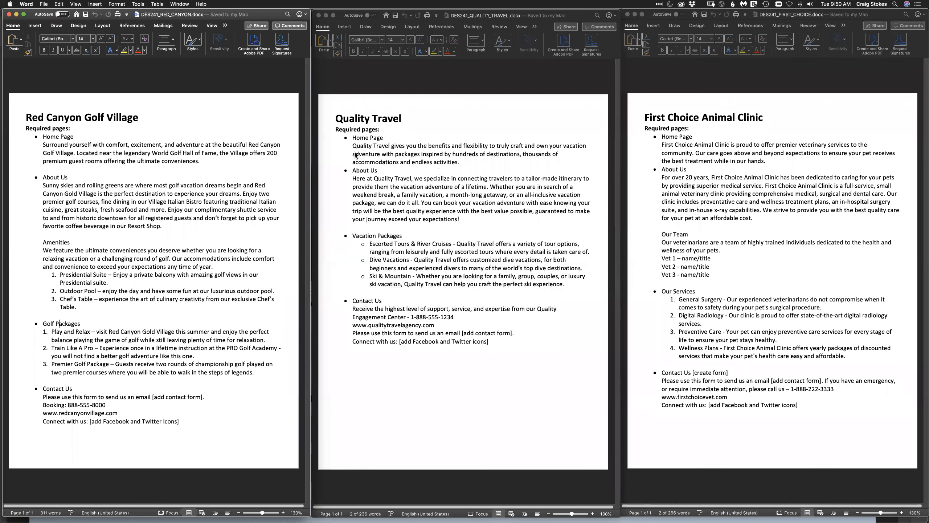
{"action": "key", "text": "super+Tab"}
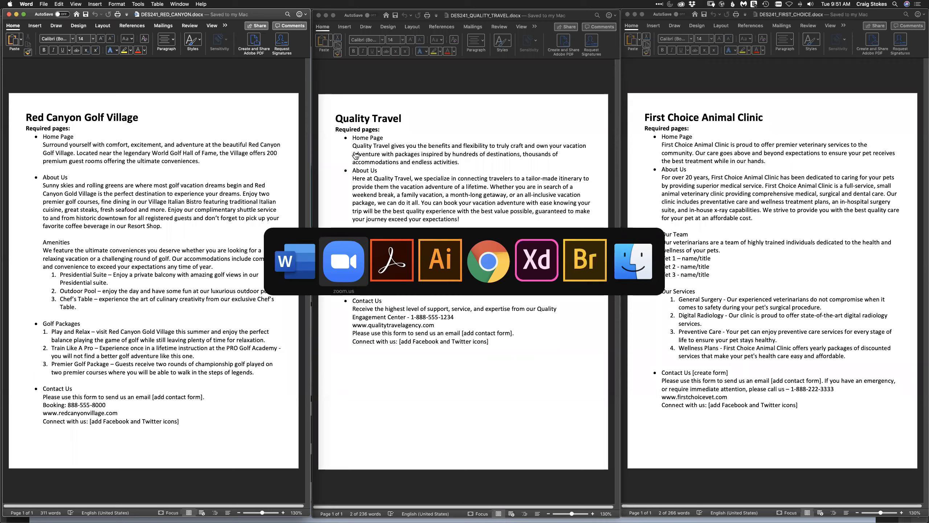
{"action": "key", "text": "super+Tab"}
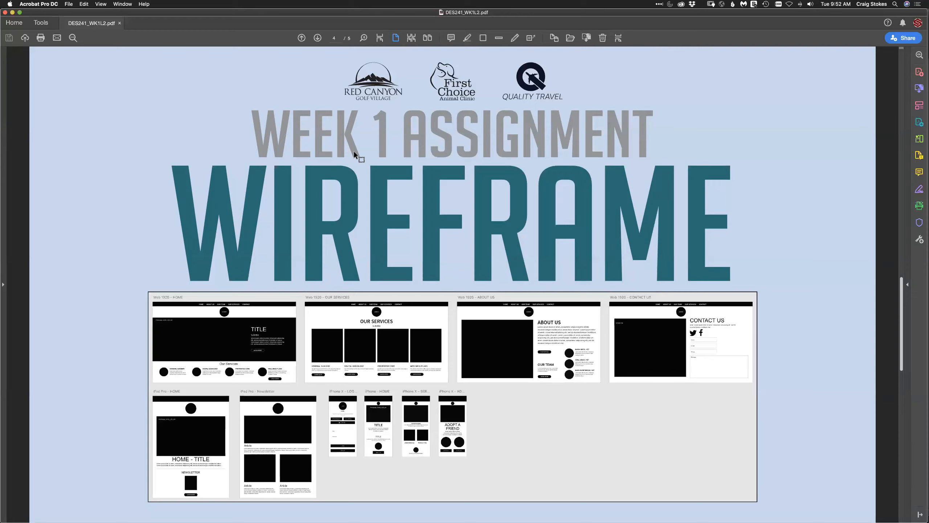
- Switch to the sitemap document in Illustrator and fit all its artboards in view to review the page flow
{"action": "key", "text": "super+Tab"}
{"action": "key", "text": "super+Tab"}
{"action": "key", "text": "super+Tab"}
{"action": "key", "text": "super+Tab"}
{"action": "key", "text": "super+Tab"}
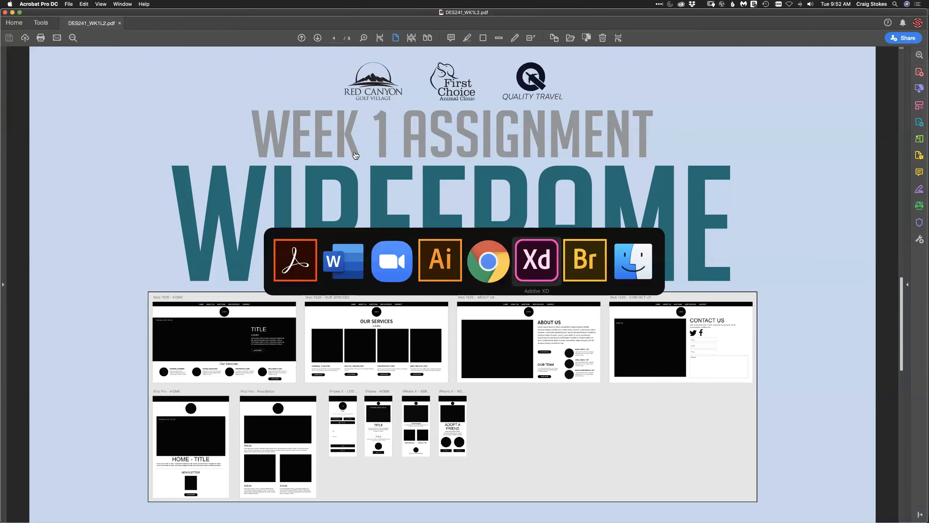
{"action": "key", "text": "super+Tab"}
{"action": "key", "text": "super+Tab"}
{"action": "key", "text": "super+Tab"}
{"action": "key", "text": "super+Tab"}
{"action": "key", "text": "super+Tab"}
{"action": "key", "text": "super+Tab"}
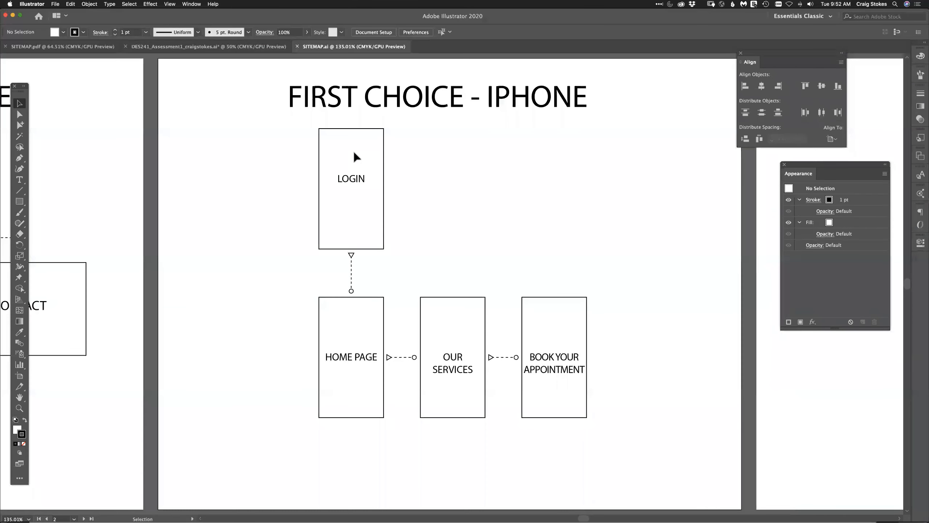
{"action": "left_click", "coordinate": [169, 4]}
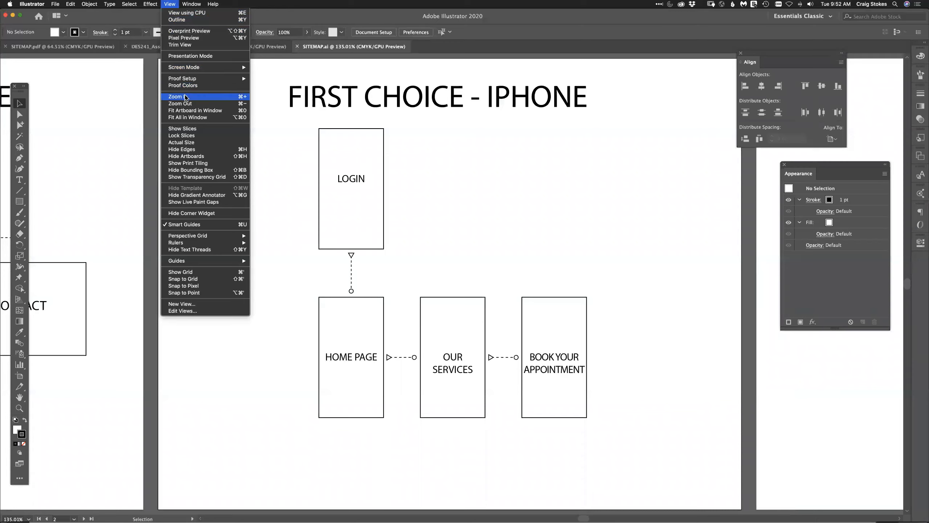
{"action": "left_click", "coordinate": [184, 117]}
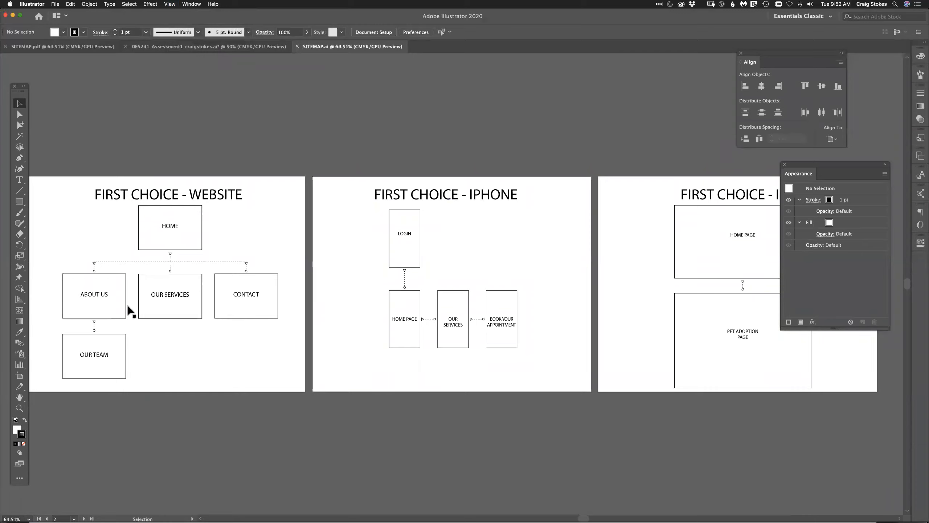
- Switch to the assignment document in Adobe XD
{"action": "key", "text": "super+Tab"}
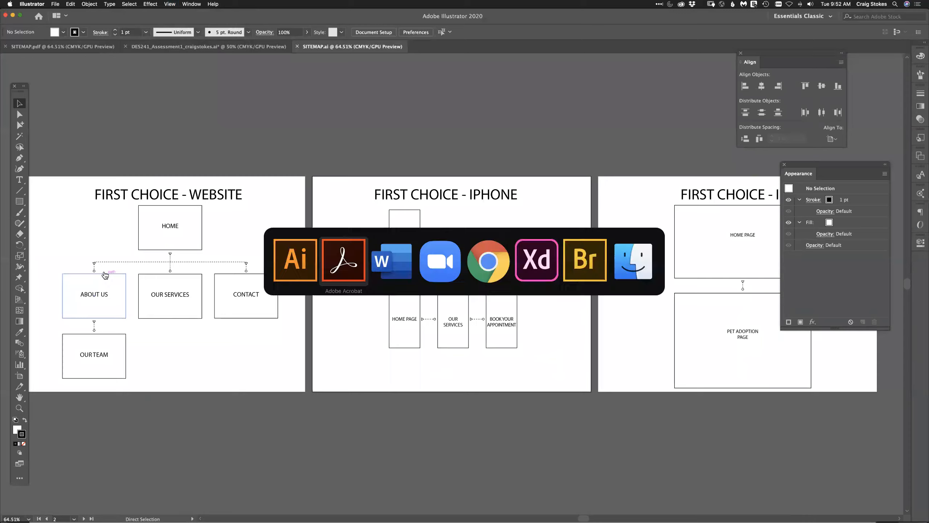
{"action": "key", "text": "super+Tab"}
{"action": "key", "text": "super+Tab"}
{"action": "key", "text": "super+Tab"}
{"action": "key", "text": "super+Tab"}
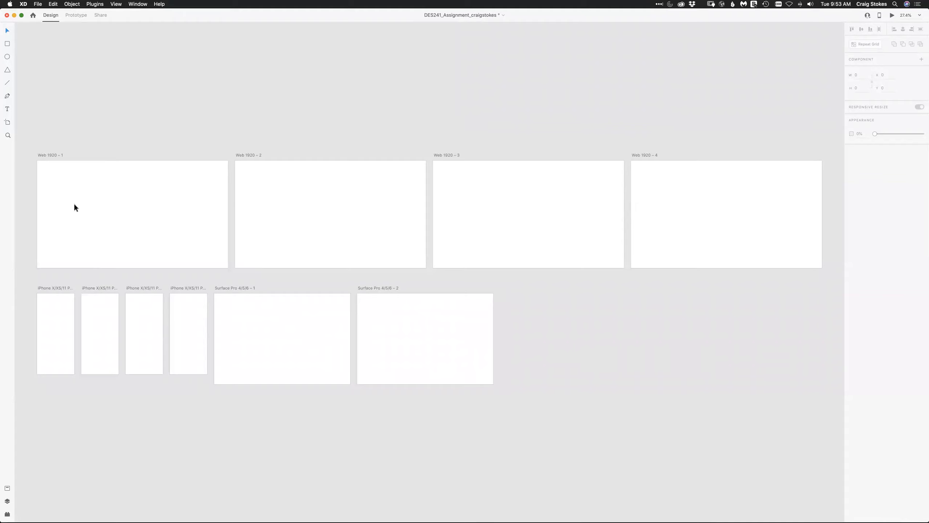
- Turn on the artboard grid with Web 1920 – 1 selected and change its type from Layout to Square
{"action": "left_click", "coordinate": [50, 156]}
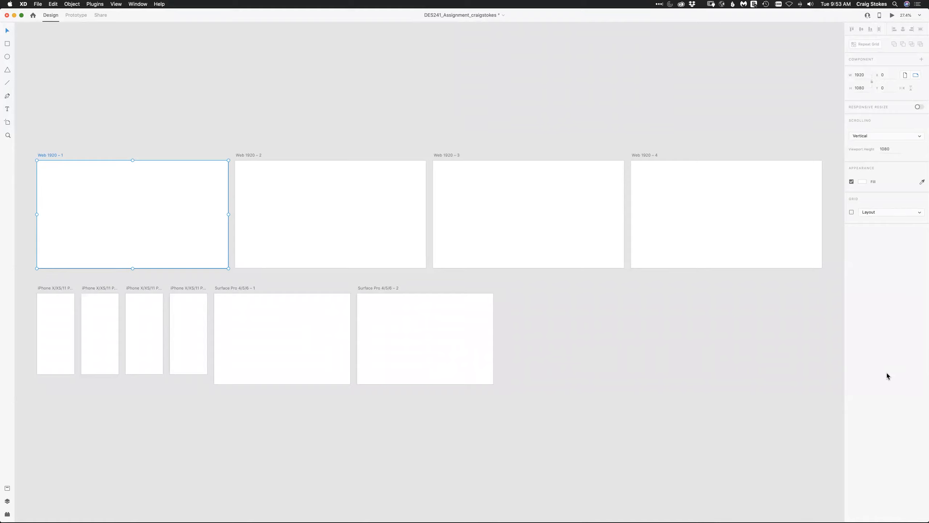
{"action": "left_click", "coordinate": [851, 213]}
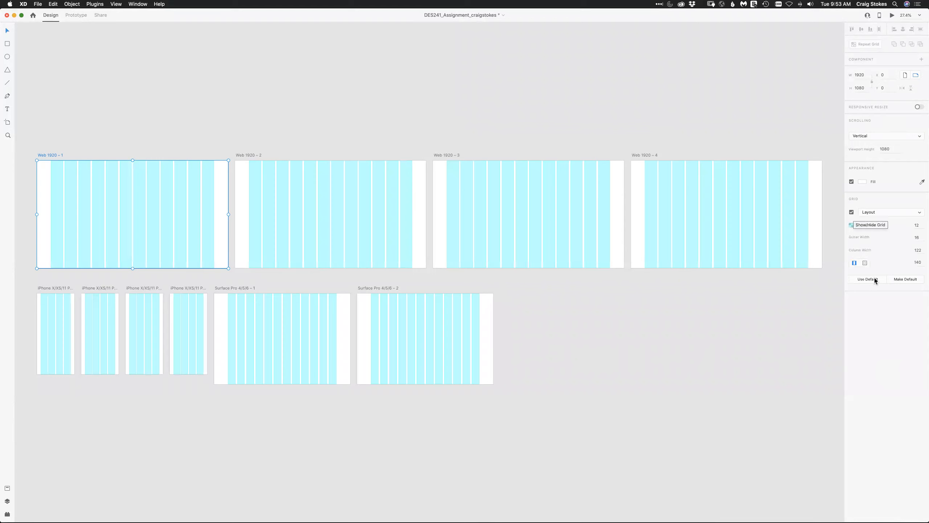
{"action": "left_click", "coordinate": [921, 214]}
{"action": "left_click", "coordinate": [866, 220]}
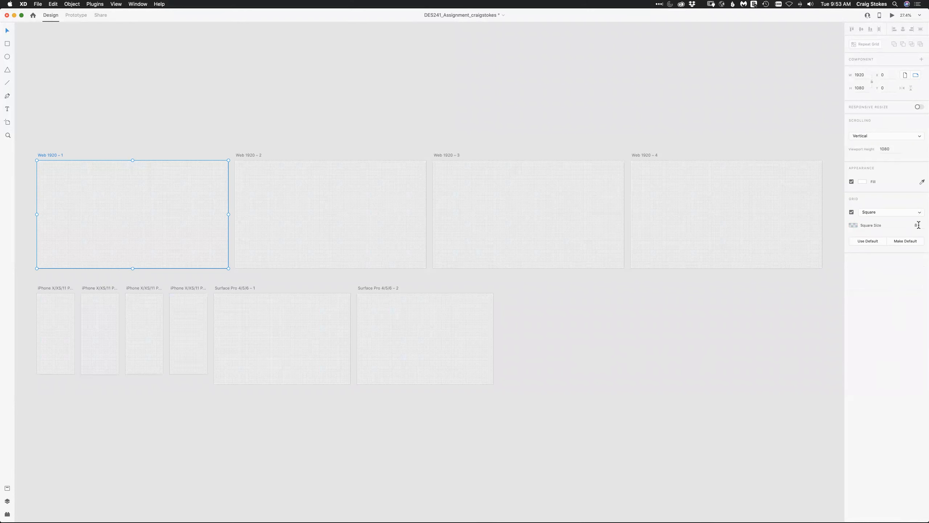
- Set the square grid size of the Web 1920 – 1 artboard to 30
{"action": "left_click", "coordinate": [7, 135]}
{"action": "left_click_drag", "start_coordinate": [255, 265], "coordinate": [40, 162]}
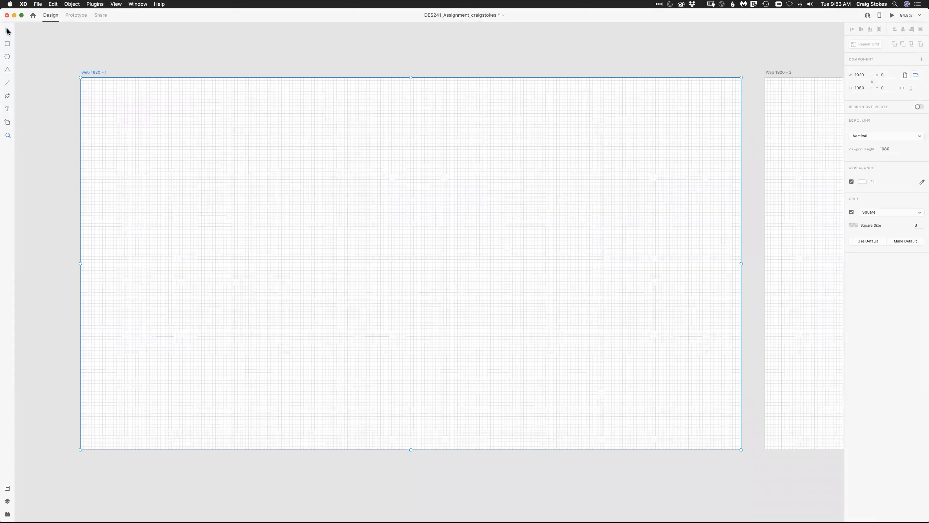
{"action": "left_click", "coordinate": [917, 225]}
{"action": "type", "text": "30"}
{"action": "key", "text": "Tab"}
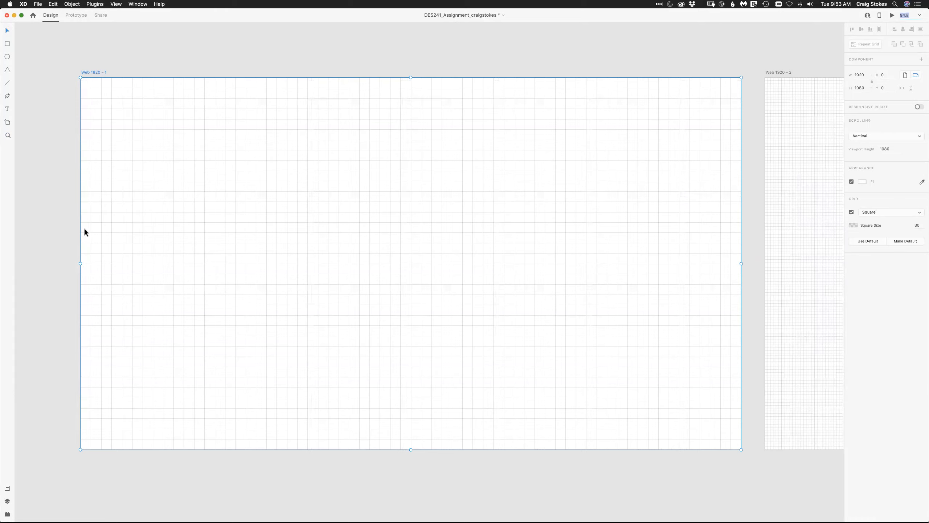
- Try another square grid size on the Web 1920 – 1 artboard and set it back to 30
{"action": "left_click", "coordinate": [917, 225]}
{"action": "type", "text": "3"}
{"action": "key", "text": "Tab"}
{"action": "left_click_drag", "start_coordinate": [920, 225], "coordinate": [805, 219]}
{"action": "type", "text": "3"}
{"action": "key", "text": "Tab"}
- Select all four Web 1920 artboards and set their square grid size to 30
{"action": "key", "text": "super+0"}
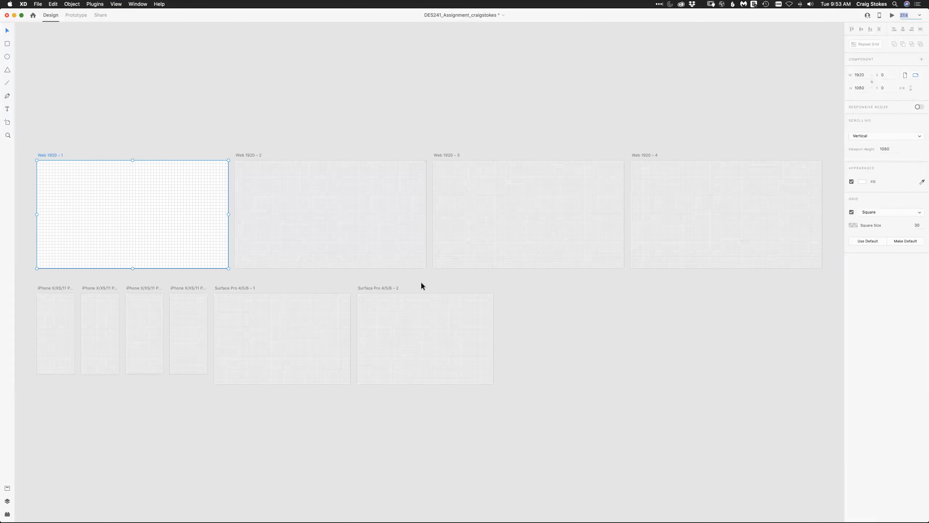
{"action": "left_click", "coordinate": [186, 124]}
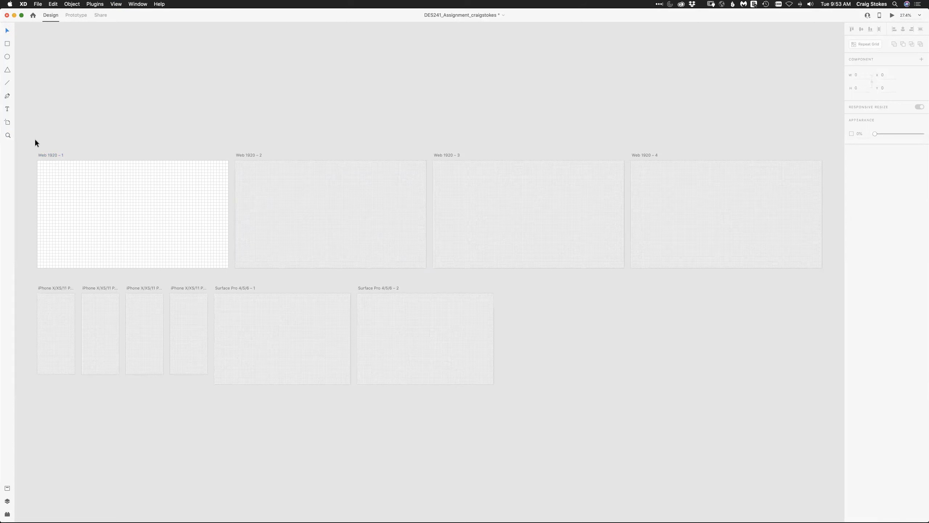
{"action": "left_click_drag", "start_coordinate": [26, 143], "coordinate": [826, 271]}
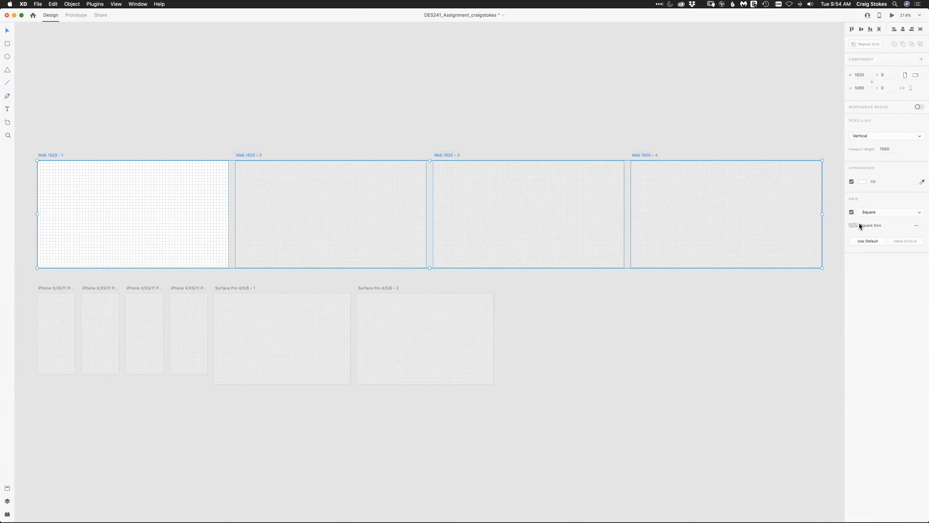
{"action": "left_click", "coordinate": [917, 226]}
{"action": "type", "text": "30"}
{"action": "key", "text": "Tab"}
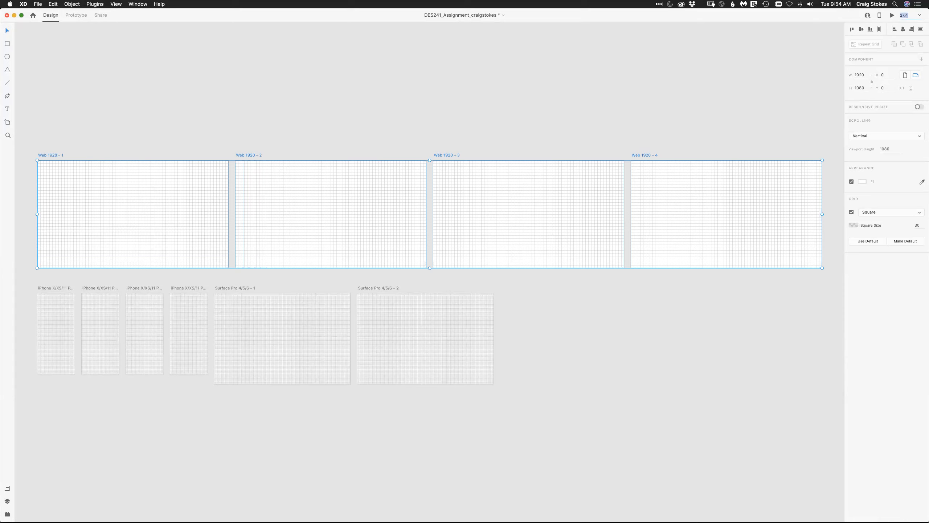
{"action": "left_click", "coordinate": [174, 447]}
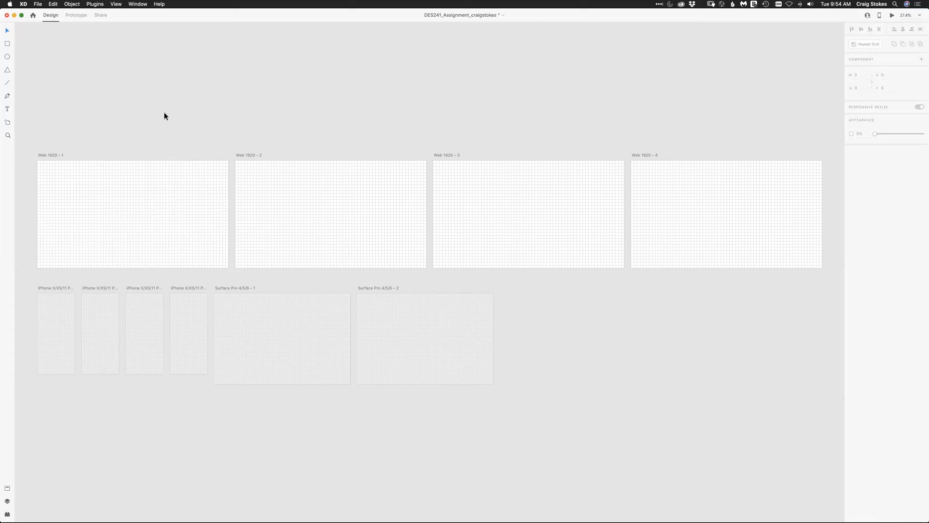
- Open the Wireframes UI kit page, look through it, launch its interactive prototype and close the page
{"action": "left_click", "coordinate": [39, 5]}
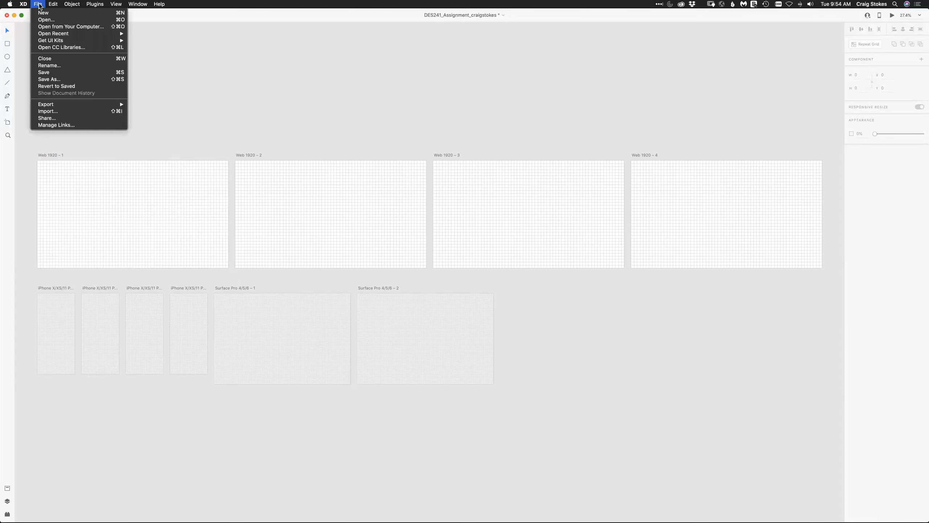
{"action": "mouse_move", "coordinate": [40, 41]}
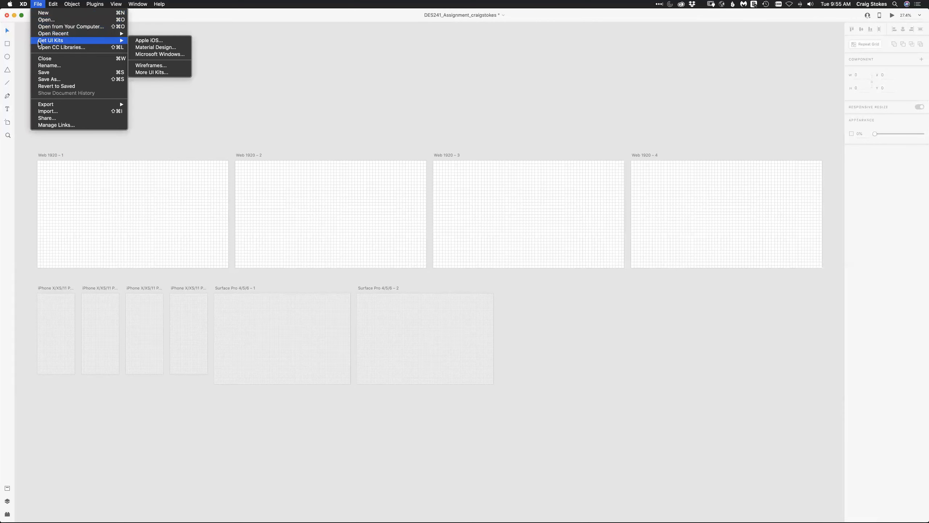
{"action": "left_click", "coordinate": [147, 66]}
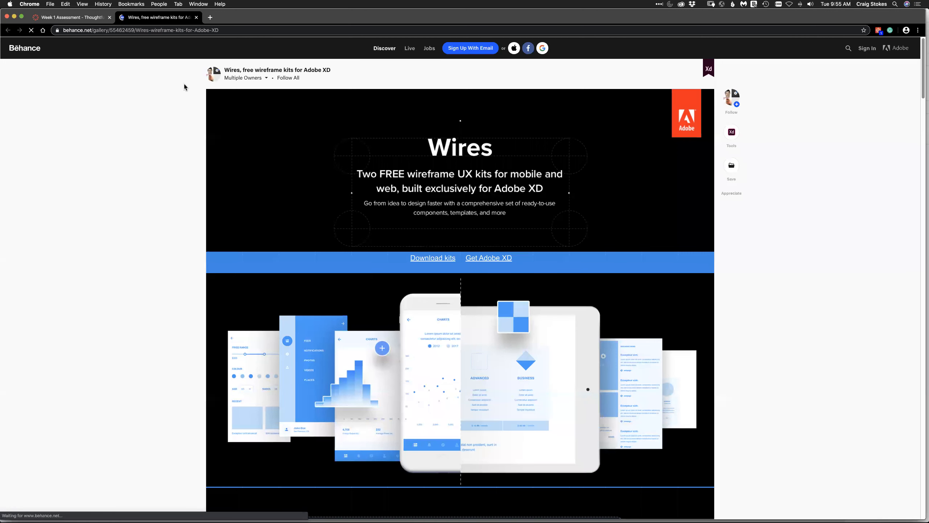
{"action": "scroll", "coordinate": [430, 261], "scroll_direction": "down", "scroll_amount": 15}
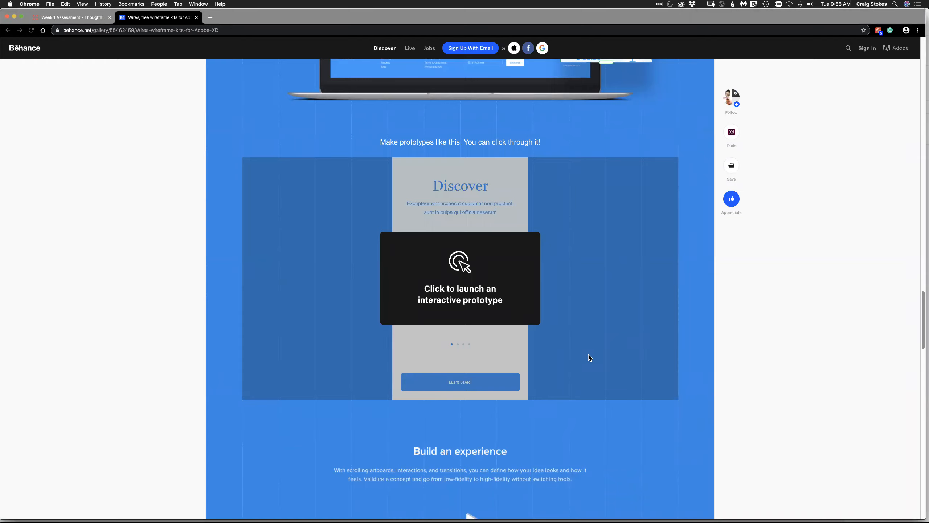
{"action": "left_click", "coordinate": [449, 301]}
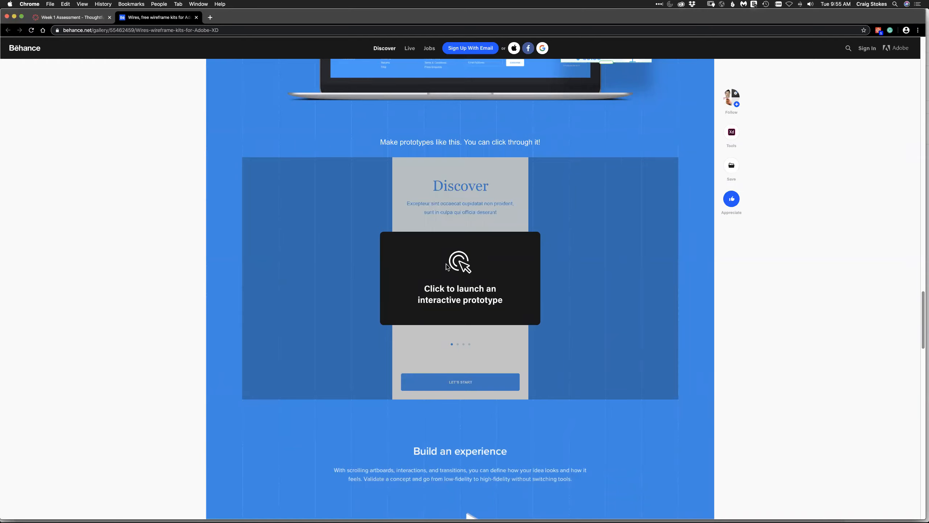
{"action": "left_click", "coordinate": [448, 301]}
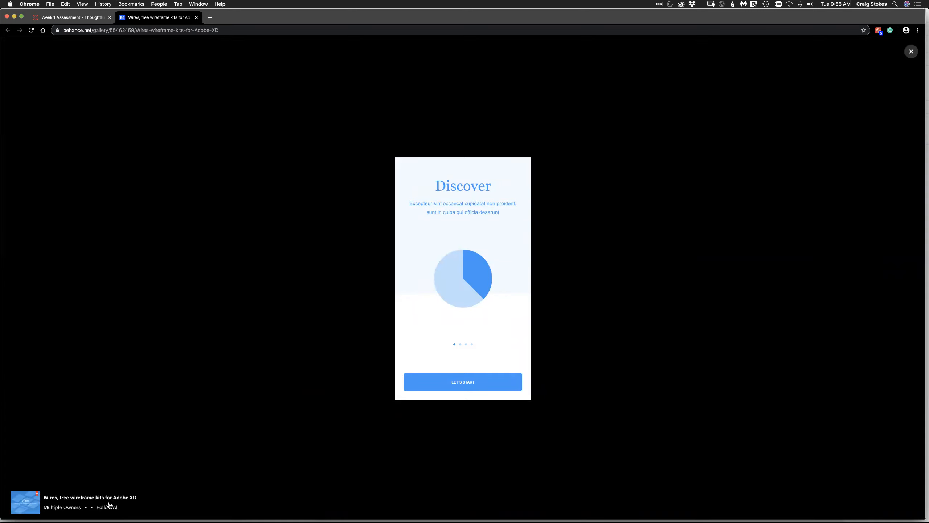
{"action": "key", "text": "super+w"}
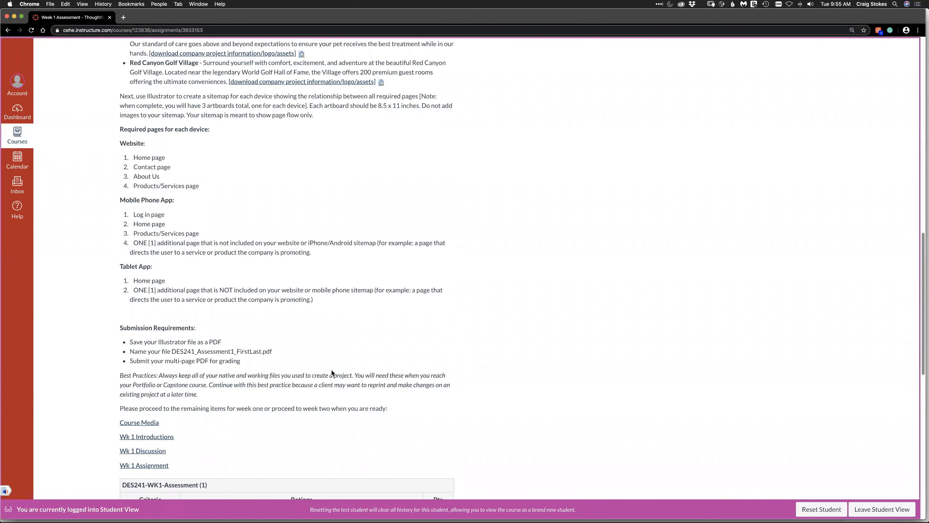
- Reopen the Wireframes UI kit page from Adobe XD and start downloading the kits, cancelling the save of the zip file
{"action": "mouse_move", "coordinate": [397, 517]}
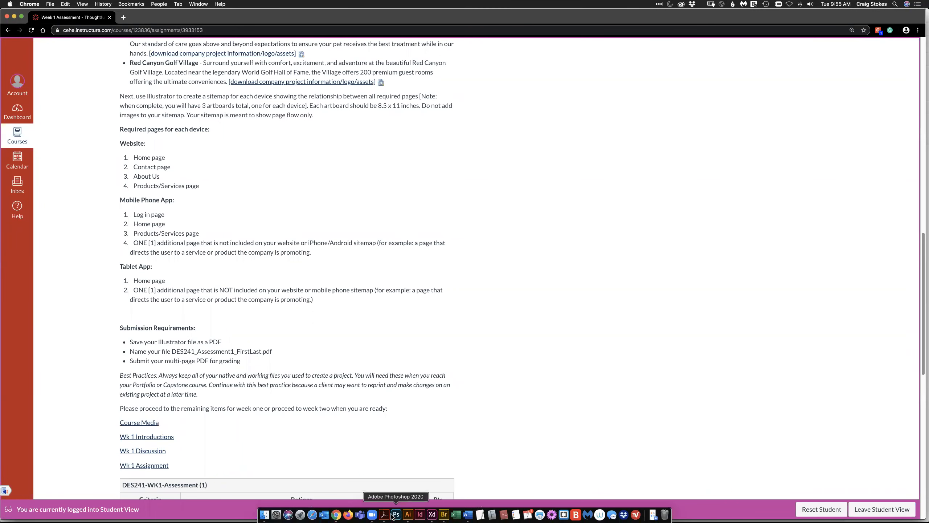
{"action": "left_click", "coordinate": [432, 515]}
{"action": "left_click", "coordinate": [37, 4]}
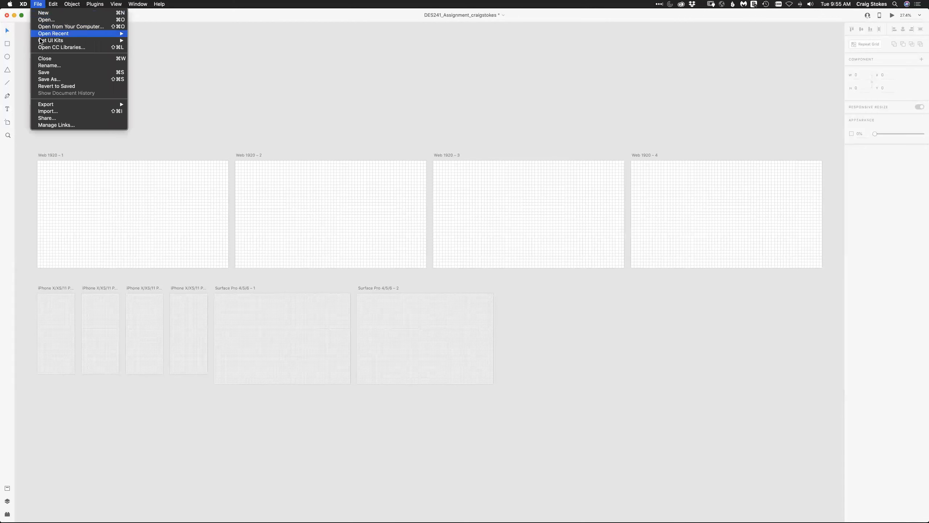
{"action": "mouse_move", "coordinate": [108, 37]}
{"action": "left_click", "coordinate": [145, 67]}
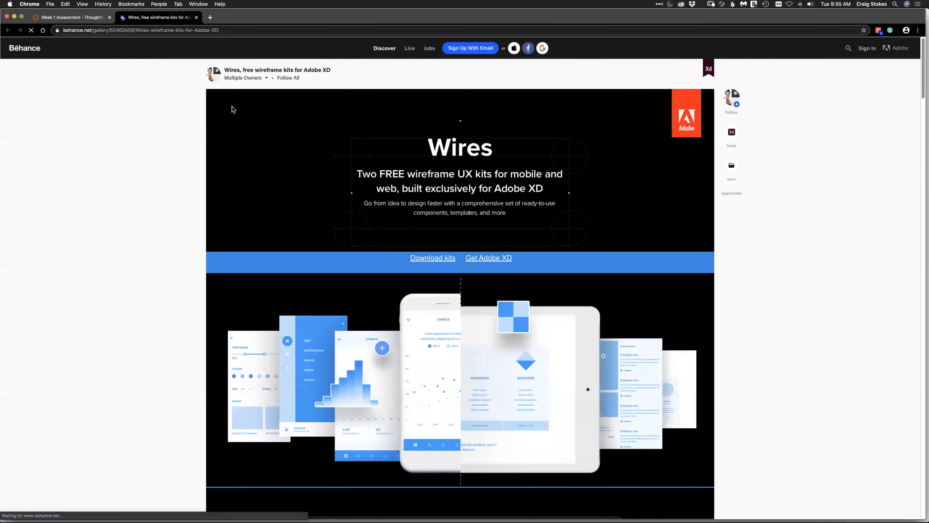
{"action": "scroll", "coordinate": [201, 96], "scroll_direction": "down", "scroll_amount": 10}
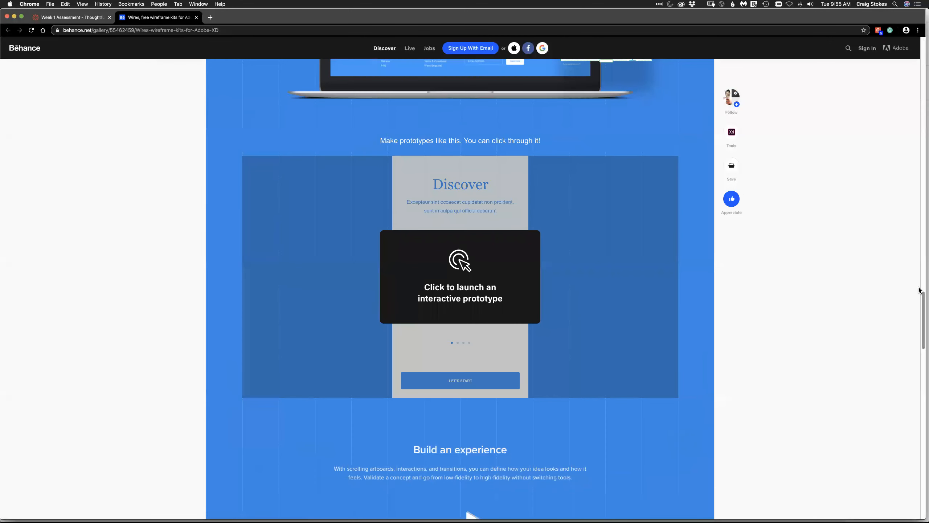
{"action": "left_click_drag", "start_coordinate": [923, 303], "coordinate": [924, 35]}
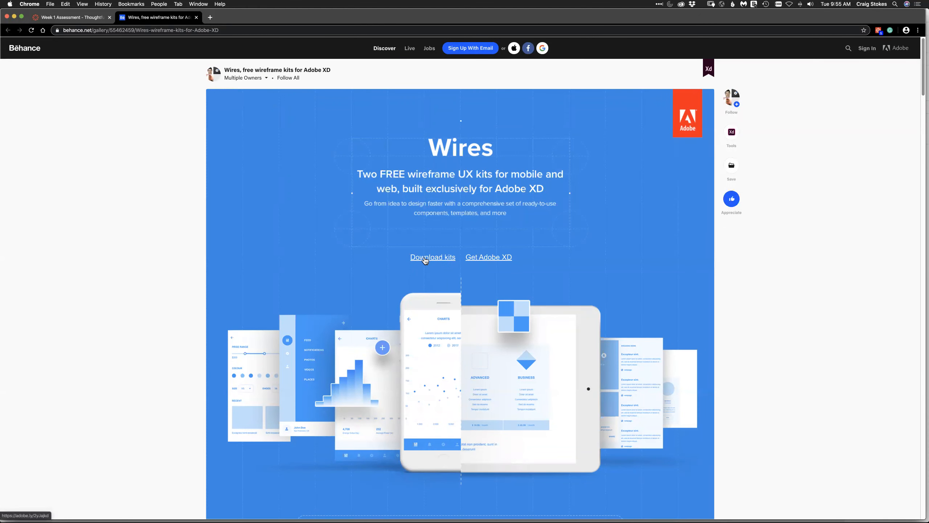
{"action": "left_click", "coordinate": [424, 257]}
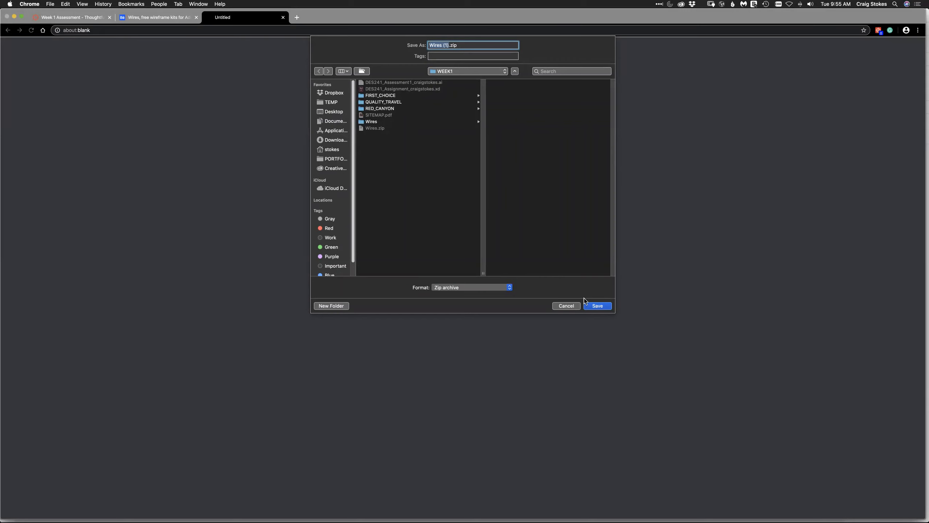
{"action": "left_click", "coordinate": [567, 307]}
- Return to Adobe XD, switch to the Wires – Web document and bring all its sections into view
{"action": "mouse_move", "coordinate": [336, 517]}
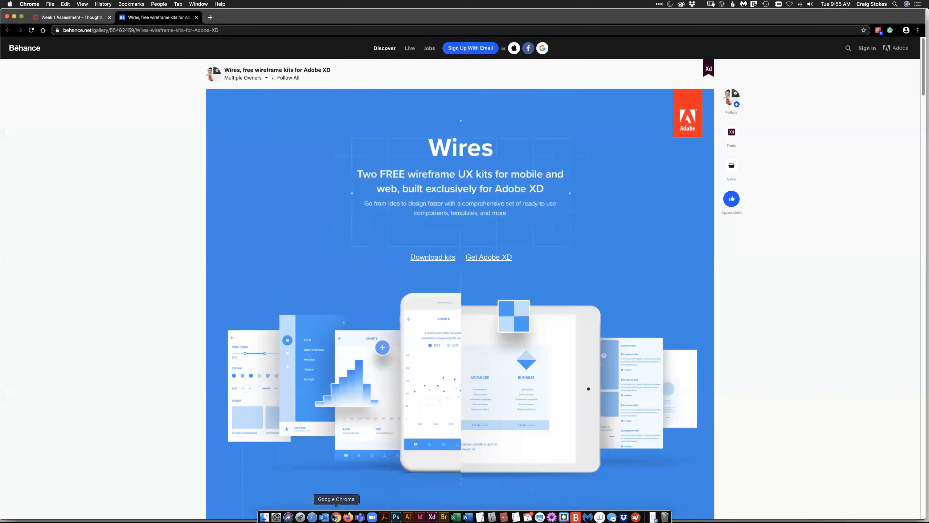
{"action": "left_click", "coordinate": [432, 516]}
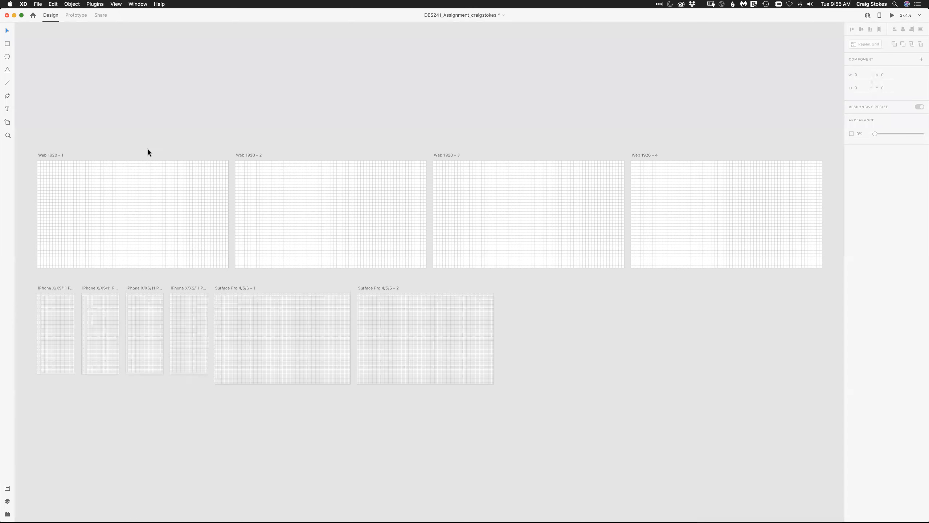
{"action": "left_click", "coordinate": [138, 4]}
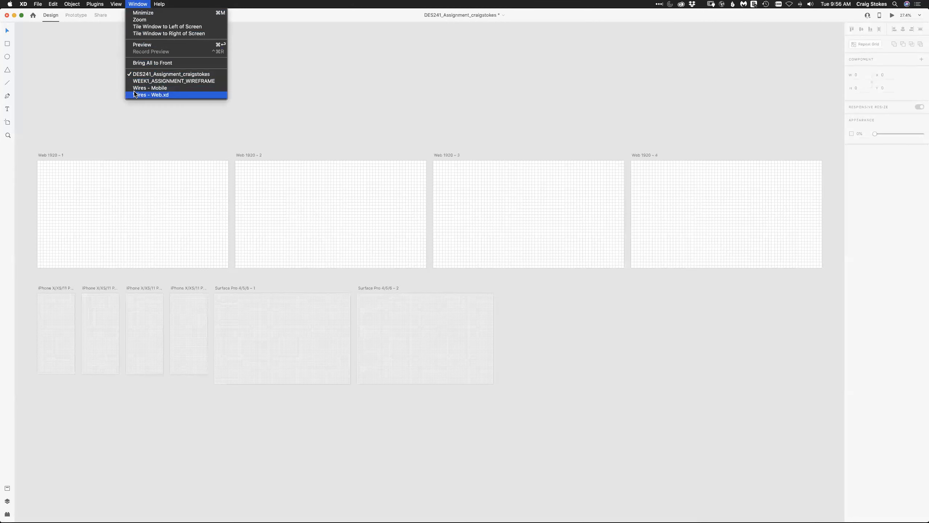
{"action": "left_click", "coordinate": [150, 94]}
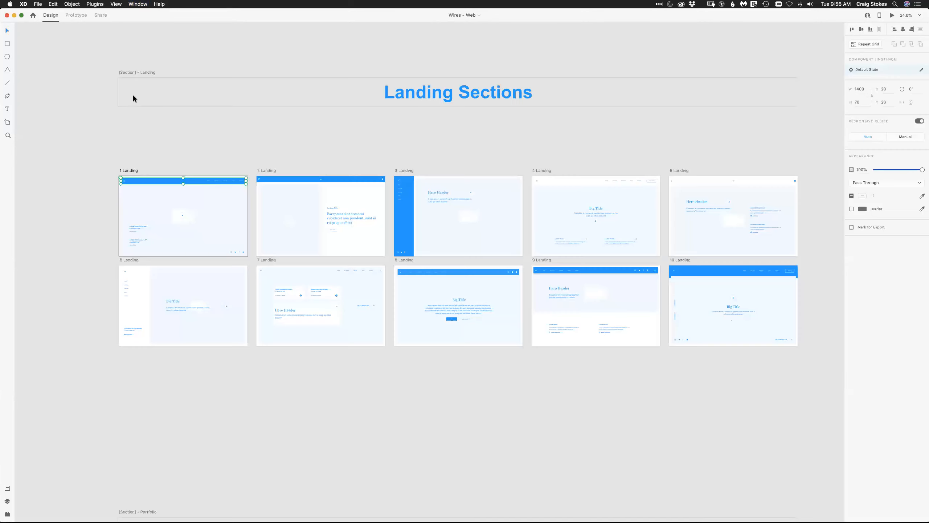
{"action": "left_click", "coordinate": [94, 168]}
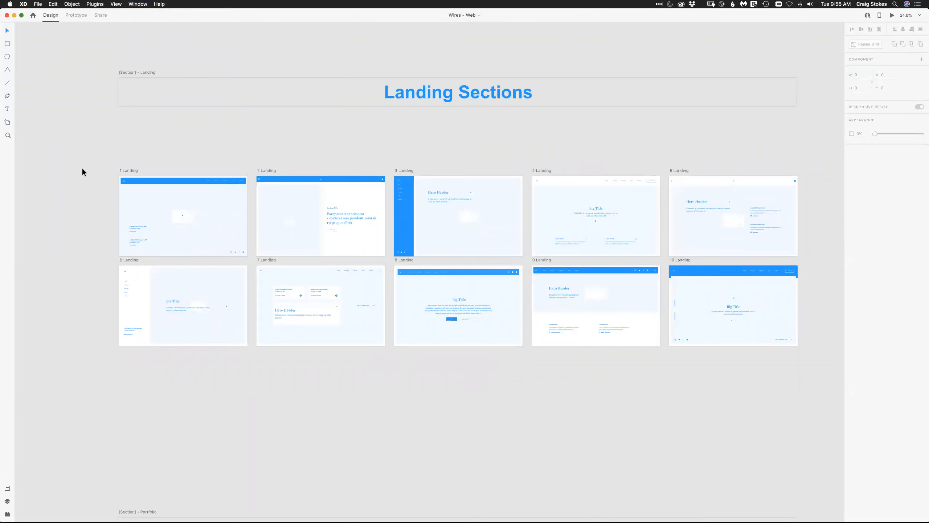
{"action": "key", "text": "super+0"}
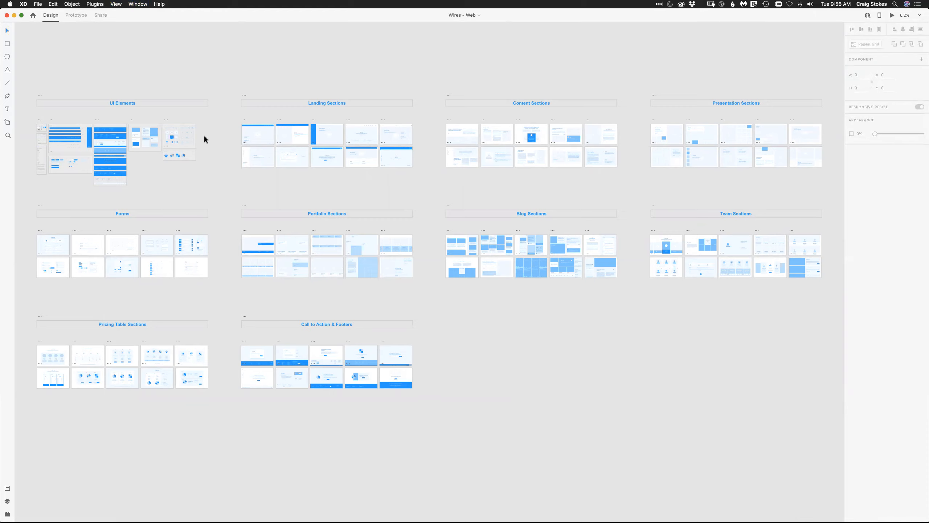
- Copy the blue navigation bar component from the 1 Landing artboard in Landing Sections
{"action": "key", "text": "z"}
{"action": "left_click_drag", "start_coordinate": [222, 115], "coordinate": [427, 182]}
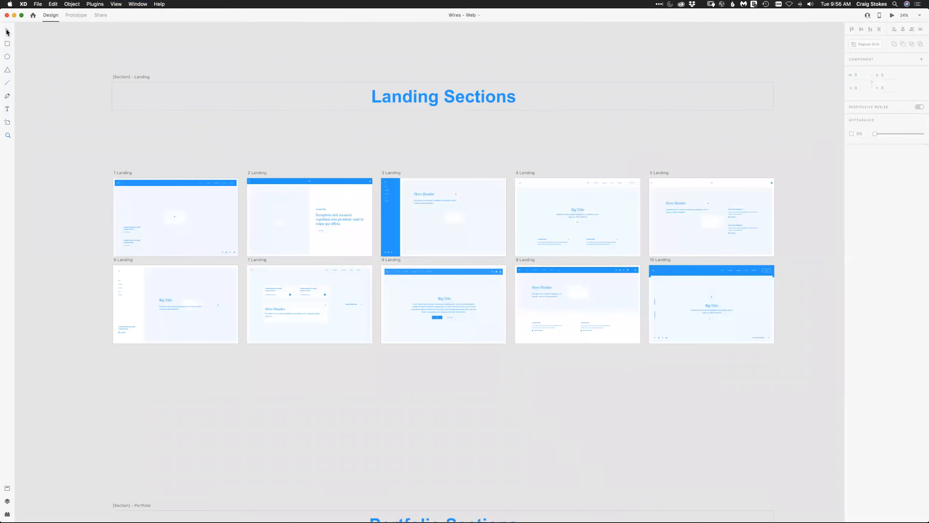
{"action": "left_click", "coordinate": [140, 184]}
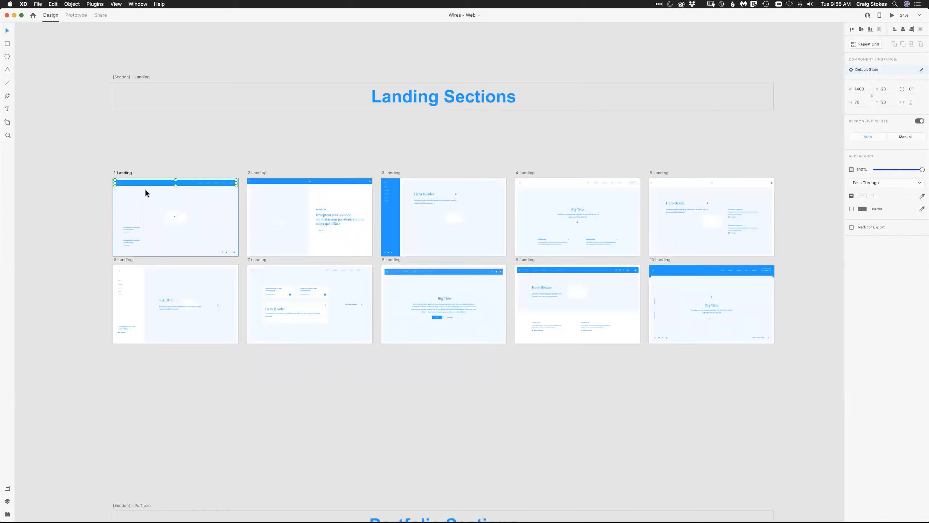
{"action": "left_click", "coordinate": [8, 135]}
{"action": "scroll", "coordinate": [44, 97], "scroll_direction": "up", "scroll_amount": 5}
{"action": "key", "text": "v"}
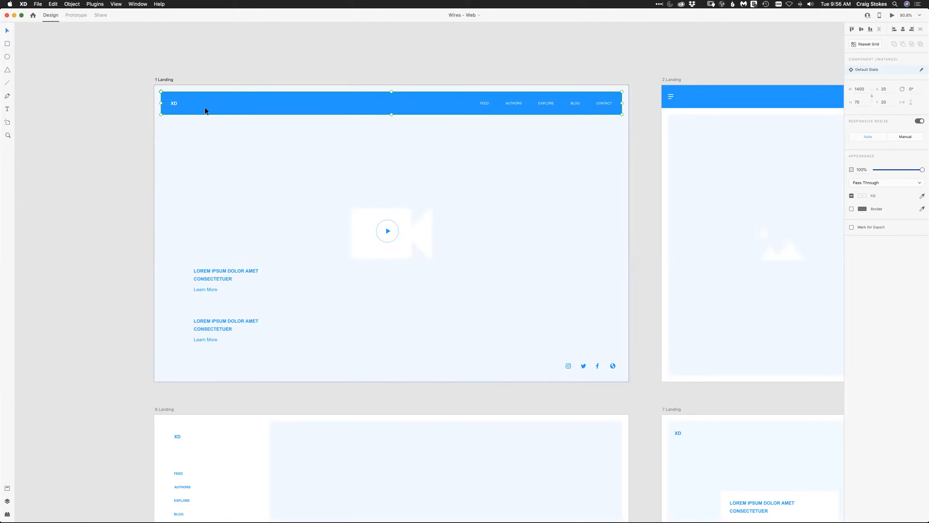
{"action": "key", "text": "super+c"}
- Switch to the DES241 assignment document and paste the copied navigation bar onto the Web 1920 – 1 artboard
{"action": "left_click", "coordinate": [134, 5]}
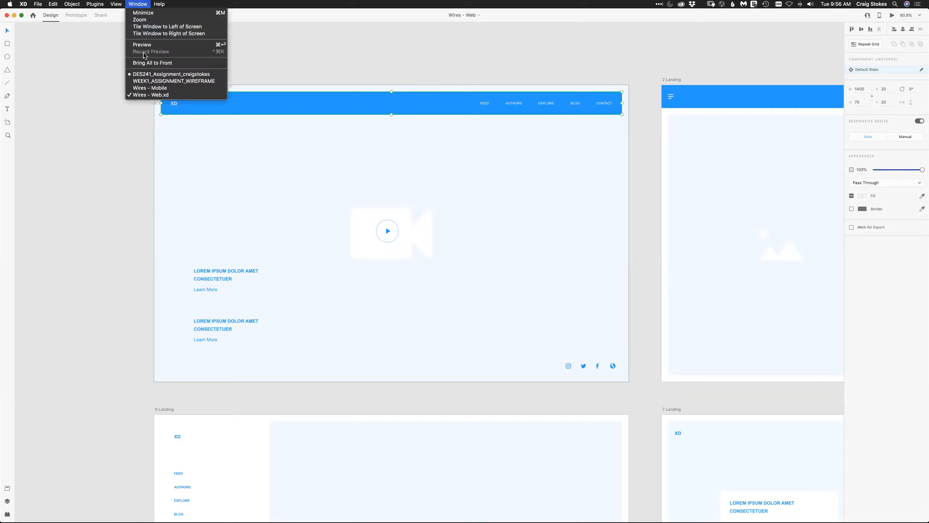
{"action": "left_click", "coordinate": [149, 74]}
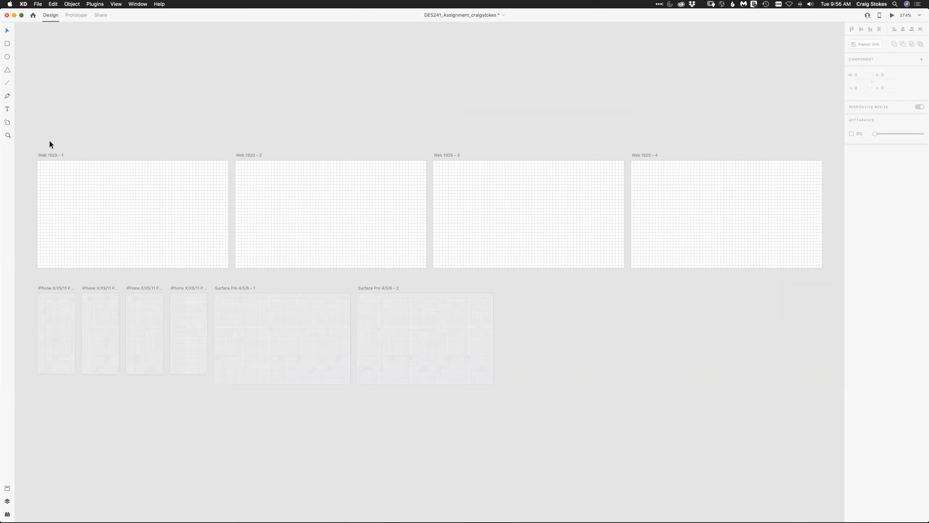
{"action": "left_click", "coordinate": [50, 155]}
{"action": "key", "text": "super+c"}
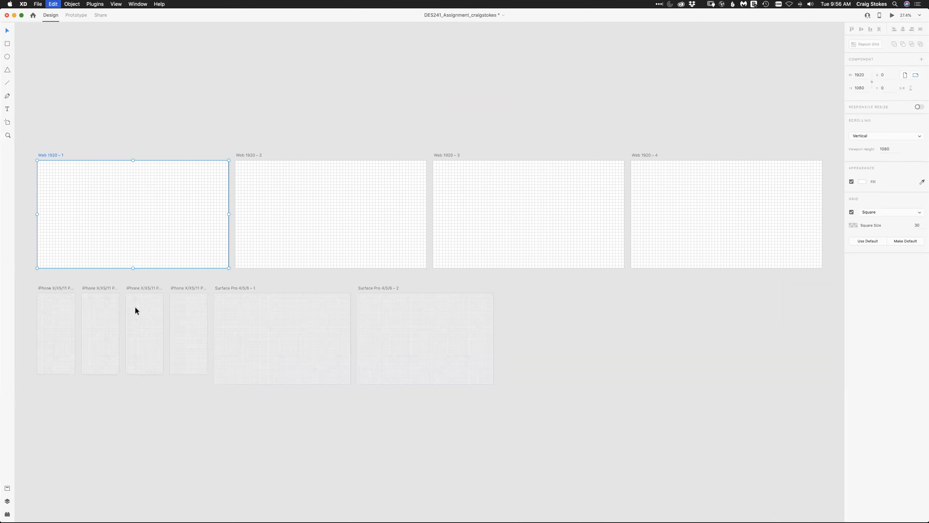
{"action": "key", "text": "super+v"}
{"action": "left_click", "coordinate": [7, 135]}
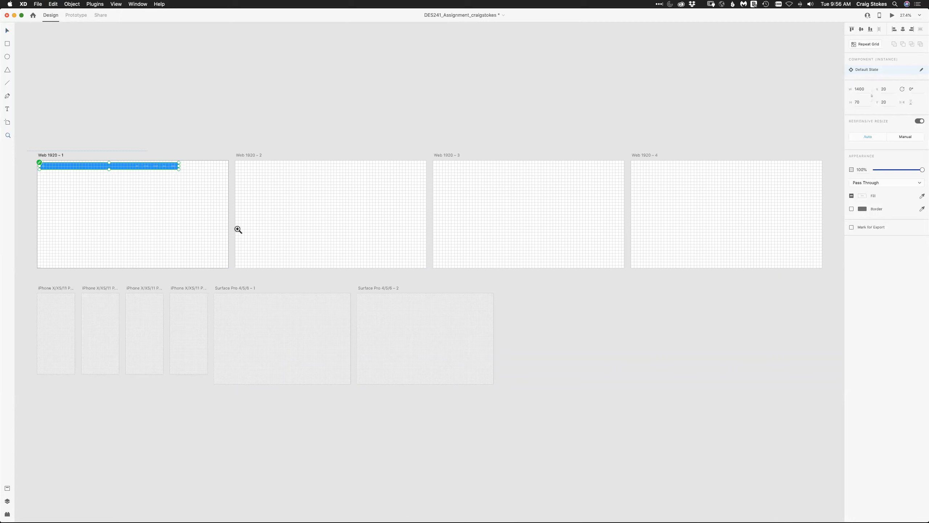
{"action": "left_click_drag", "start_coordinate": [238, 230], "coordinate": [34, 157]}
{"action": "left_click", "coordinate": [7, 31]}
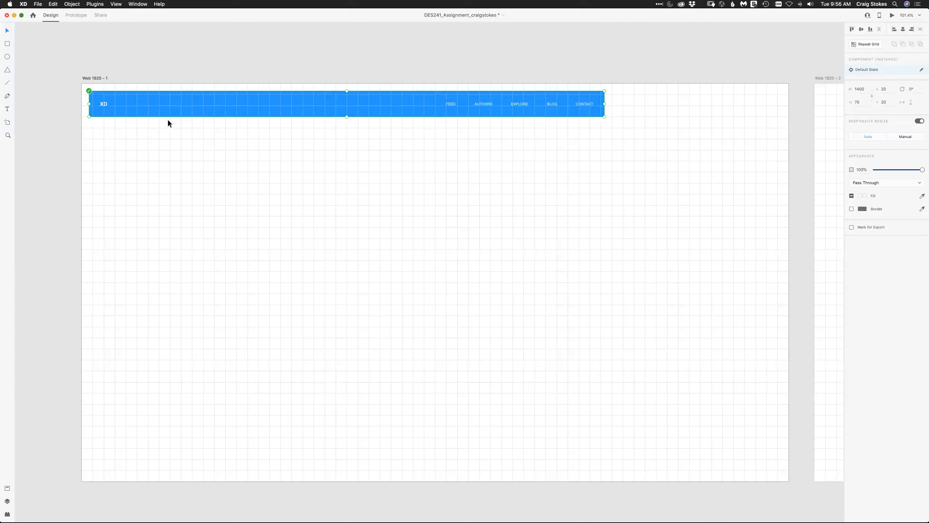
- Unlink the pasted navigation bar from its source component
{"action": "right_click", "coordinate": [170, 105]}
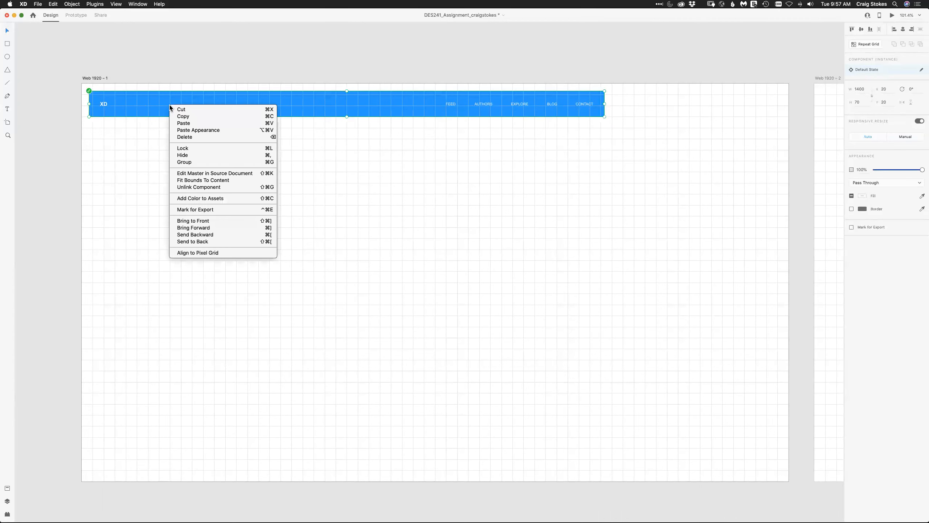
{"action": "left_click", "coordinate": [192, 187]}
{"action": "left_click", "coordinate": [130, 54]}
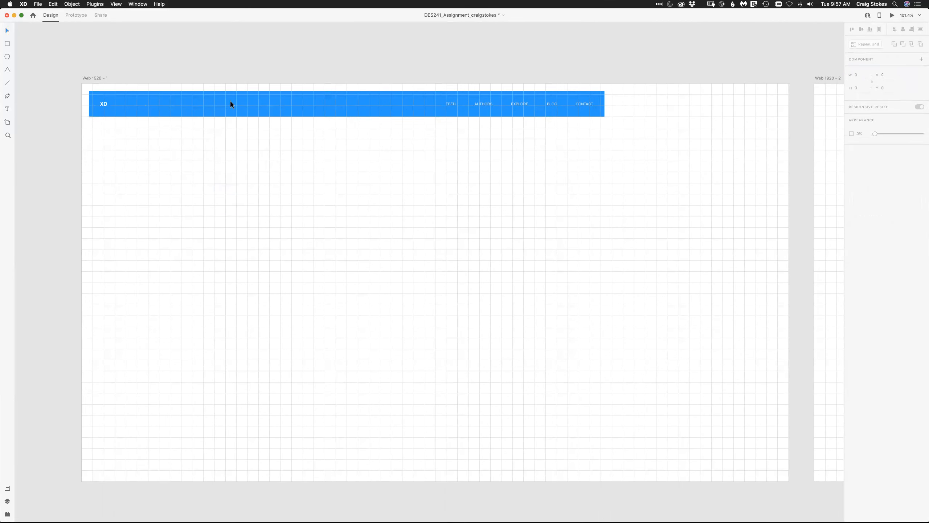
- Align the navigation bar to the artboard's top and left edges and stretch it to a width of 1920
{"action": "left_click", "coordinate": [193, 101]}
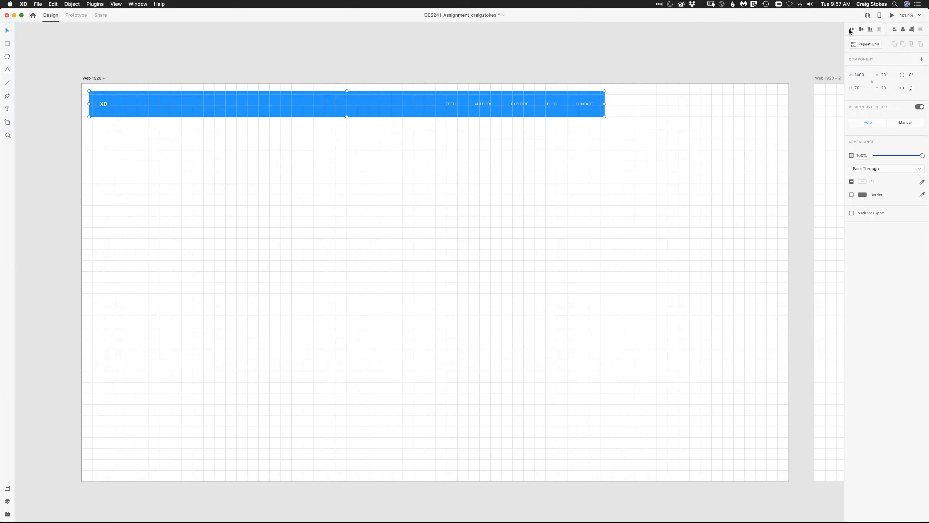
{"action": "left_click", "coordinate": [418, 77]}
{"action": "left_click", "coordinate": [408, 97]}
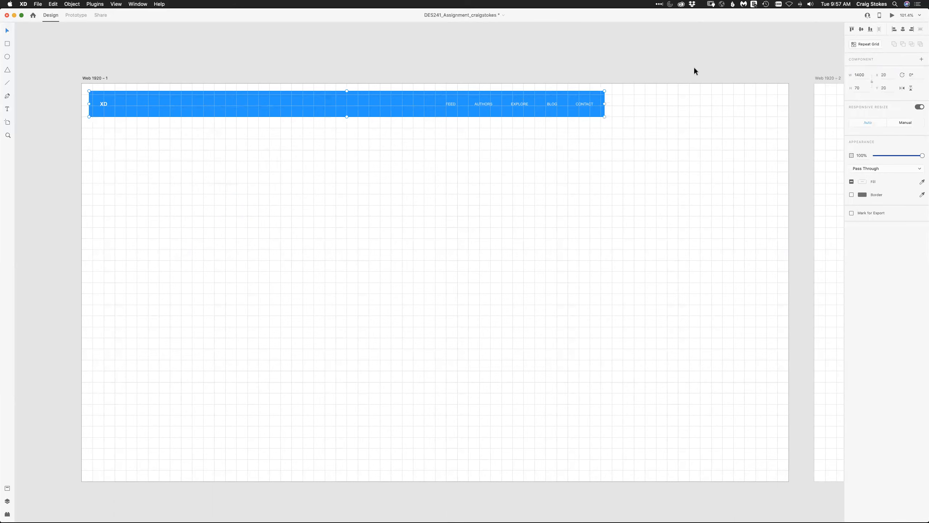
{"action": "left_click", "coordinate": [852, 30]}
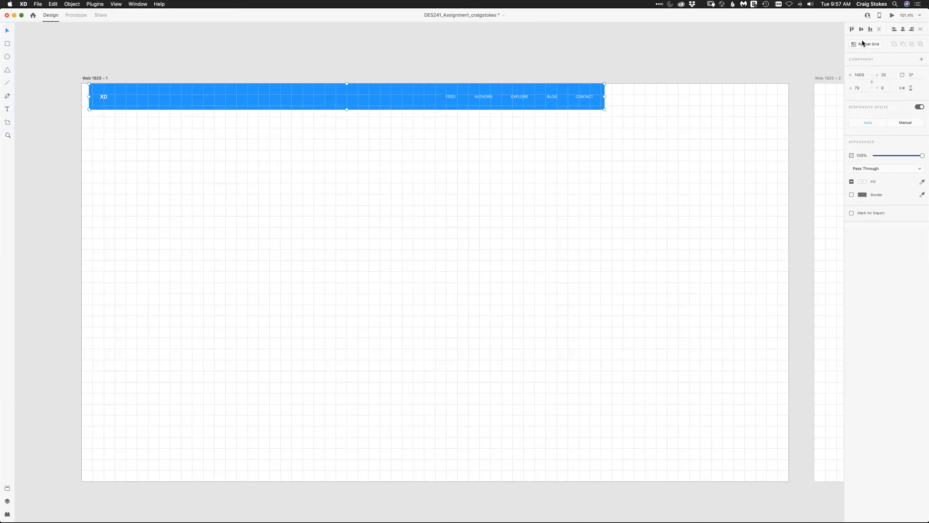
{"action": "left_click", "coordinate": [892, 29]}
{"action": "left_click", "coordinate": [184, 40]}
{"action": "left_click", "coordinate": [331, 99]}
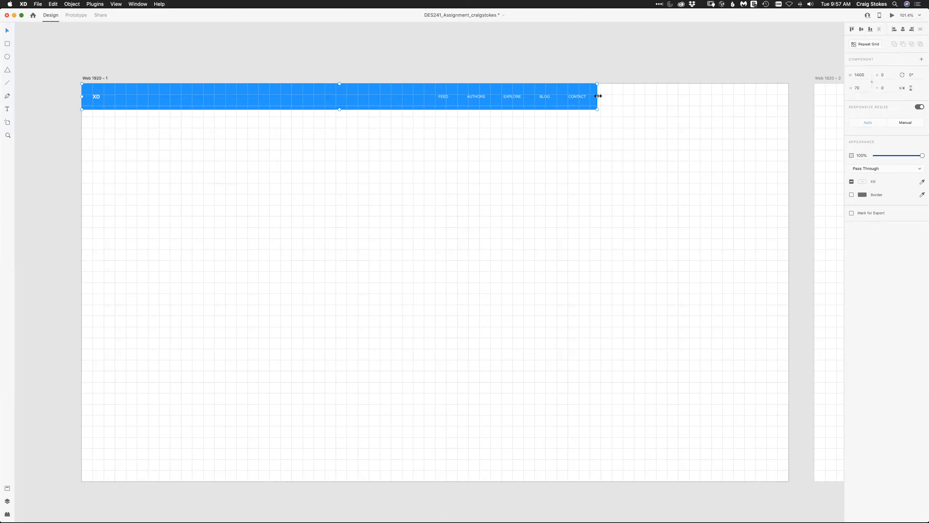
{"action": "left_click_drag", "start_coordinate": [600, 96], "coordinate": [789, 103]}
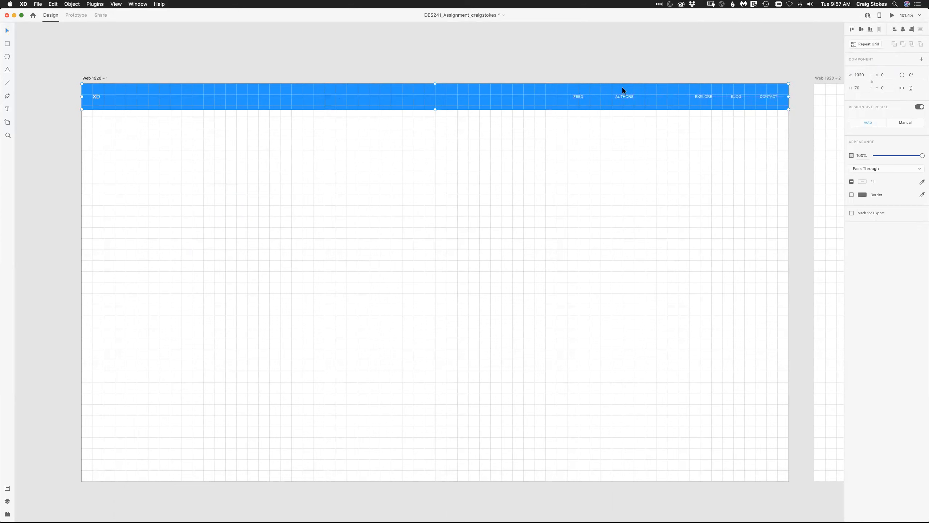
- Ungroup the navigation bar and reduce its background rectangle's height to 60 to fit two grid squares
{"action": "right_click", "coordinate": [278, 97]}
{"action": "left_click", "coordinate": [293, 159]}
{"action": "left_click", "coordinate": [248, 40]}
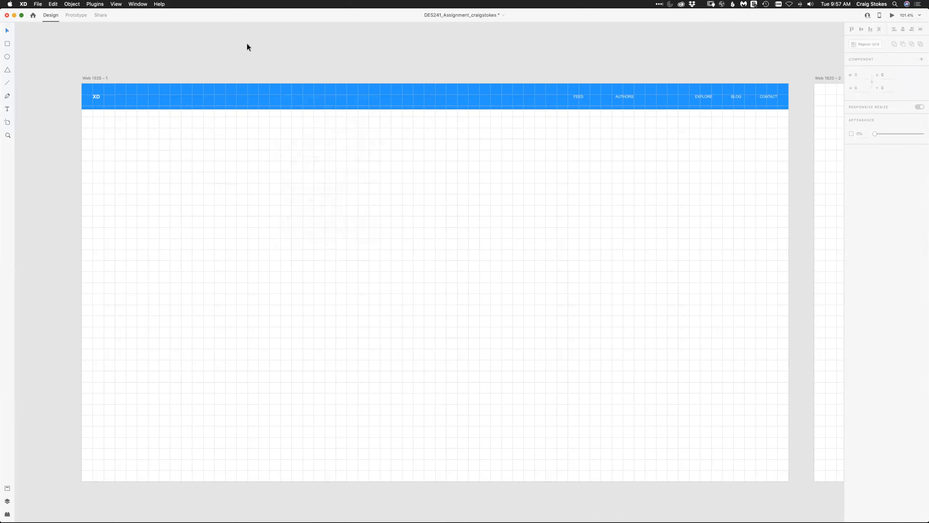
{"action": "left_click", "coordinate": [421, 108]}
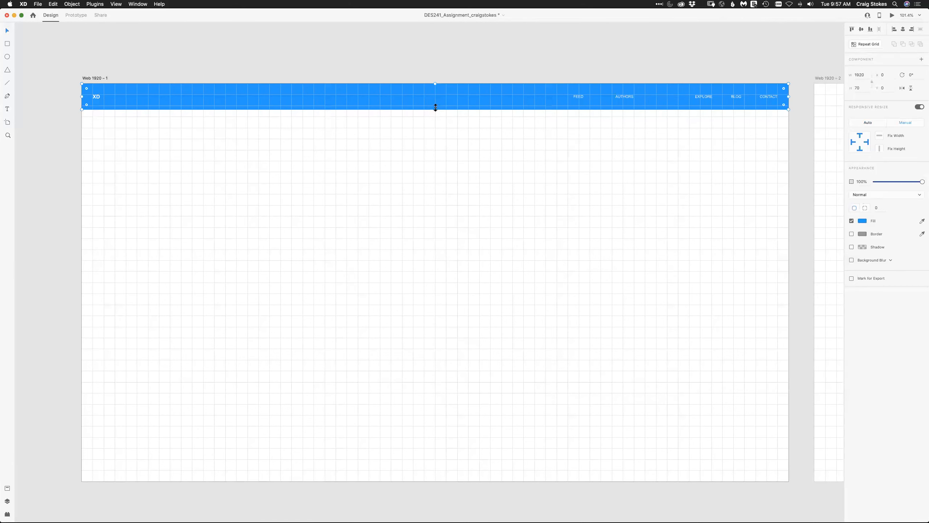
{"action": "left_click_drag", "start_coordinate": [436, 106], "coordinate": [436, 103]}
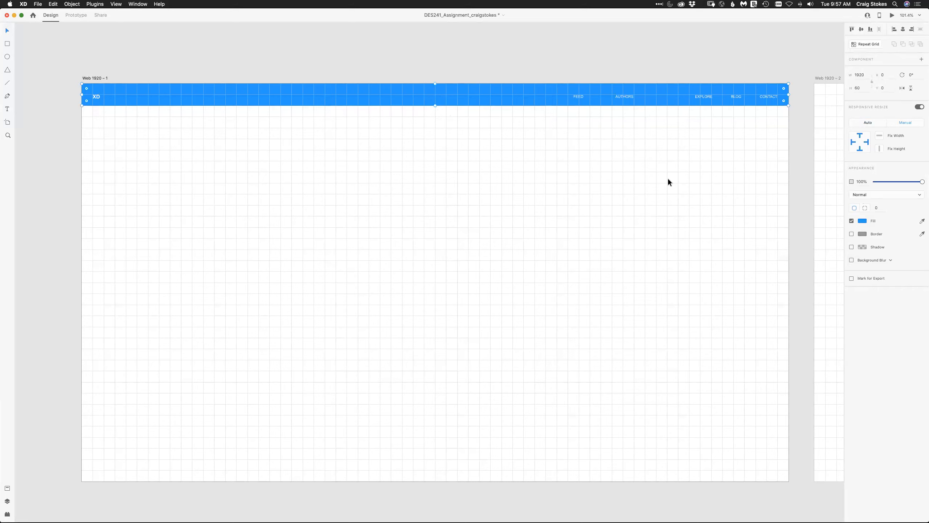
- Change the navigation bar background's fill colour to black (#000000)
{"action": "left_click", "coordinate": [862, 221]}
{"action": "left_click", "coordinate": [776, 241]}
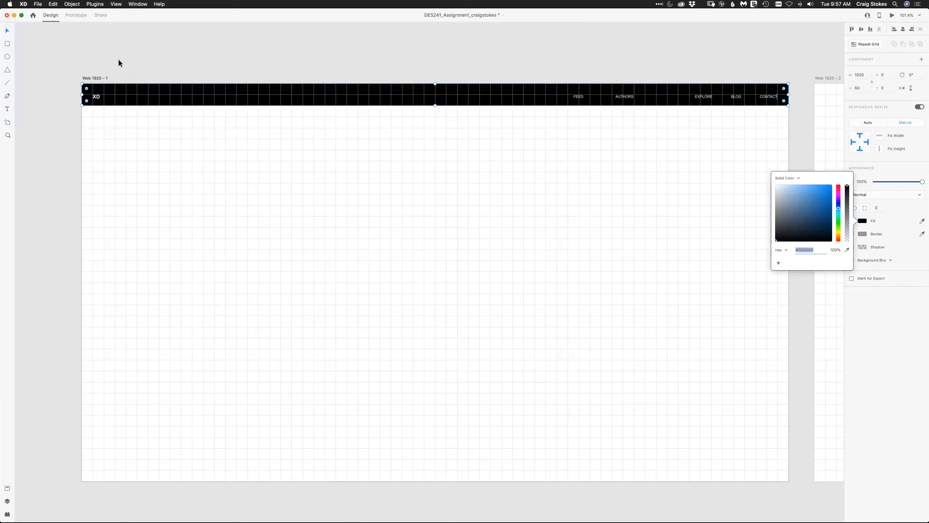
{"action": "left_click", "coordinate": [133, 62]}
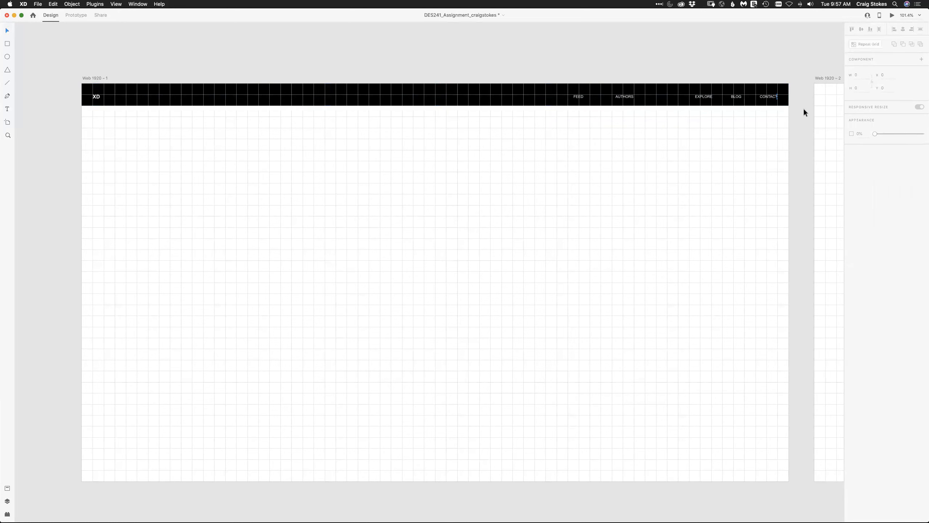
- Delete the XD logo from the navigation bar
{"action": "left_click", "coordinate": [96, 99]}
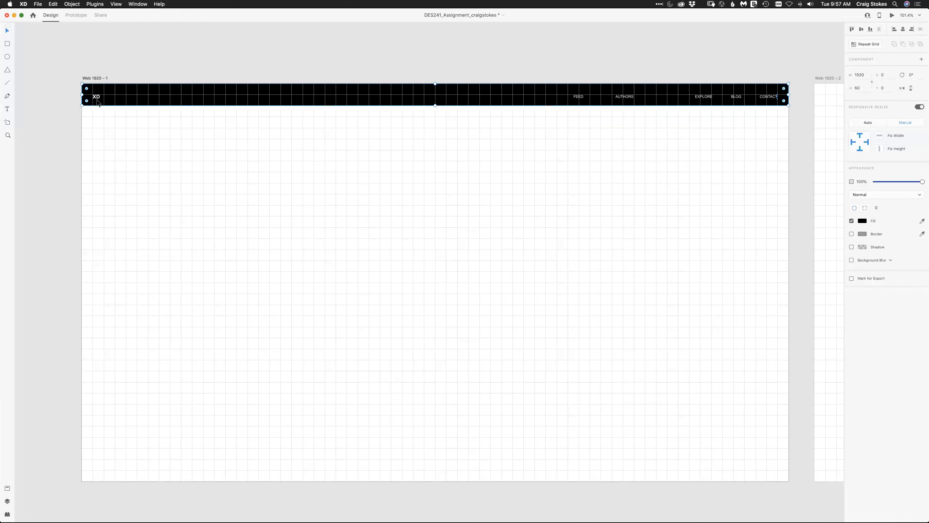
{"action": "left_click", "coordinate": [95, 96]}
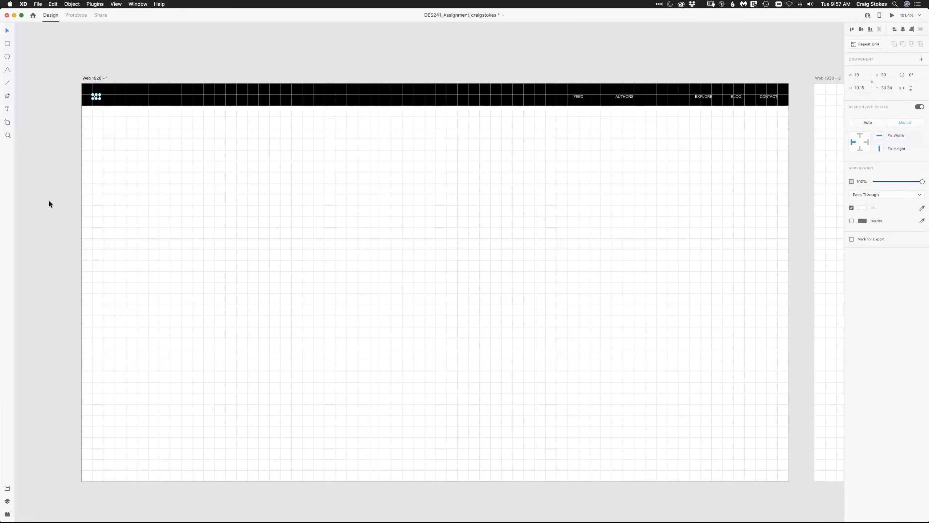
{"action": "key", "text": "Delete"}
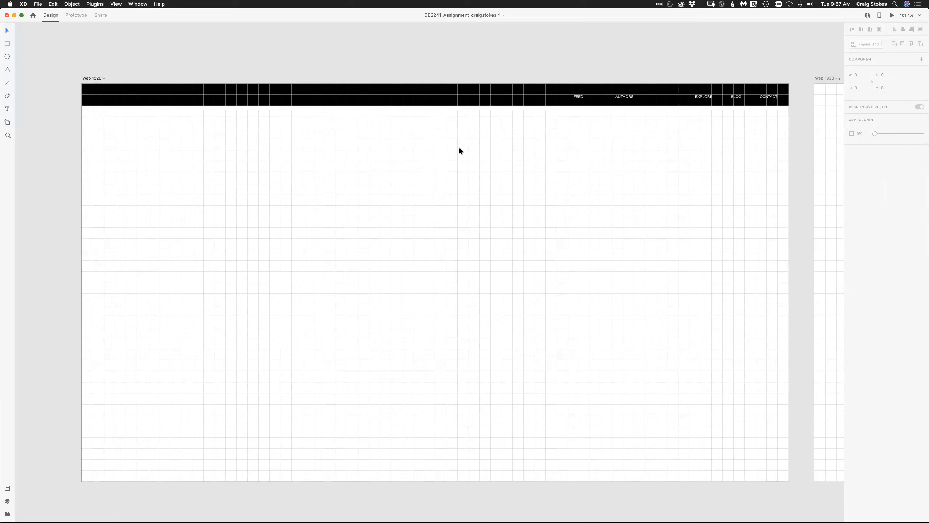
- Remove the small blue three-dot icon overlapping the CONTACT label in the navigation bar
{"action": "left_click", "coordinate": [7, 135]}
{"action": "left_click_drag", "start_coordinate": [539, 74], "coordinate": [782, 97]}
{"action": "left_click", "coordinate": [7, 31]}
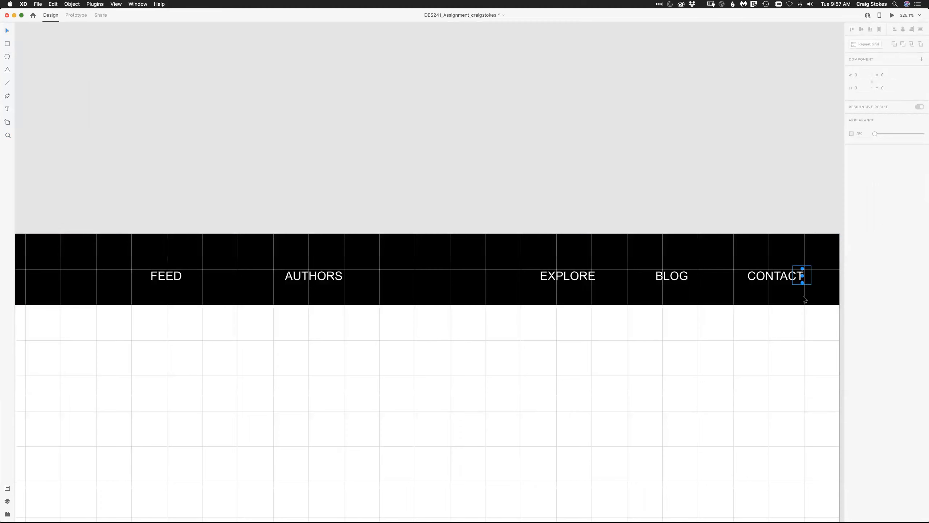
{"action": "left_click", "coordinate": [800, 350]}
- Try deleting all the navigation bar objects and then only the FEED label, undoing each deletion
{"action": "left_click", "coordinate": [6, 110]}
{"action": "key", "text": "super+a"}
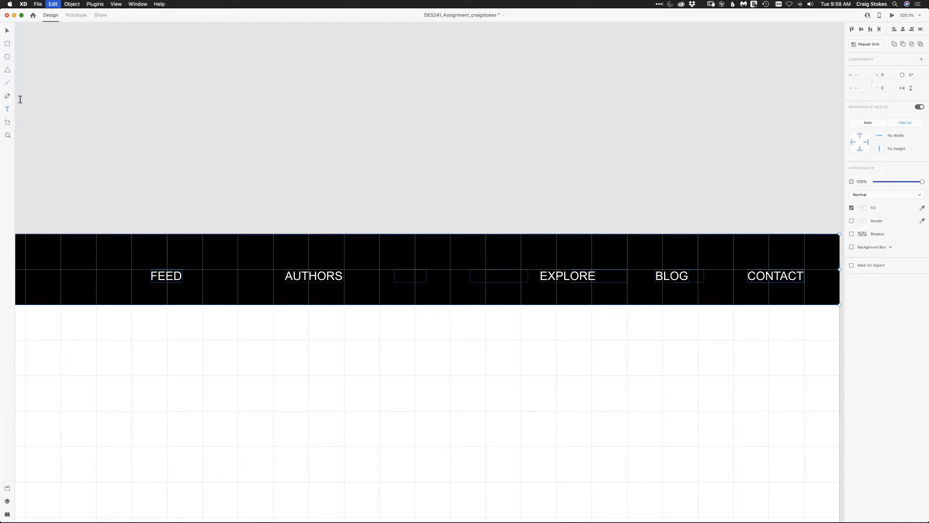
{"action": "key", "text": "Delete"}
{"action": "key", "text": "super+z"}
{"action": "left_click", "coordinate": [167, 276]}
{"action": "left_click_drag", "start_coordinate": [180, 277], "coordinate": [153, 277]}
{"action": "key", "text": "Escape"}
{"action": "key", "text": "Delete"}
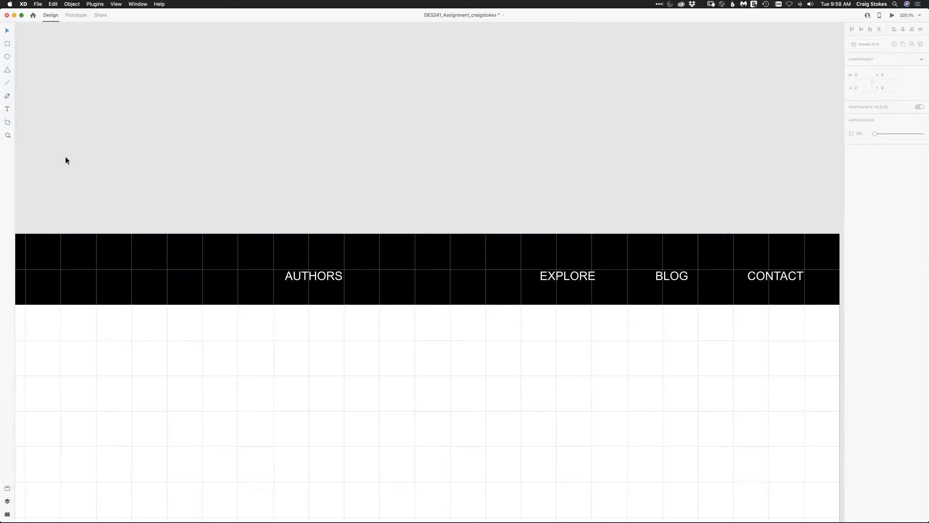
{"action": "key", "text": "super+z"}
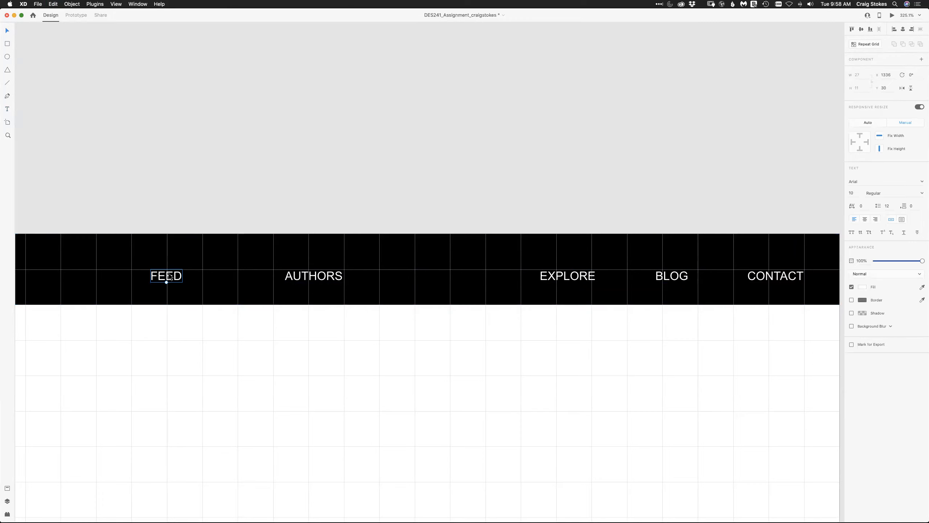
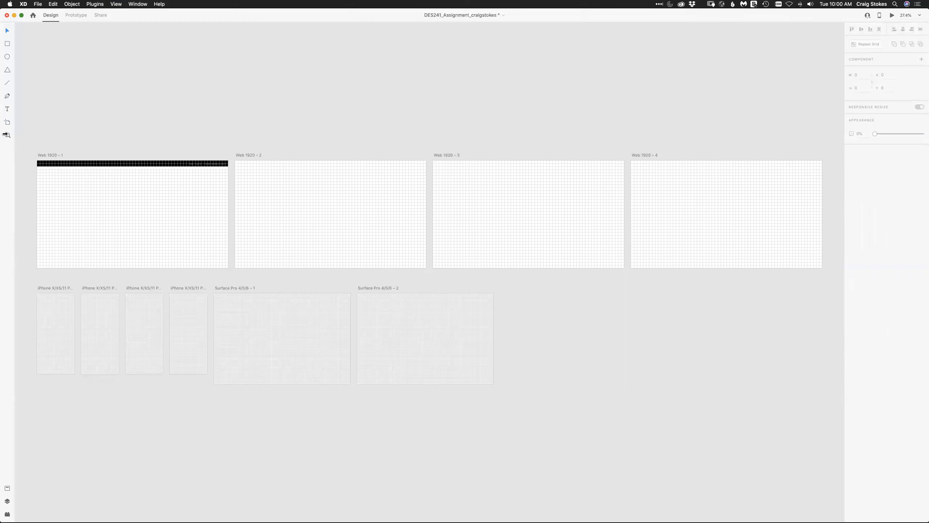
- Set the font size of the HOME, ABOUT US, OUR TEAM, OUR SERVICES and CONTACT navigation labels to 14
{"action": "left_click_drag", "start_coordinate": [150, 159], "coordinate": [256, 220]}
{"action": "key", "text": "super+apostrophe"}
{"action": "left_click", "coordinate": [7, 109]}
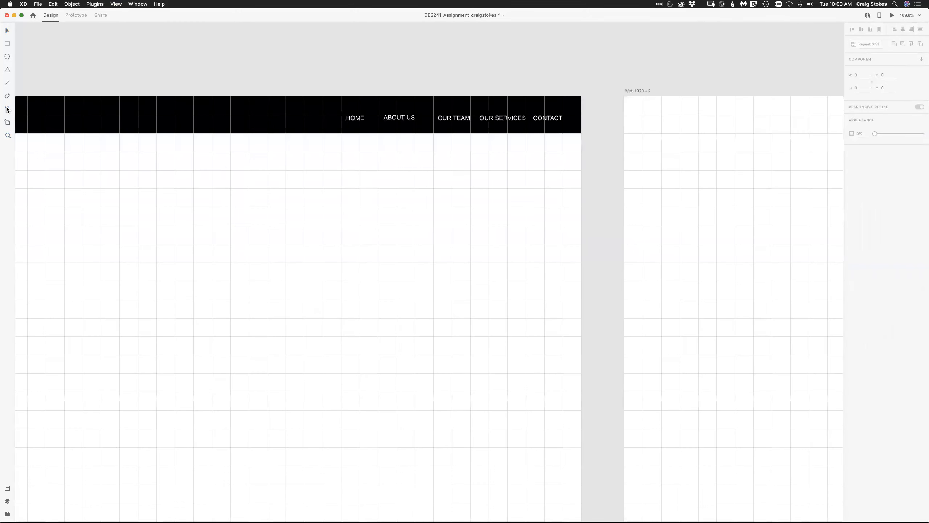
{"action": "left_click", "coordinate": [356, 118]}
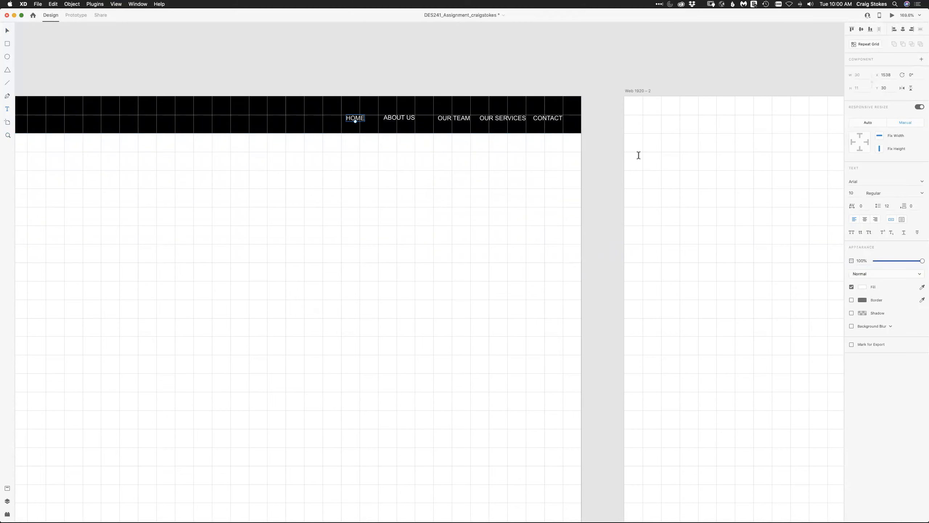
{"action": "left_click", "coordinate": [7, 31]}
{"action": "left_click", "coordinate": [355, 116]}
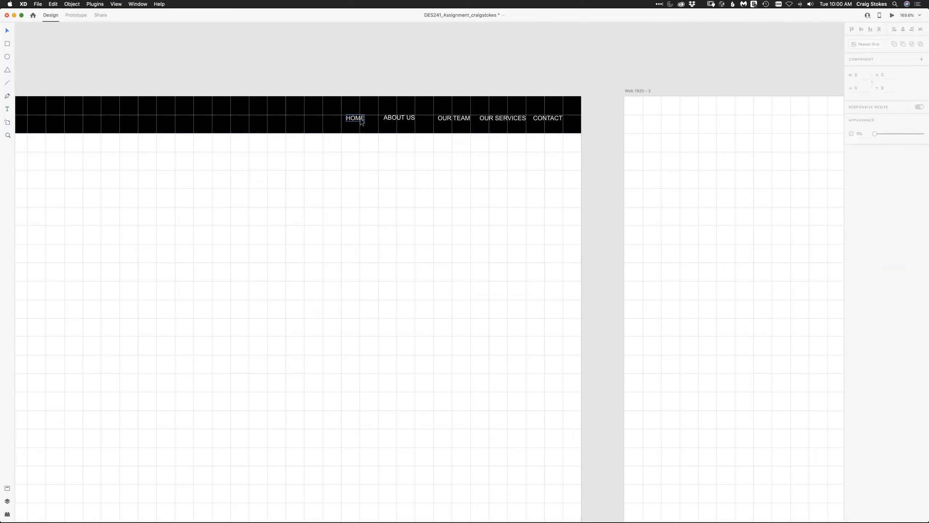
{"action": "left_click", "coordinate": [398, 119], "text": "shift"}
{"action": "left_click", "coordinate": [454, 119], "text": "shift"}
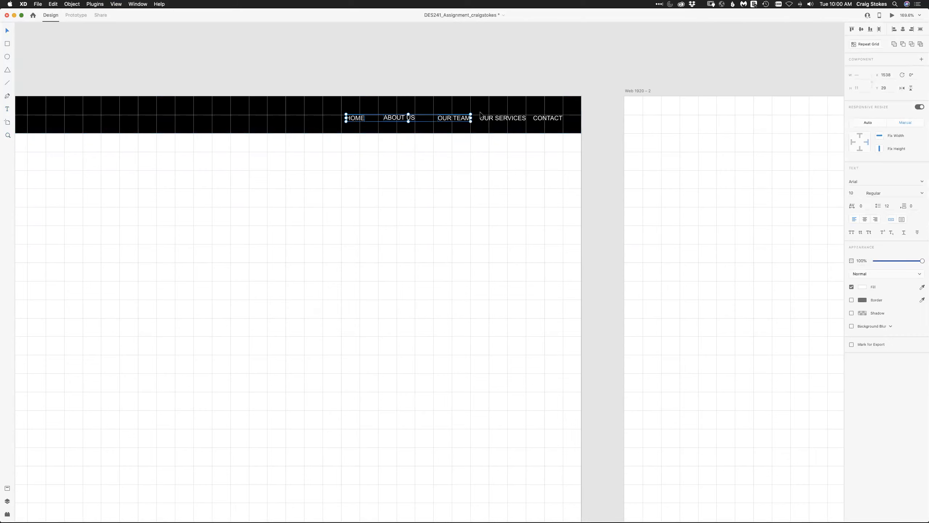
{"action": "left_click", "coordinate": [489, 121], "text": "shift"}
{"action": "left_click", "coordinate": [547, 118], "text": "shift"}
{"action": "left_click", "coordinate": [856, 193]}
{"action": "type", "text": "1"}
{"action": "key", "text": "Tab"}
{"action": "left_click", "coordinate": [177, 59]}
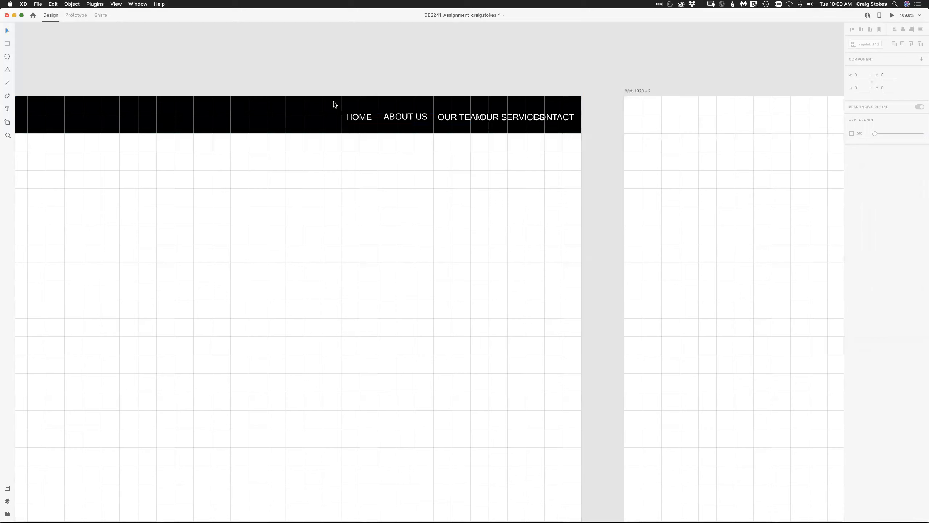
- Move the HOME, ABOUT US, OUR TEAM and OUR SERVICES labels leftward along the navigation bar to space them apart without overlaps
{"action": "left_click", "coordinate": [361, 121]}
{"action": "left_click_drag", "start_coordinate": [361, 122], "coordinate": [300, 122]}
{"action": "left_click", "coordinate": [398, 122]}
{"action": "left_click_drag", "start_coordinate": [397, 122], "coordinate": [343, 122]}
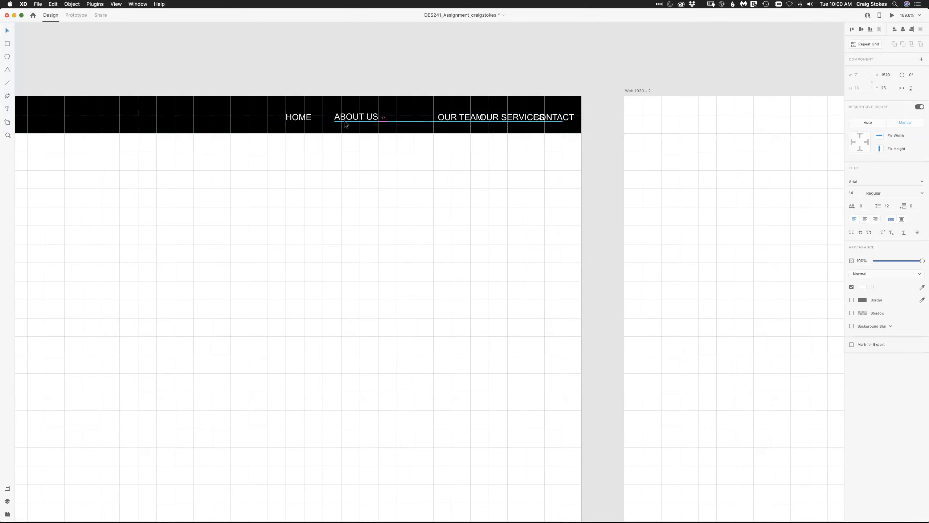
{"action": "left_click_drag", "start_coordinate": [457, 120], "coordinate": [407, 122]}
{"action": "left_click", "coordinate": [485, 117]}
{"action": "left_click_drag", "start_coordinate": [498, 117], "coordinate": [471, 115]}
{"action": "left_click", "coordinate": [317, 49]}
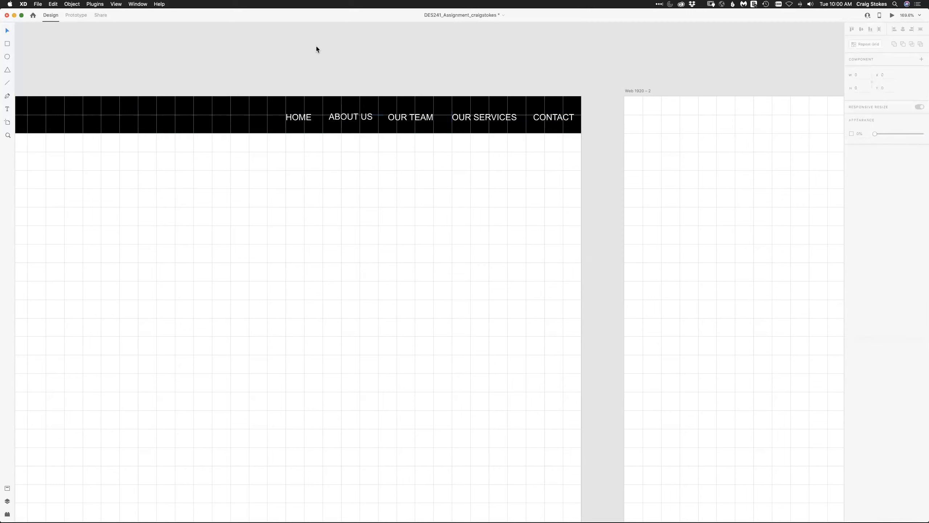
- Select and copy the black navigation bar together with all its labels on Web 1920 – 1
{"action": "key", "text": "super+0"}
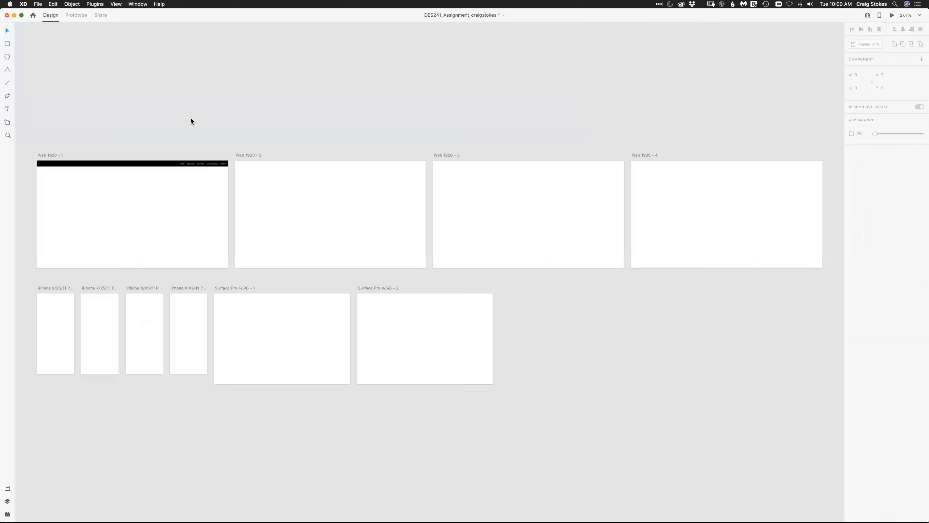
{"action": "left_click", "coordinate": [8, 135]}
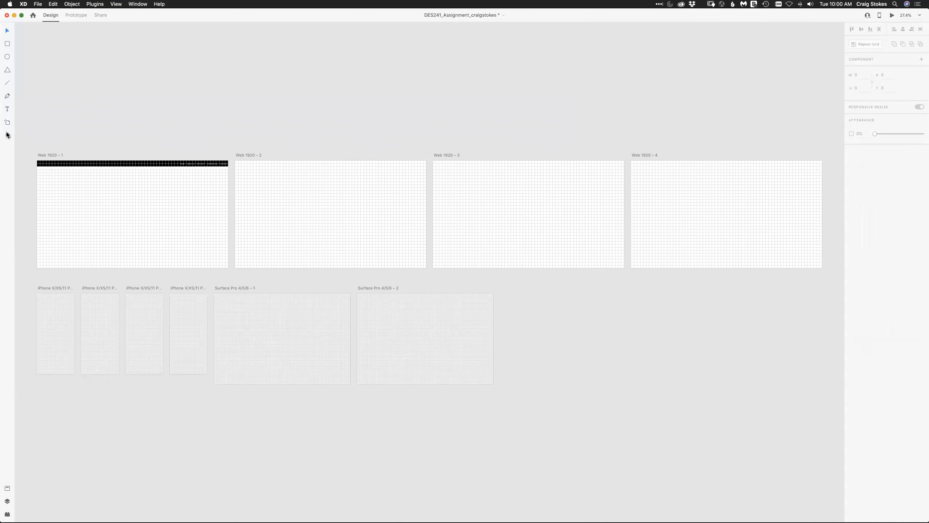
{"action": "left_click_drag", "start_coordinate": [26, 151], "coordinate": [241, 173]}
{"action": "left_click", "coordinate": [7, 31]}
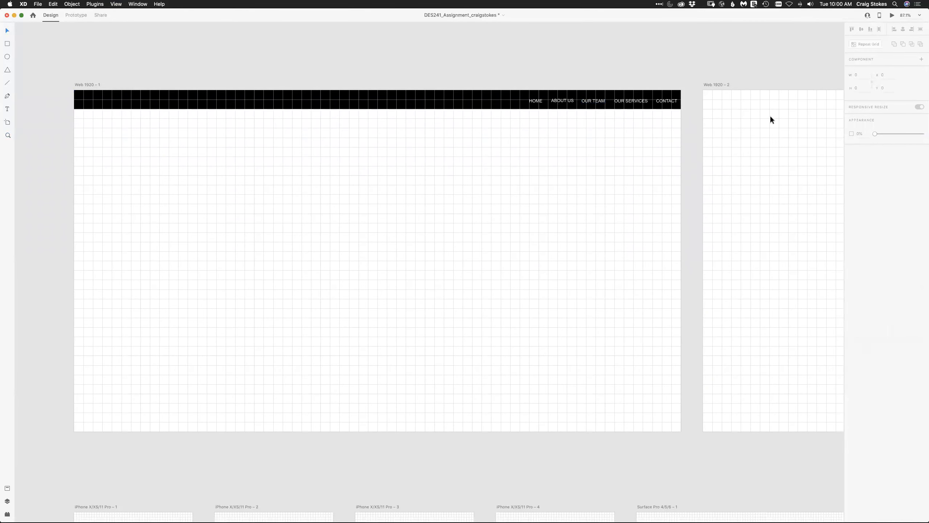
{"action": "left_click_drag", "start_coordinate": [54, 96], "coordinate": [694, 103]}
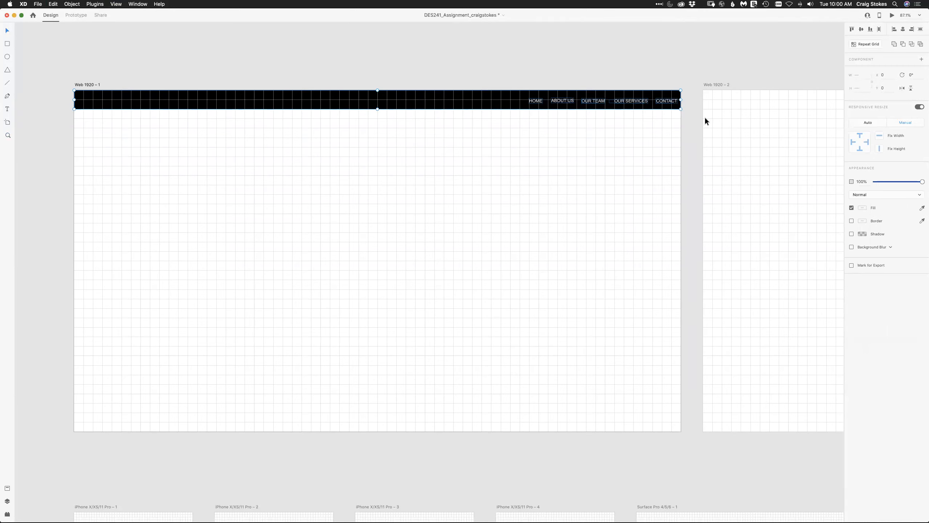
- Paste the navigation bar onto the Web 1920 – 2, Web 1920 – 3 and Web 1920 – 4 artboards
{"action": "left_click", "coordinate": [116, 4]}
{"action": "left_click", "coordinate": [128, 52]}
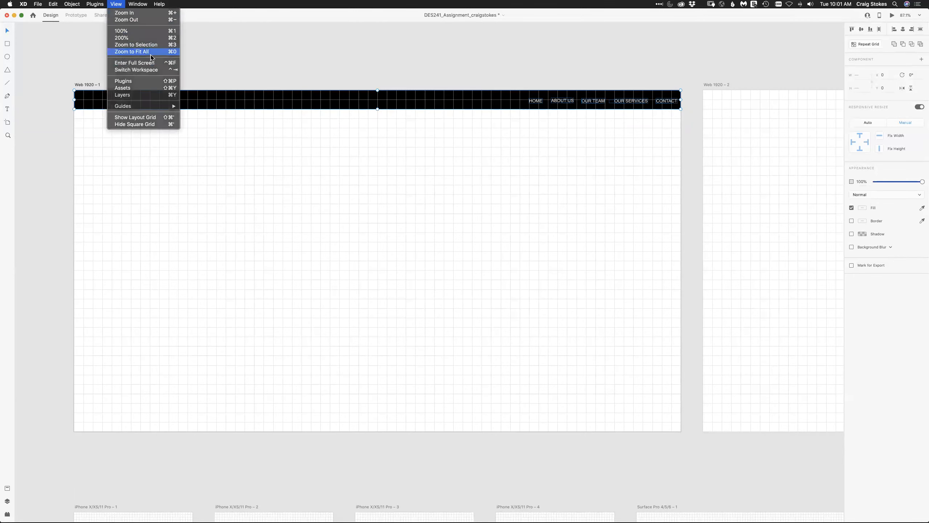
{"action": "left_click", "coordinate": [248, 155]}
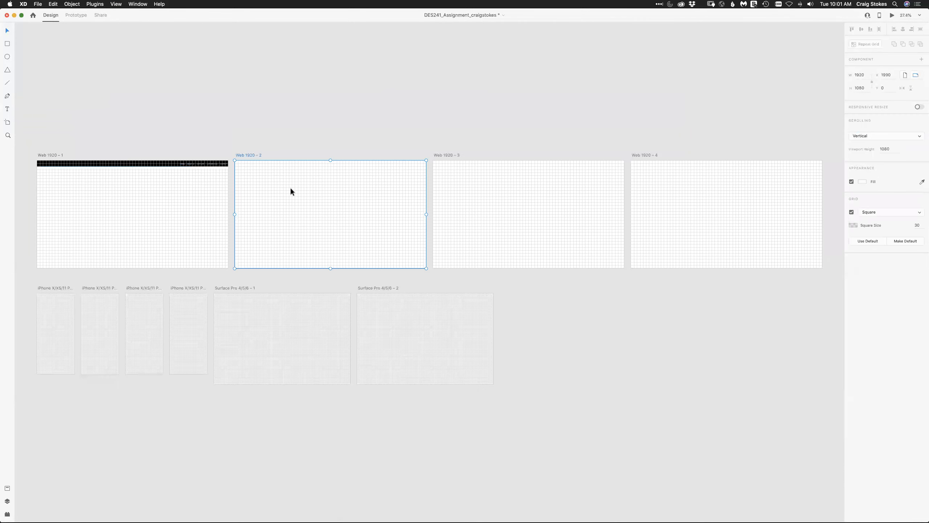
{"action": "key", "text": "super+v"}
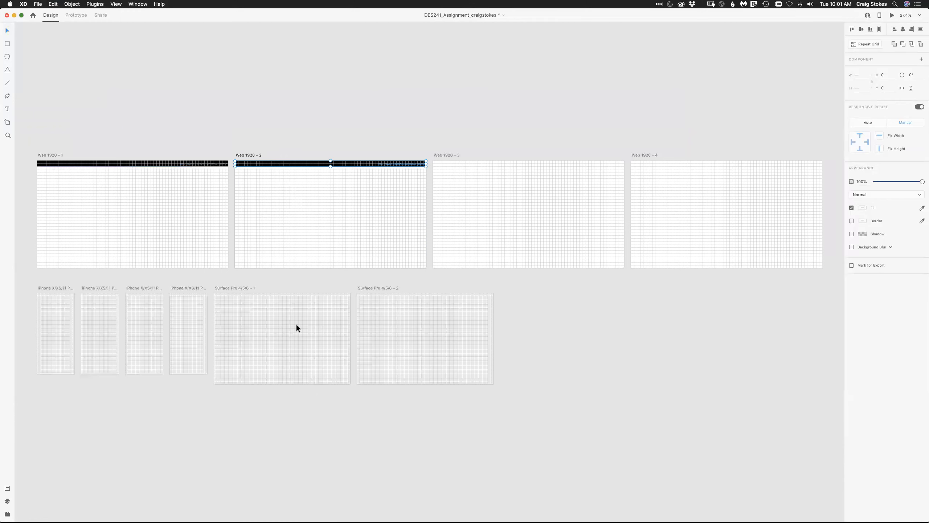
{"action": "left_click", "coordinate": [446, 154]}
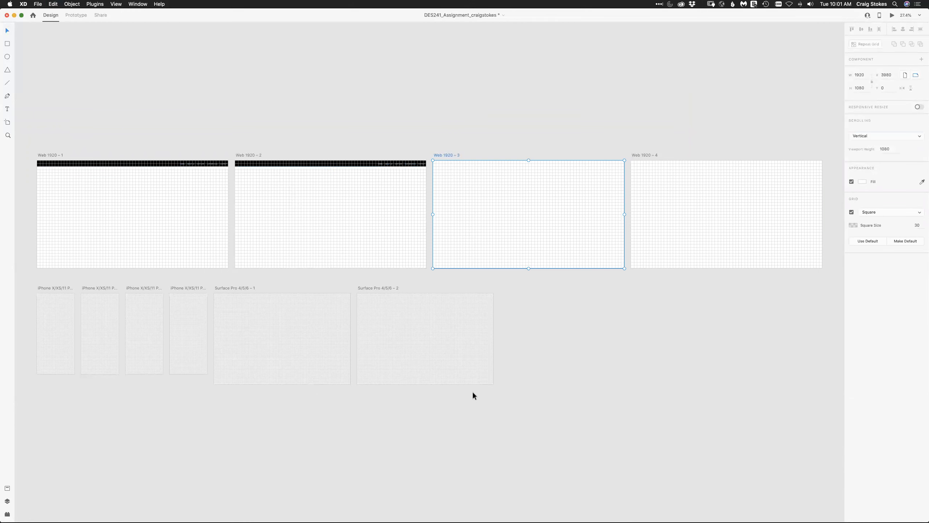
{"action": "key", "text": "super+v"}
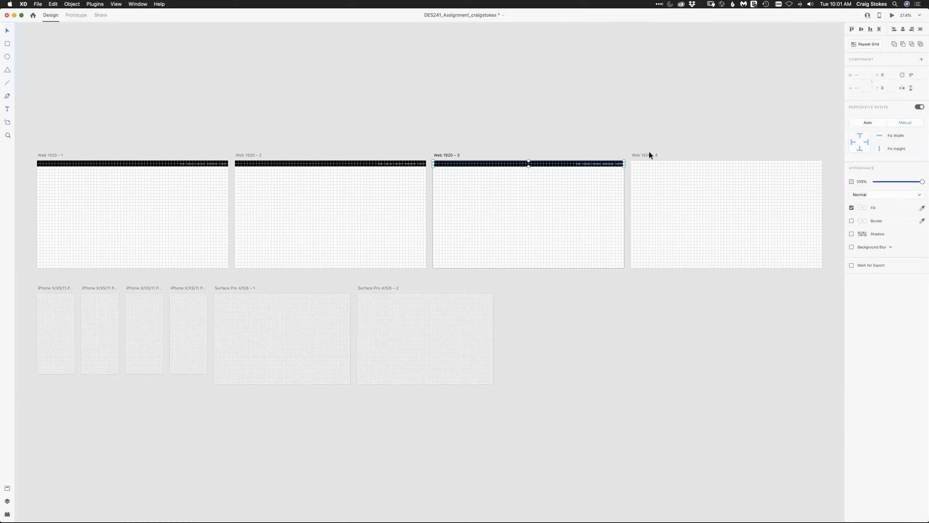
{"action": "left_click", "coordinate": [644, 155]}
{"action": "key", "text": "super+v"}
{"action": "left_click", "coordinate": [263, 123]}
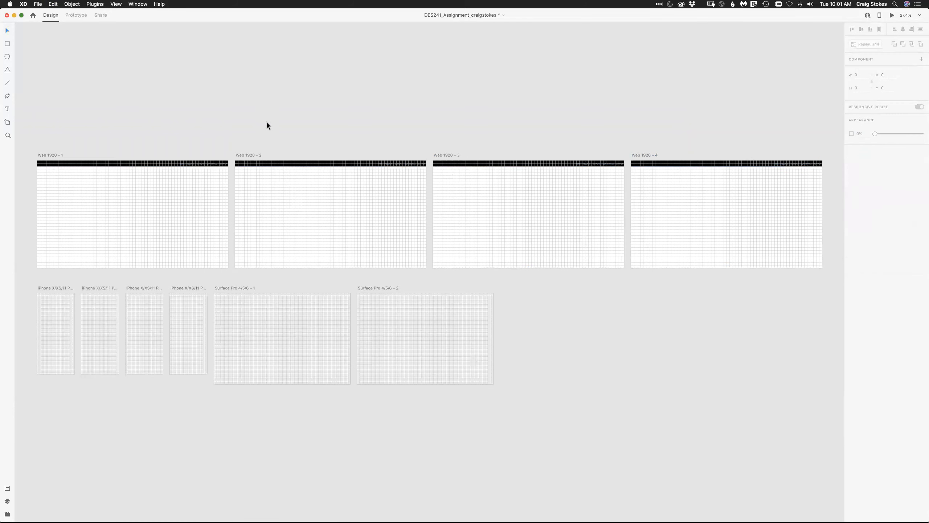
- Draw a 150 × 150 circle just below the navigation bar on Web 1920 – 1 and centre it horizontally on the artboard
{"action": "left_click", "coordinate": [8, 135]}
{"action": "left_click_drag", "start_coordinate": [27, 153], "coordinate": [224, 187]}
{"action": "key", "text": "v"}
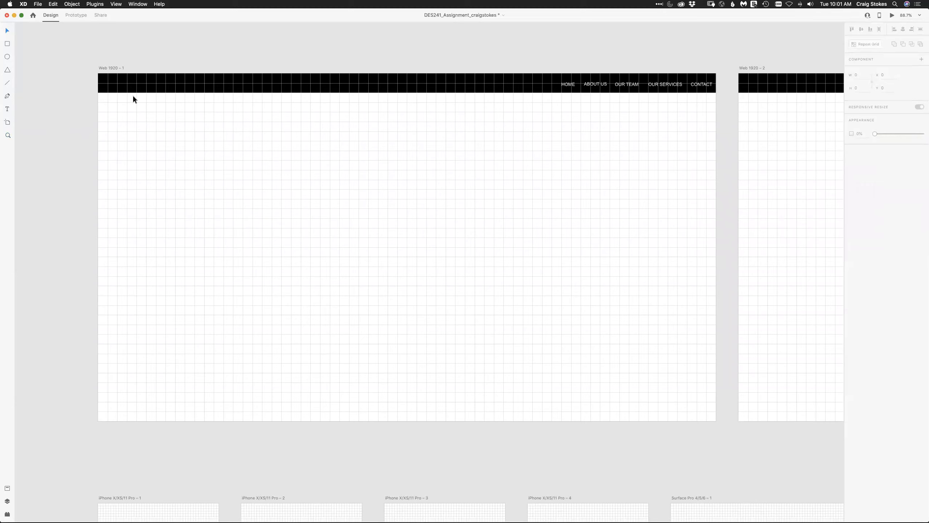
{"action": "left_click", "coordinate": [7, 57]}
{"action": "mouse_move", "coordinate": [358, 103]}
{"action": "left_mouse_down"}
{"action": "mouse_move", "coordinate": [409, 141]}
{"action": "mouse_move", "coordinate": [456, 146]}
{"action": "left_mouse_up"}
{"action": "left_click", "coordinate": [7, 33]}
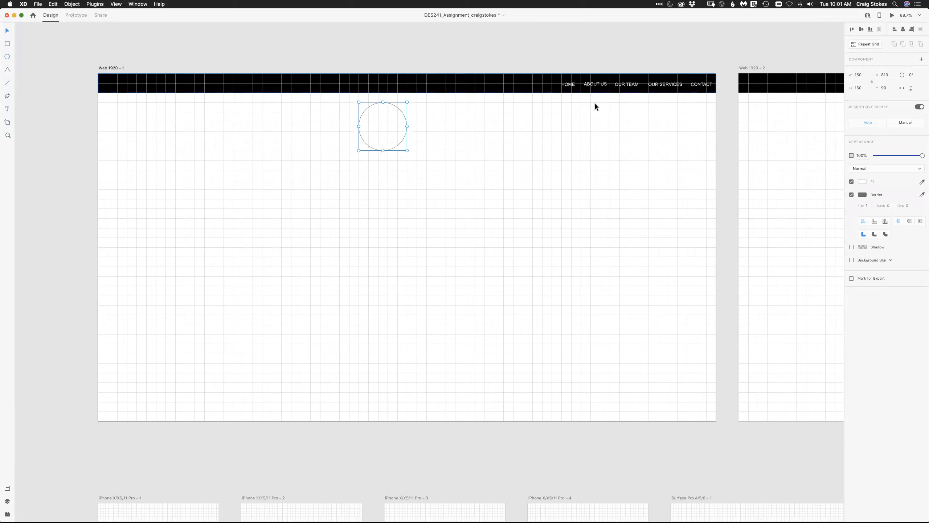
{"action": "left_click", "coordinate": [903, 29]}
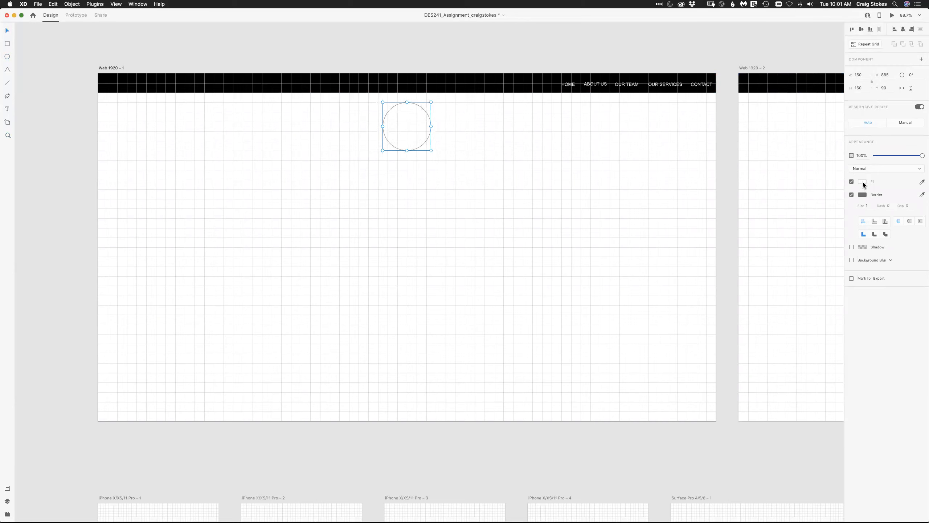
- Change the circle's fill colour to black (#000000)
{"action": "left_click", "coordinate": [862, 182]}
{"action": "left_click_drag", "start_coordinate": [797, 190], "coordinate": [779, 208]}
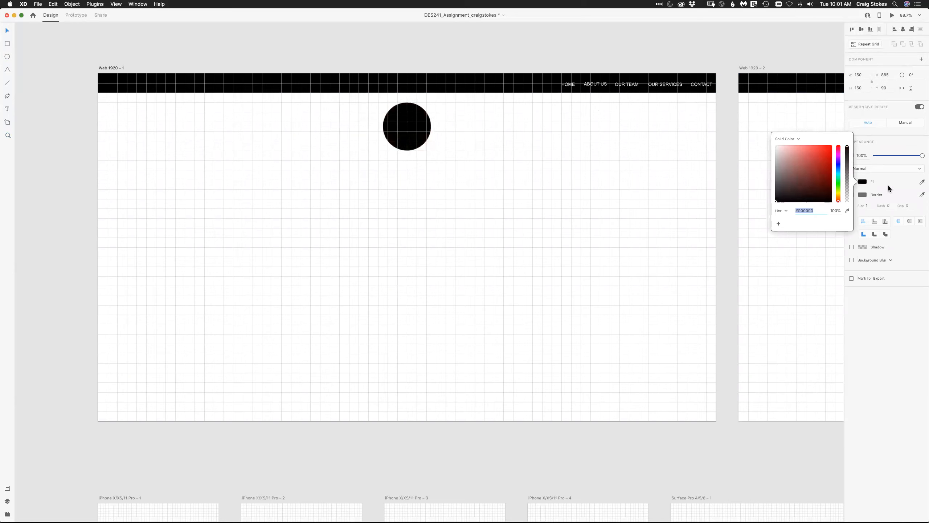
{"action": "key", "text": "Escape"}
{"action": "left_click", "coordinate": [382, 47]}
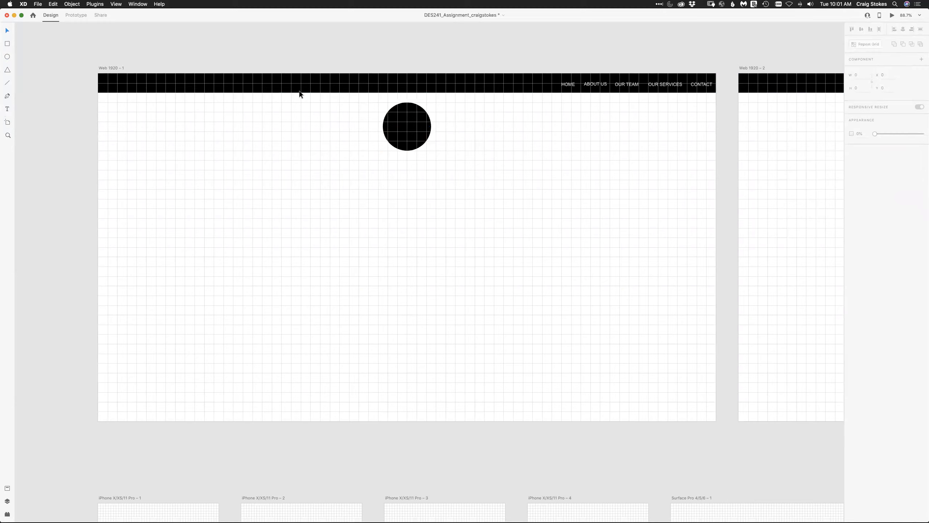
- Add the centre-aligned text LOGO in a text box inside the black circle
{"action": "left_click", "coordinate": [7, 110]}
{"action": "left_click_drag", "start_coordinate": [389, 122], "coordinate": [426, 136]}
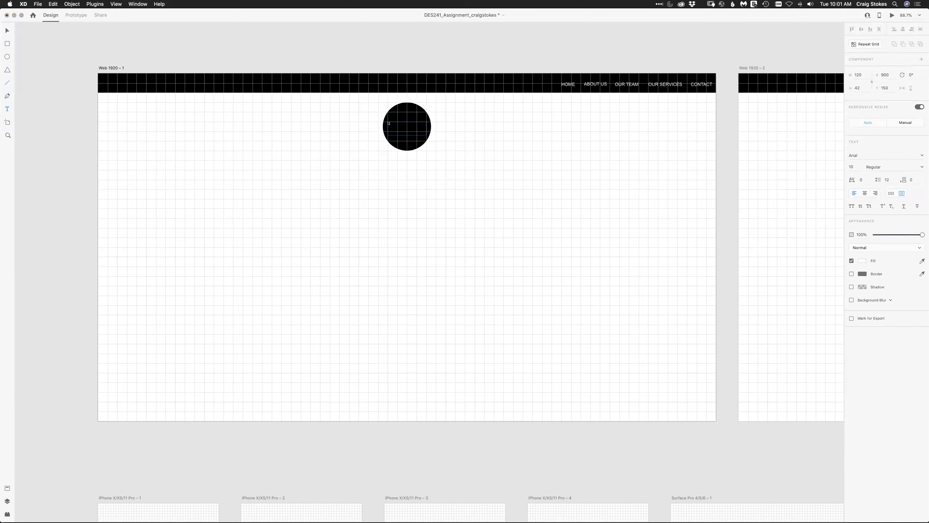
{"action": "key", "text": "super+a"}
{"action": "left_click", "coordinate": [865, 193]}
{"action": "left_click", "coordinate": [847, 166]}
{"action": "key", "text": "Tab"}
{"action": "left_click", "coordinate": [7, 32]}
{"action": "left_click", "coordinate": [7, 30]}
- Group the black circle and its LOGO text into one object
{"action": "left_click", "coordinate": [360, 109]}
{"action": "left_click_drag", "start_coordinate": [361, 113], "coordinate": [431, 169]}
{"action": "key", "text": "super+g"}
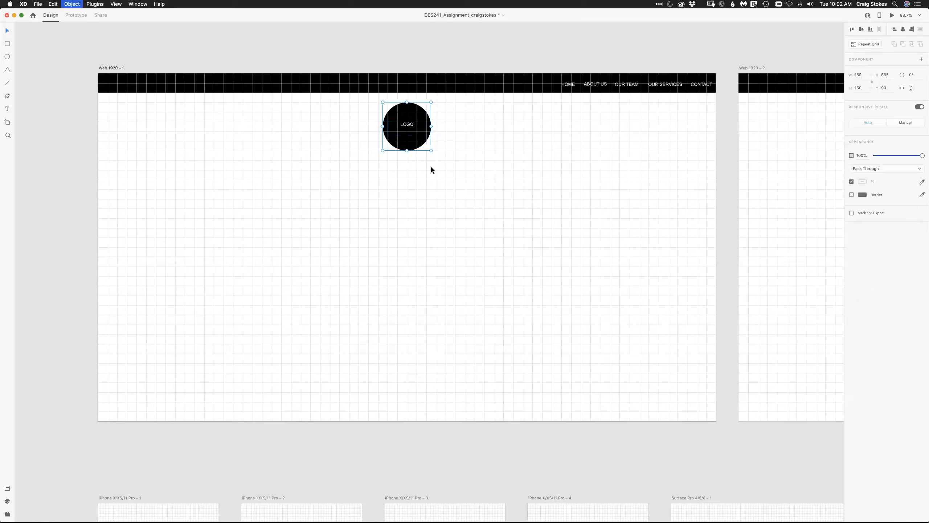
{"action": "left_click", "coordinate": [52, 4]}
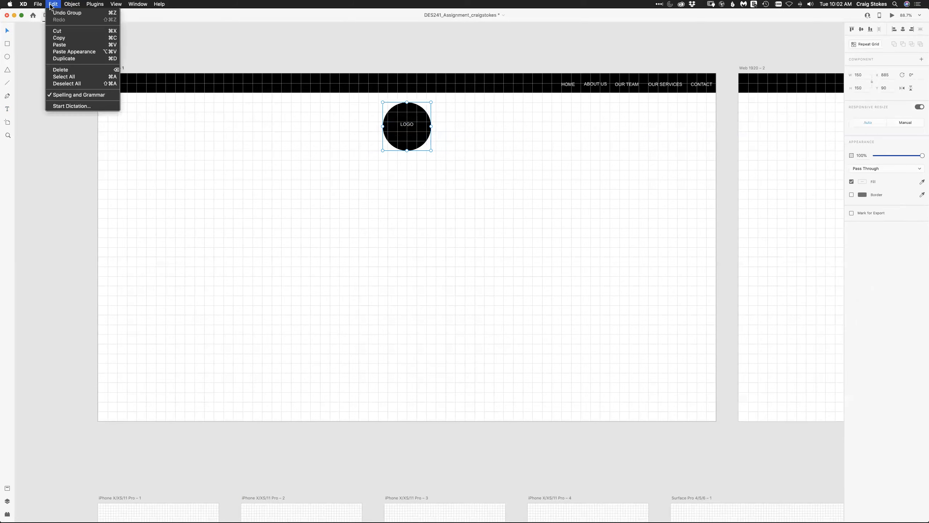
{"action": "mouse_move", "coordinate": [76, 6]}
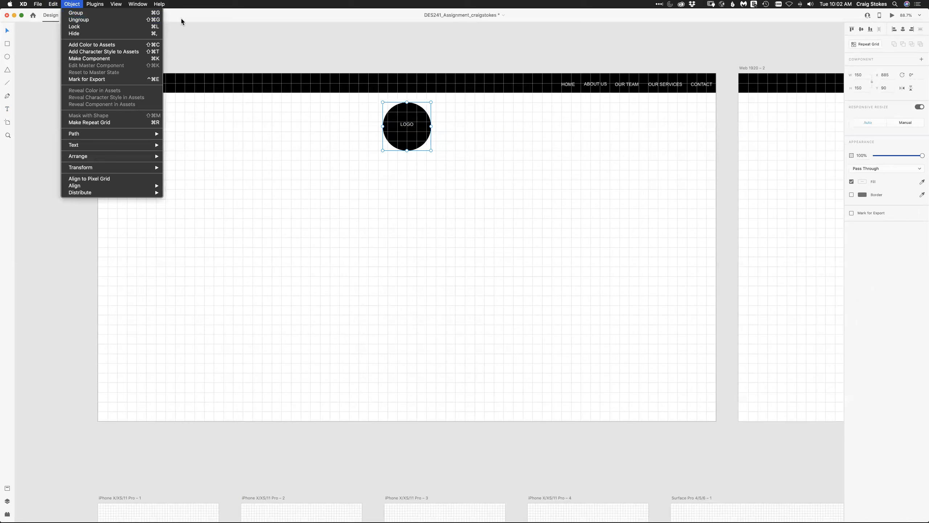
{"action": "left_click", "coordinate": [219, 13]}
{"action": "left_click", "coordinate": [340, 45]}
- Copy the logo group from Web 1920 – 1 onto the Web 1920 – 2, Web 1920 – 3 and Web 1920 – 4 artboards
{"action": "left_click", "coordinate": [394, 127]}
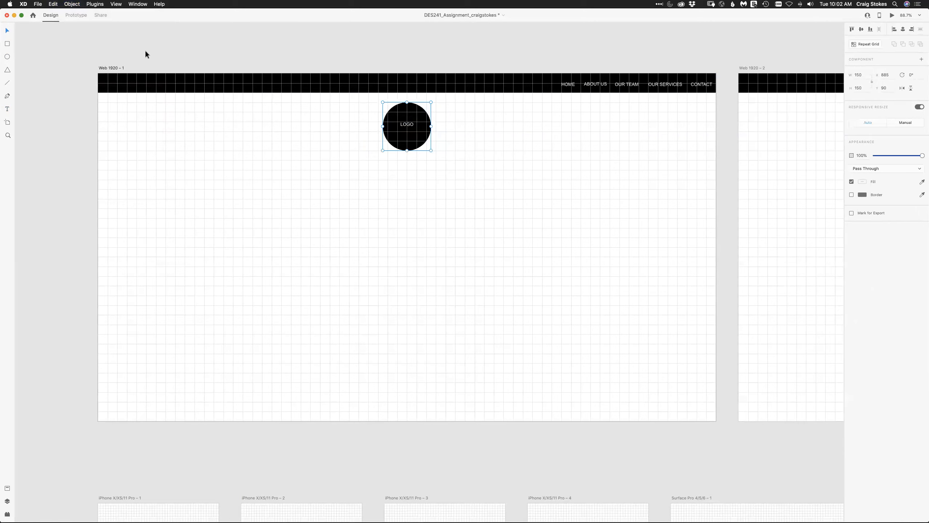
{"action": "key", "text": "super+0"}
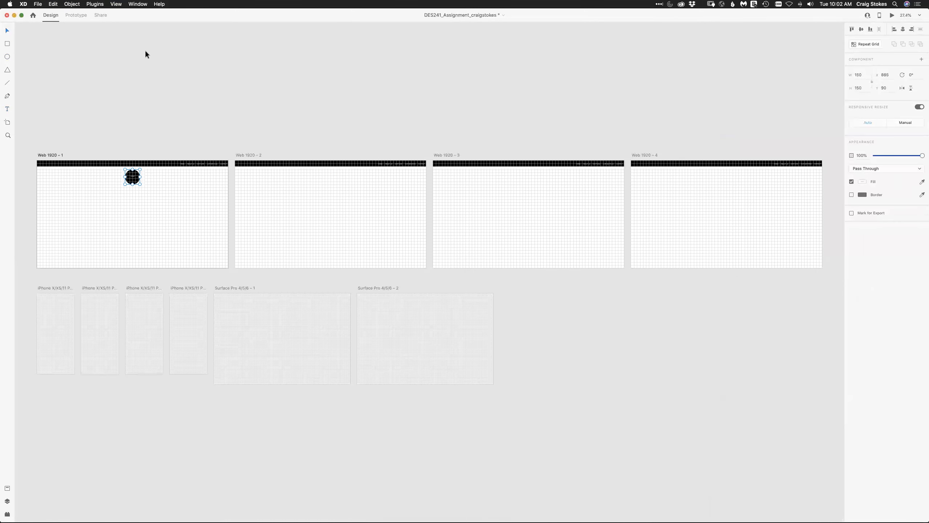
{"action": "left_click", "coordinate": [254, 155]}
{"action": "key", "text": "super+v"}
{"action": "left_click", "coordinate": [443, 155]}
{"action": "key", "text": "super+v"}
{"action": "left_click", "coordinate": [644, 156]}
{"action": "key", "text": "super+v"}
{"action": "left_click", "coordinate": [197, 139]}
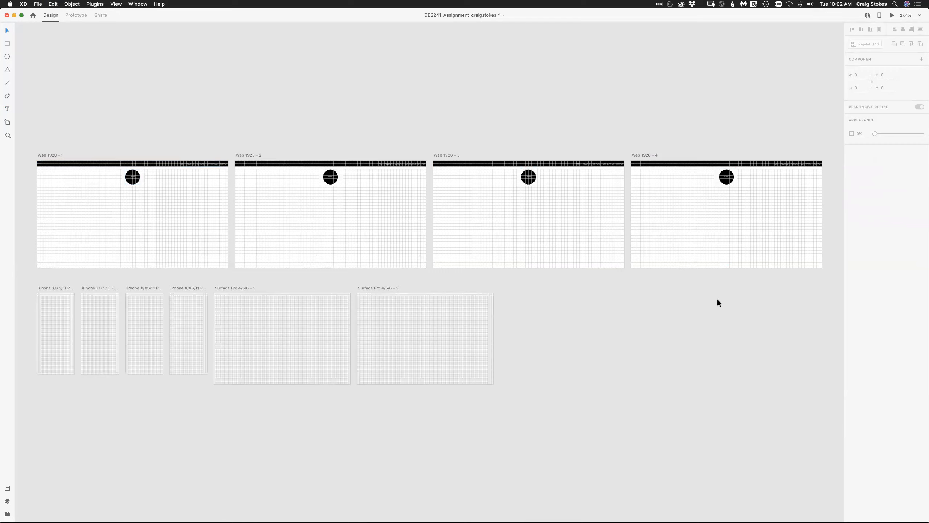
- Switch to Adobe Bridge, open the FIRST_CHOICE folder inside WEEK1 and preview Homepage_family_with_pet.jpg
{"action": "key", "text": "super+Tab"}
{"action": "key", "text": "super+Tab"}
{"action": "key", "text": "super+Tab"}
{"action": "key", "text": "super+Tab"}
{"action": "key", "text": "super+Tab"}
{"action": "key", "text": "super+Tab"}
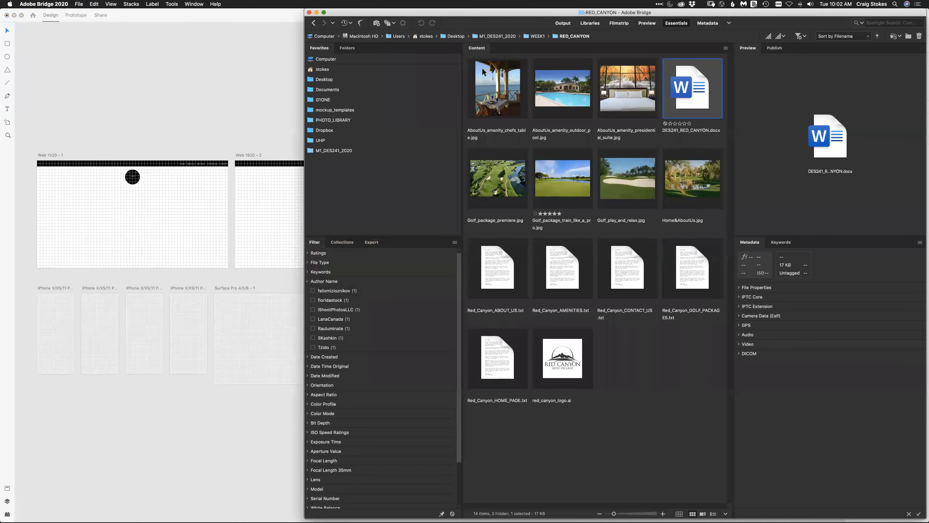
{"action": "left_click", "coordinate": [536, 35]}
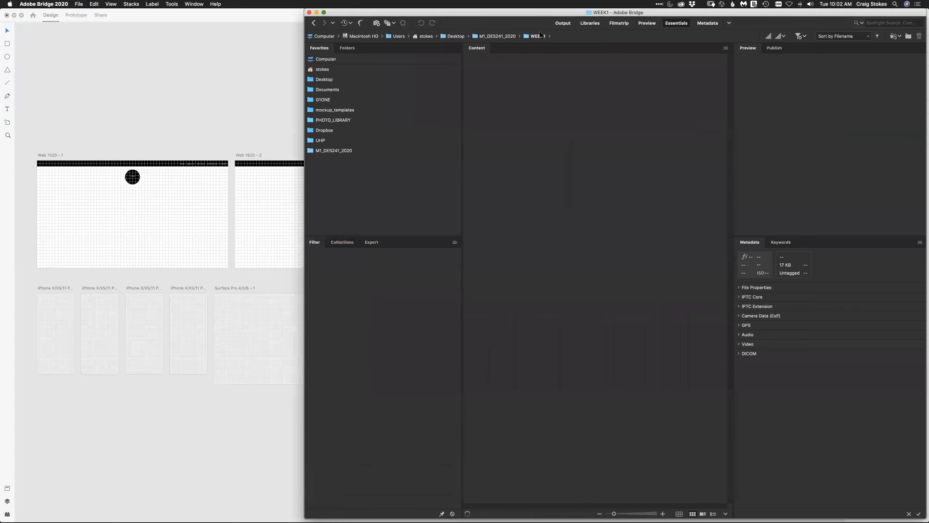
{"action": "double_click", "coordinate": [617, 91]}
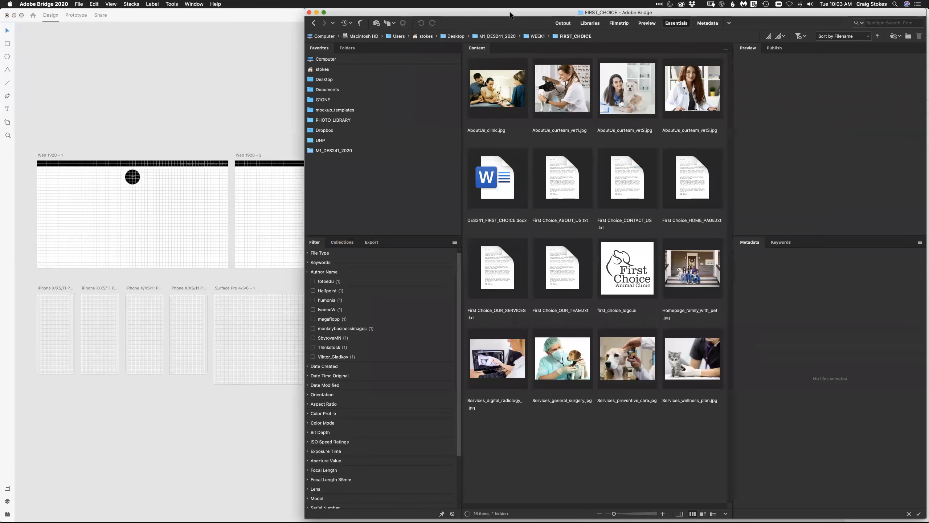
{"action": "left_click_drag", "start_coordinate": [511, 15], "coordinate": [446, 14]}
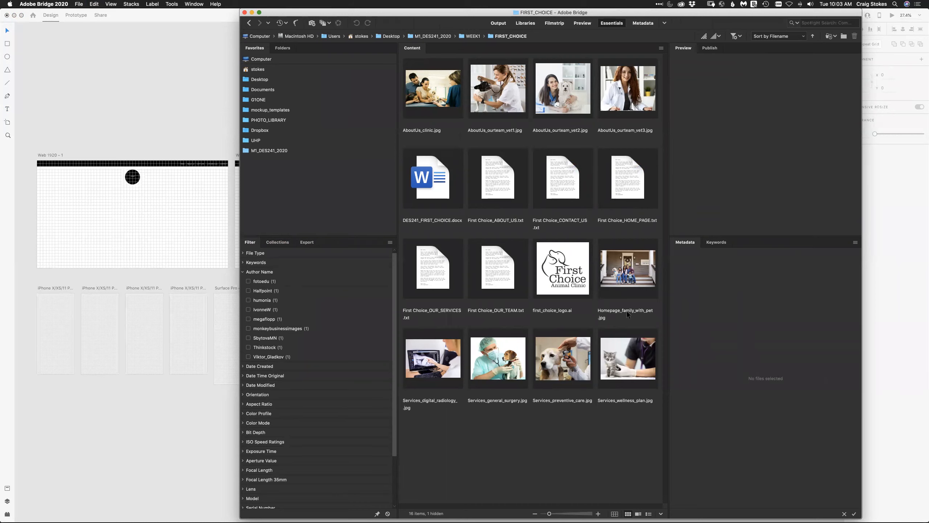
{"action": "left_click", "coordinate": [613, 281]}
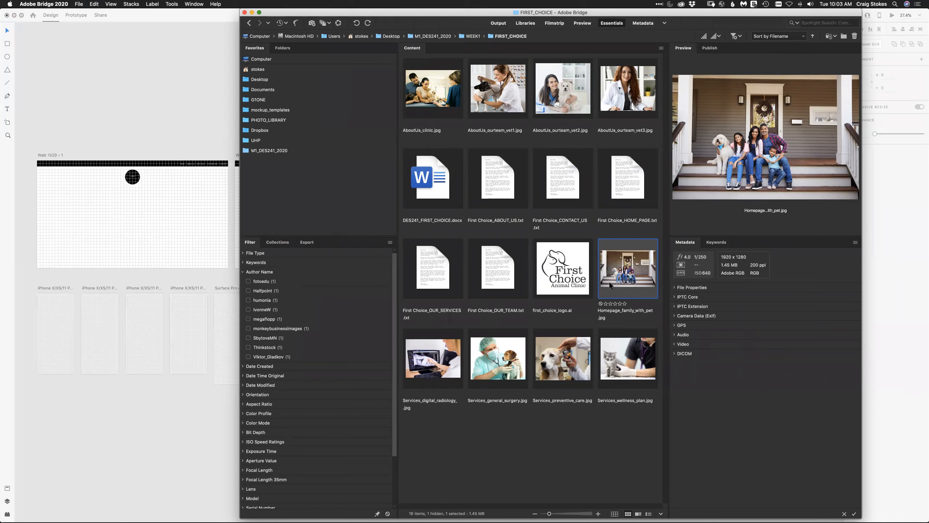
- Switch back to Adobe XD and draw an 1800 × 540 rectangle below the logo on Web 1920 – 1
{"action": "left_click", "coordinate": [165, 116]}
{"action": "left_click", "coordinate": [7, 135]}
{"action": "left_click_drag", "start_coordinate": [28, 147], "coordinate": [250, 274]}
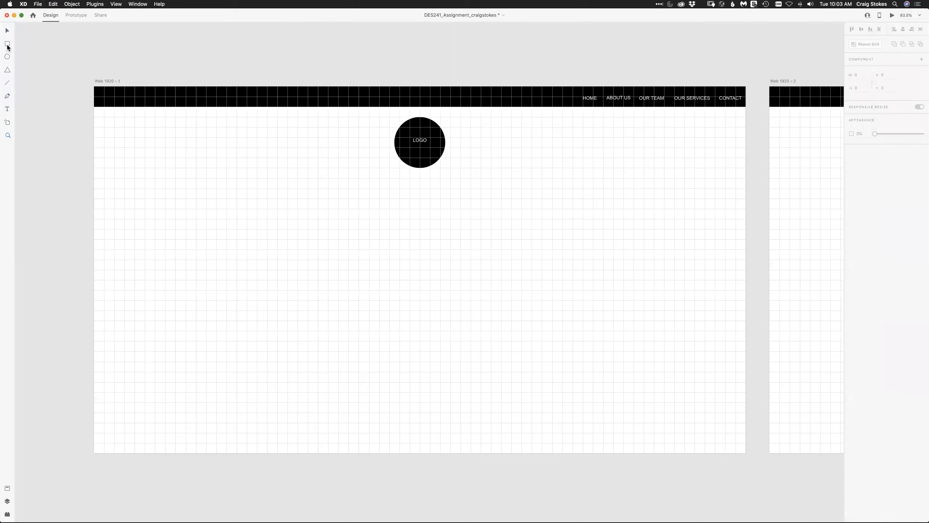
{"action": "left_click", "coordinate": [7, 44]}
{"action": "mouse_move", "coordinate": [114, 179]}
{"action": "left_mouse_down"}
{"action": "mouse_move", "coordinate": [691, 239]}
{"action": "mouse_move", "coordinate": [727, 320]}
{"action": "mouse_move", "coordinate": [727, 363]}
{"action": "left_mouse_up"}
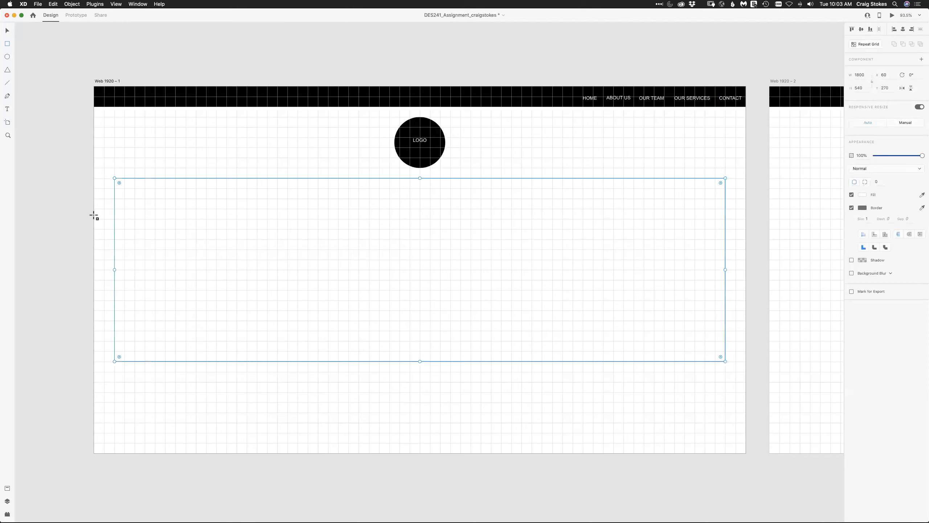
- Remove the large rectangle's border and fill it with black
{"action": "left_click", "coordinate": [7, 31]}
{"action": "left_click", "coordinate": [851, 207]}
{"action": "left_click", "coordinate": [862, 194]}
{"action": "left_click_drag", "start_coordinate": [799, 210], "coordinate": [778, 217]}
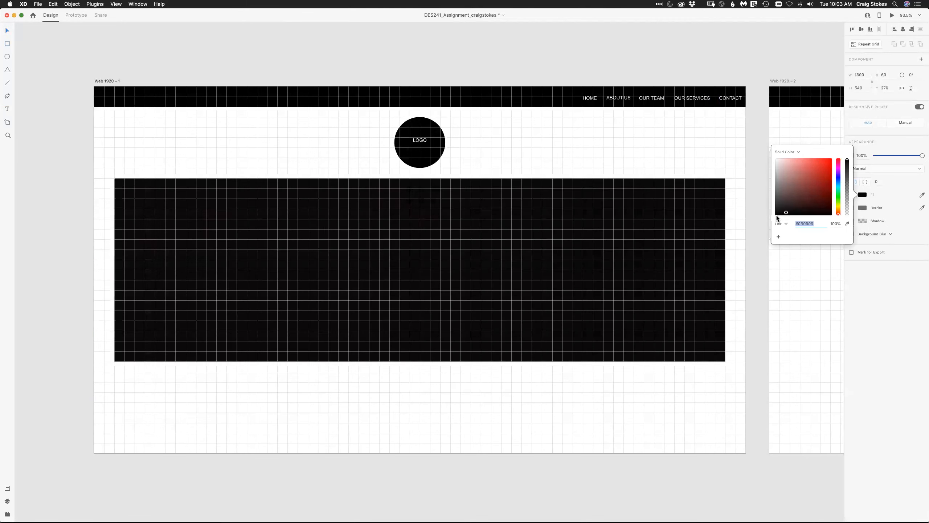
{"action": "left_click", "coordinate": [55, 301]}
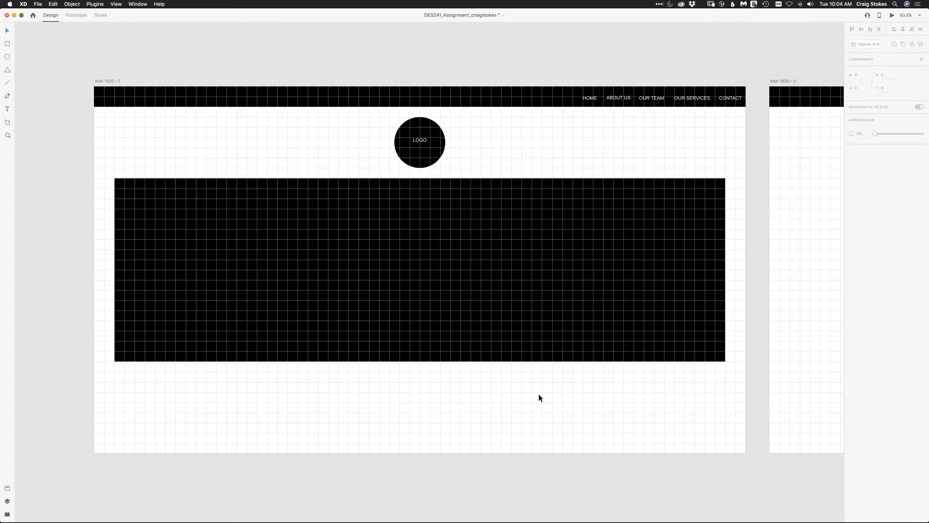
- Add the text OUR SERVICES in black in a 600 × 60 text box centred below the large rectangle
{"action": "left_click", "coordinate": [8, 109]}
{"action": "left_click_drag", "start_coordinate": [320, 371], "coordinate": [522, 390]}
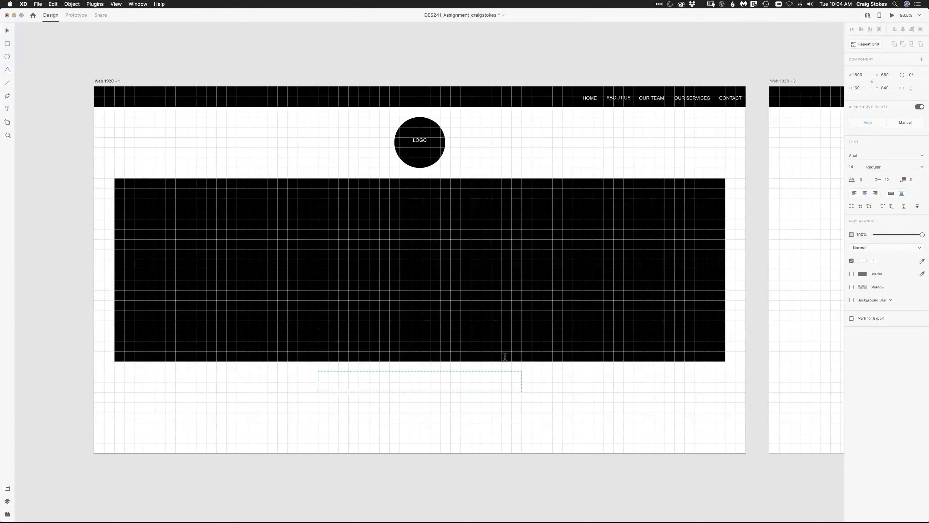
{"action": "left_click", "coordinate": [862, 261]}
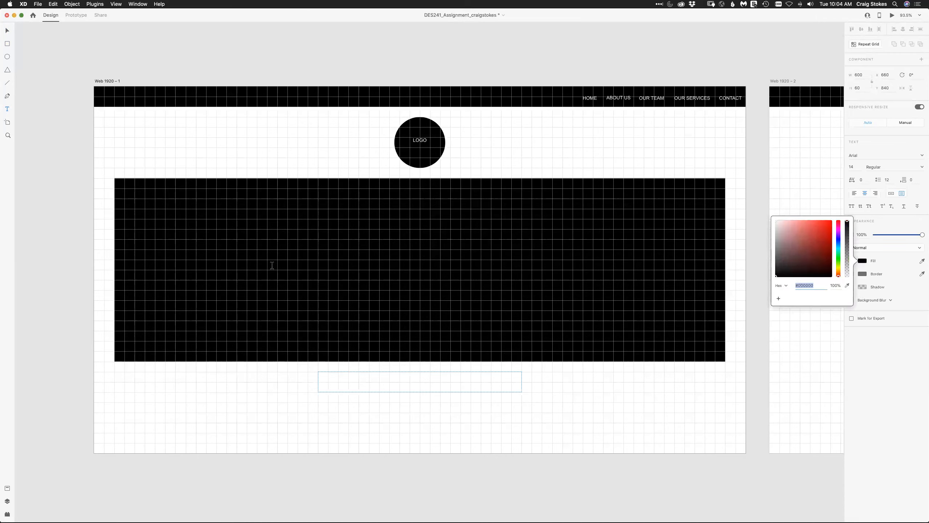
{"action": "left_click", "coordinate": [383, 377]}
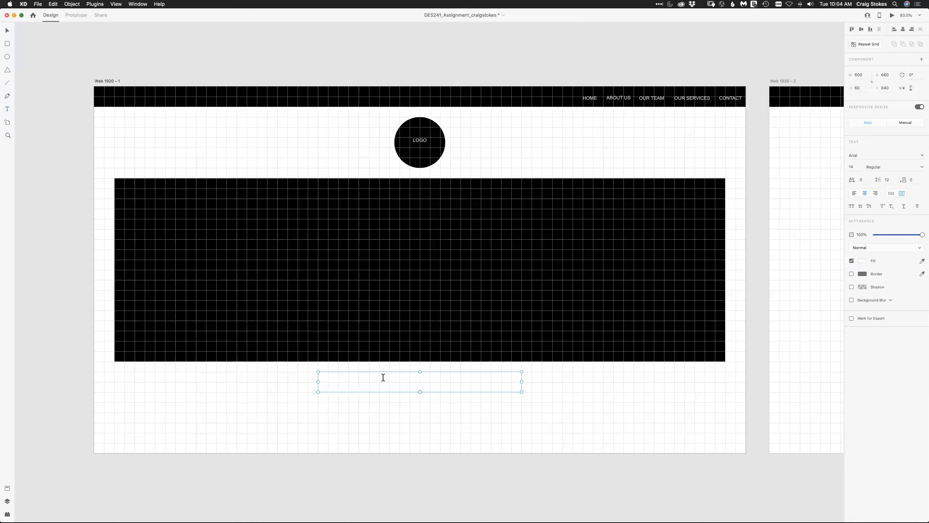
{"action": "double_click", "coordinate": [385, 376]}
{"action": "key", "text": "super+a"}
{"action": "left_click", "coordinate": [862, 260]}
{"action": "left_click", "coordinate": [779, 277]}
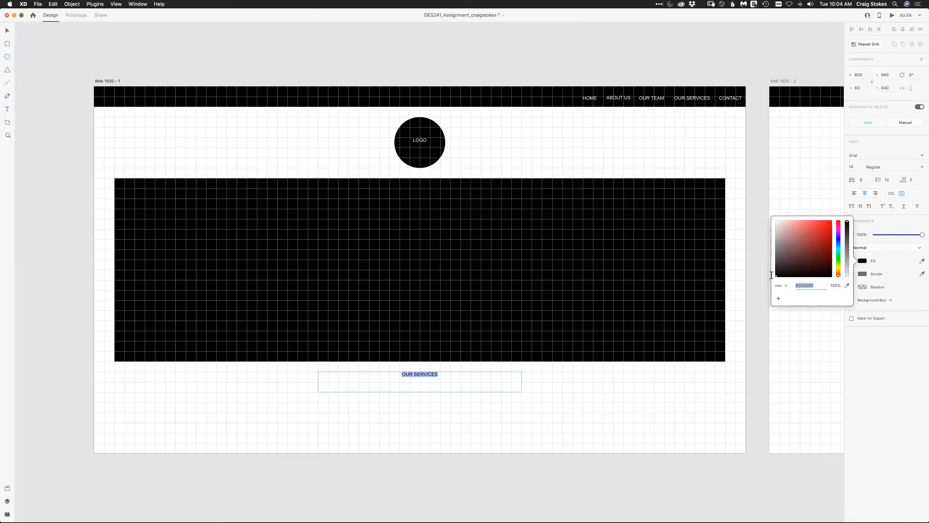
- Set the OUR SERVICES heading's font size to 32 and move its text box up to Y 834
{"action": "left_click", "coordinate": [851, 167]}
{"action": "type", "text": "28"}
{"action": "key", "text": "Tab"}
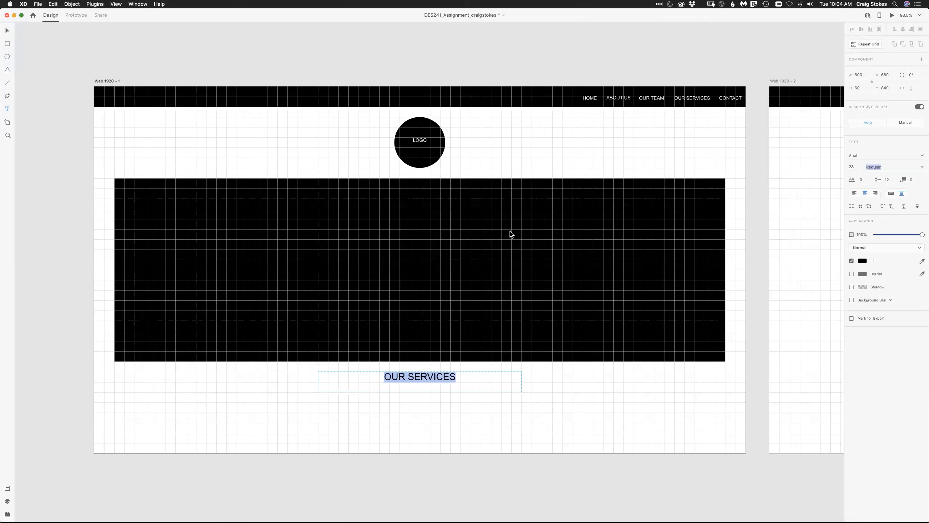
{"action": "left_click", "coordinate": [851, 167]}
{"action": "type", "text": "32"}
{"action": "key", "text": "Tab"}
{"action": "left_click", "coordinate": [7, 31]}
{"action": "key", "text": "Escape"}
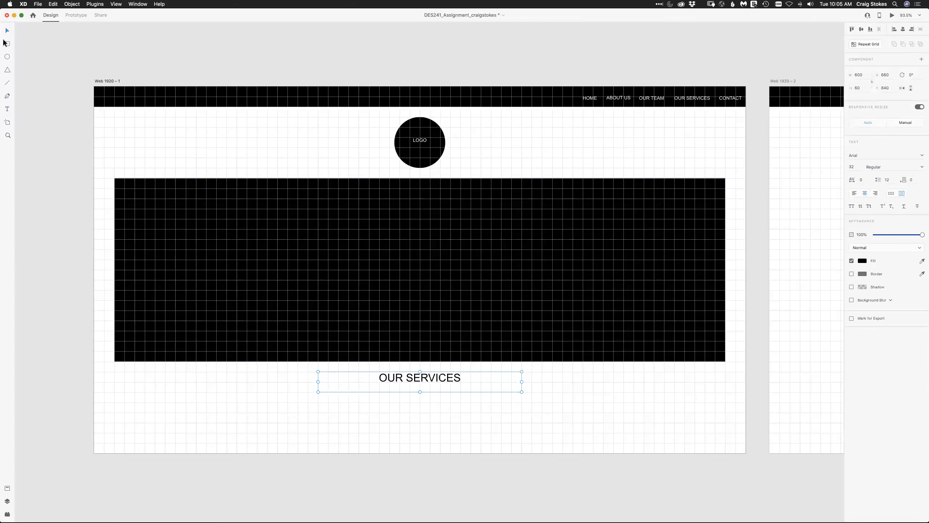
{"action": "left_click_drag", "start_coordinate": [419, 381], "coordinate": [419, 378]}
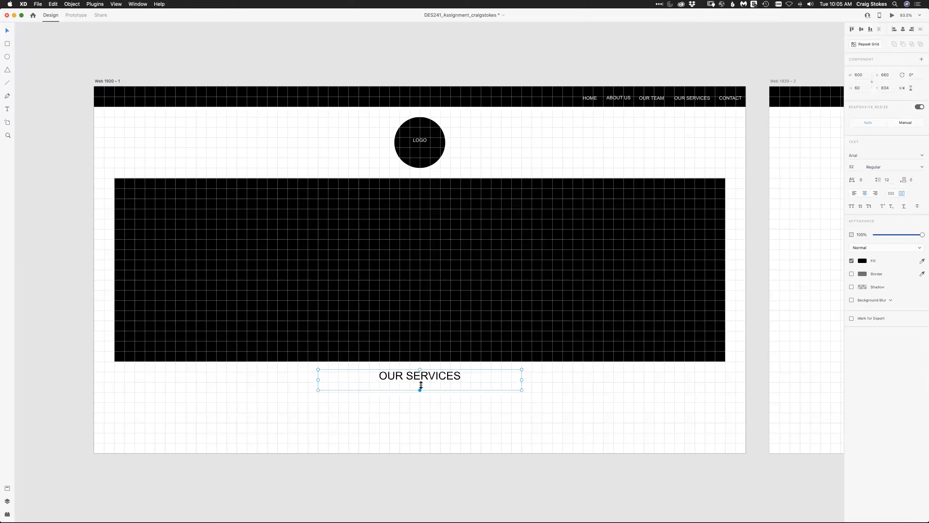
{"action": "left_click", "coordinate": [52, 295]}
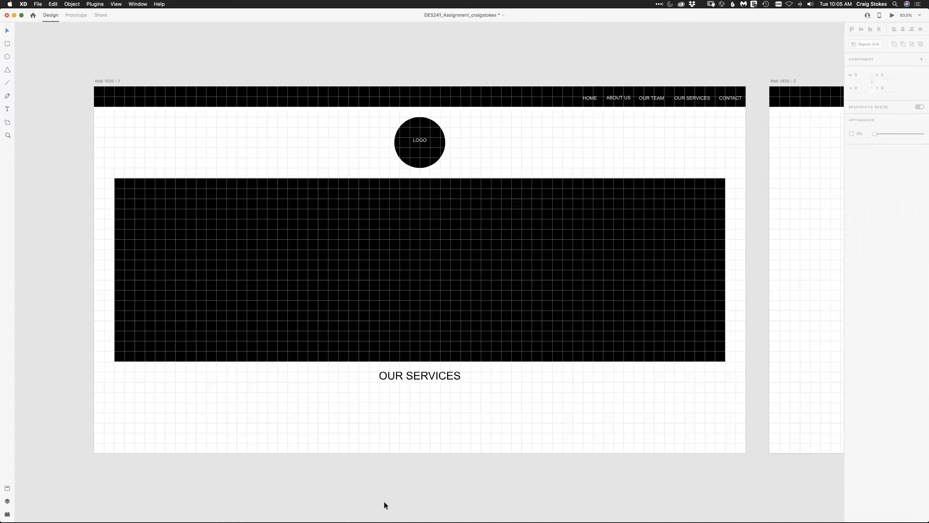
- Switch to Word to check the Our Services list in DES241_FIRST_CHOICE.docx, and return to Adobe XD
{"action": "key", "text": "super+Tab"}
{"action": "key", "text": "super+Tab"}
{"action": "key", "text": "super+Tab"}
{"action": "key", "text": "super+Tab"}
{"action": "key", "text": "super+Tab"}
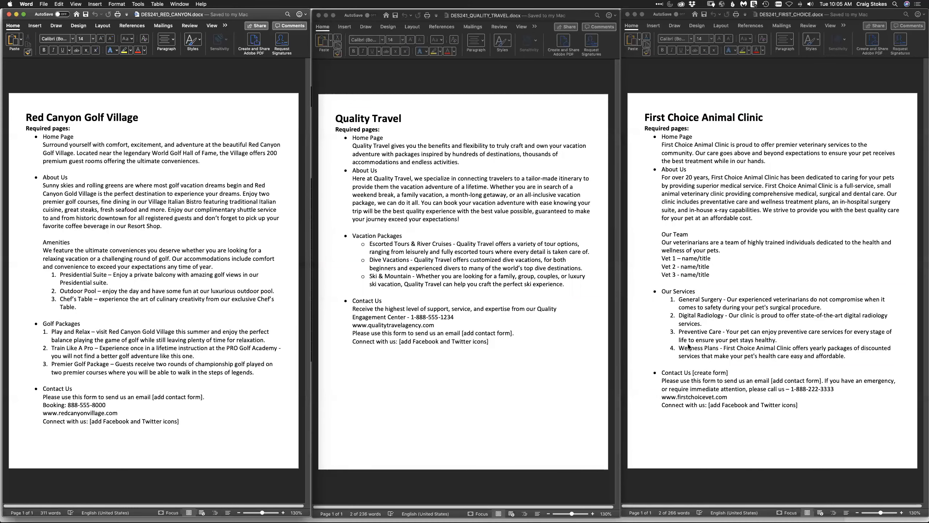
{"action": "mouse_move", "coordinate": [266, 517]}
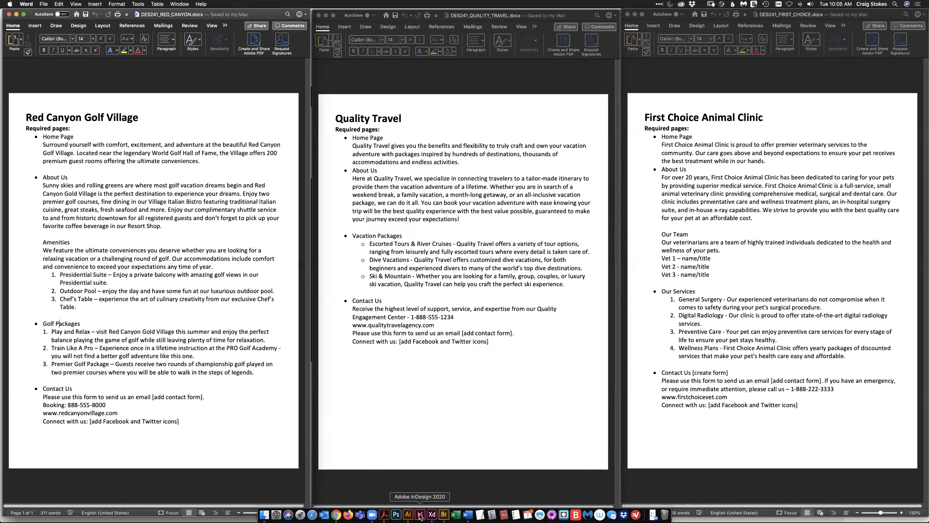
{"action": "left_click", "coordinate": [432, 516]}
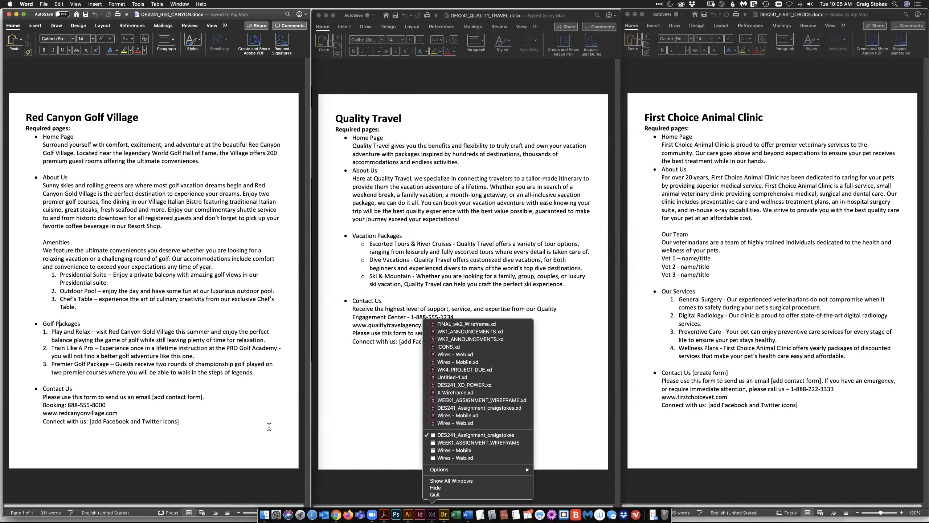
{"action": "left_click", "coordinate": [429, 514]}
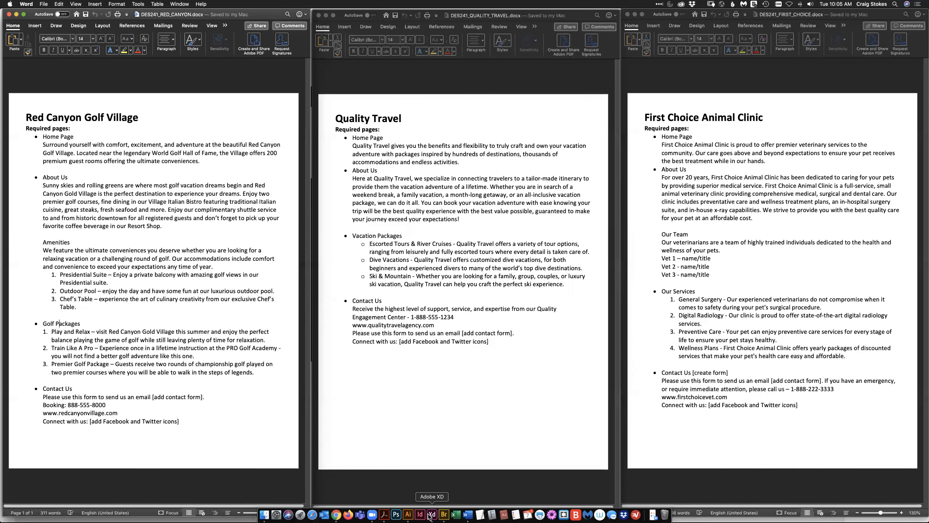
- Draw a 150 × 150 circle below the large black rectangle, aligned with the rectangle's left edge
{"action": "key", "text": "super+minus"}
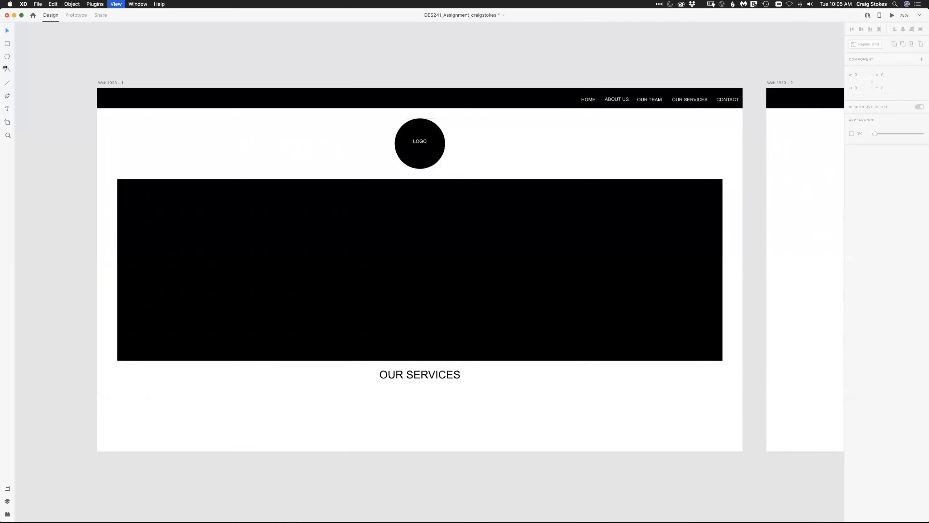
{"action": "left_click", "coordinate": [7, 135]}
{"action": "left_click_drag", "start_coordinate": [244, 314], "coordinate": [614, 391]}
{"action": "left_click", "coordinate": [7, 57]}
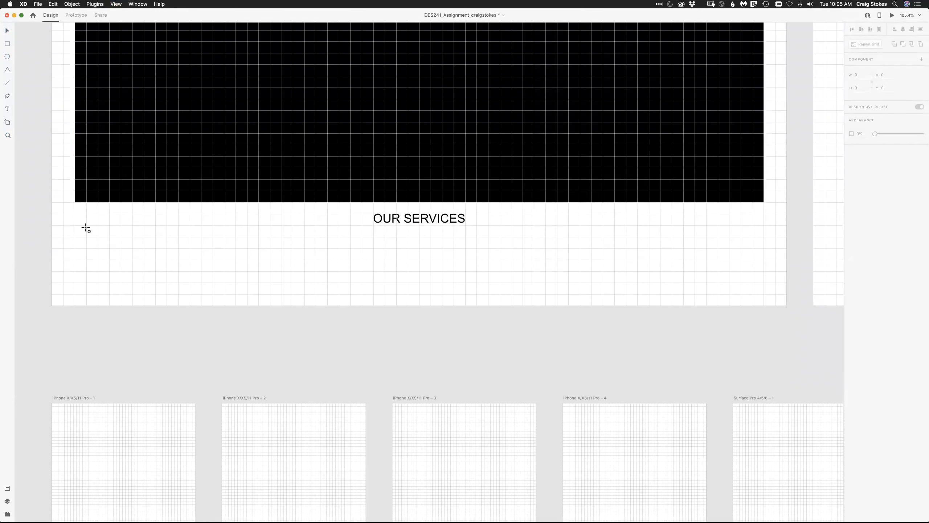
{"action": "left_click_drag", "start_coordinate": [79, 225], "coordinate": [160, 282]}
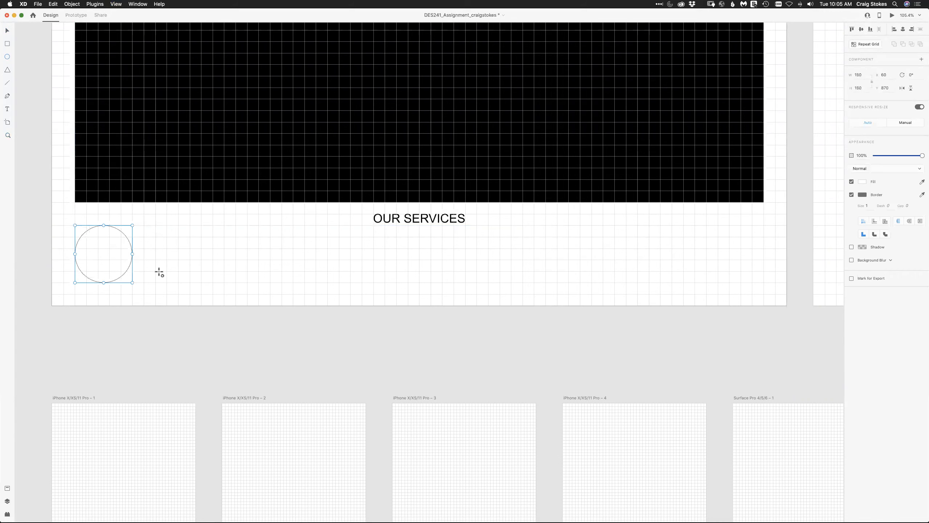
- Nudge the OUR SERVICES heading up slightly, closer to the large black rectangle
{"action": "left_click", "coordinate": [7, 31]}
{"action": "left_click_drag", "start_coordinate": [393, 219], "coordinate": [393, 225]}
{"action": "key", "text": "Up"}
{"action": "key", "text": "Up"}
{"action": "key", "text": "Up"}
{"action": "key", "text": "Up"}
{"action": "key", "text": "Up"}
- Move the small circle right to X 150, fill it with black and remove its border
{"action": "left_click", "coordinate": [114, 281]}
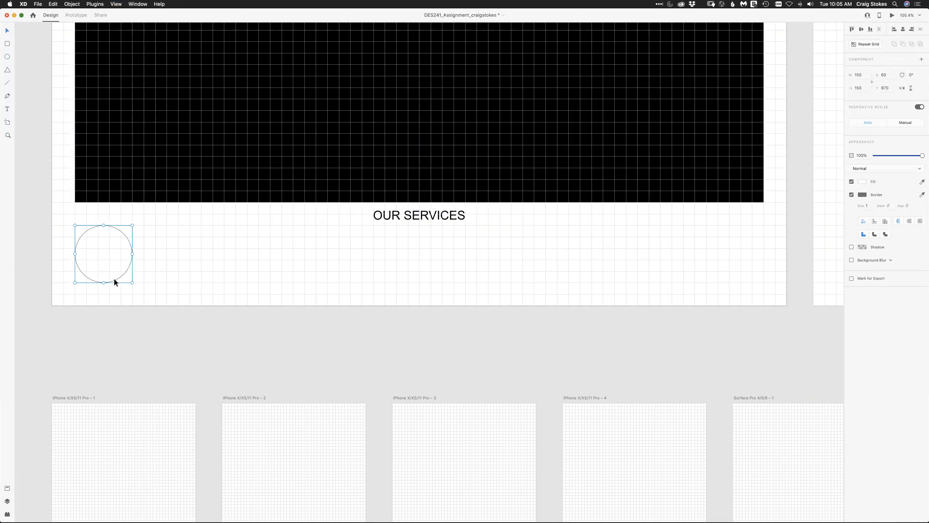
{"action": "left_click_drag", "start_coordinate": [119, 277], "coordinate": [153, 272]}
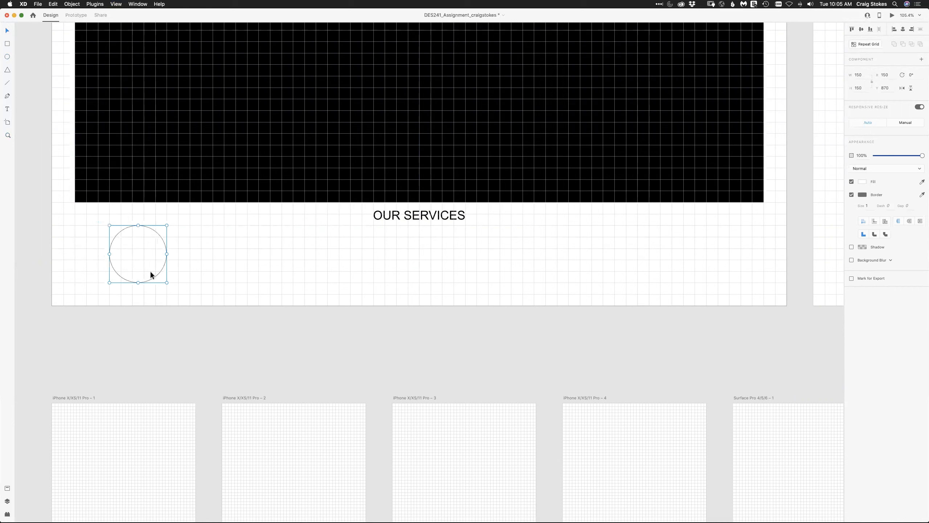
{"action": "left_click", "coordinate": [862, 182]}
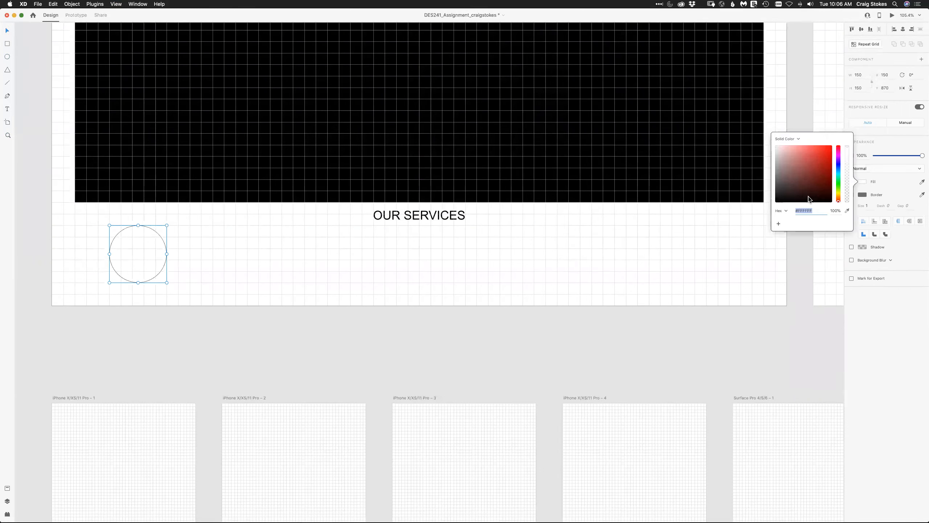
{"action": "left_click_drag", "start_coordinate": [806, 199], "coordinate": [773, 204]}
{"action": "left_click", "coordinate": [854, 193]}
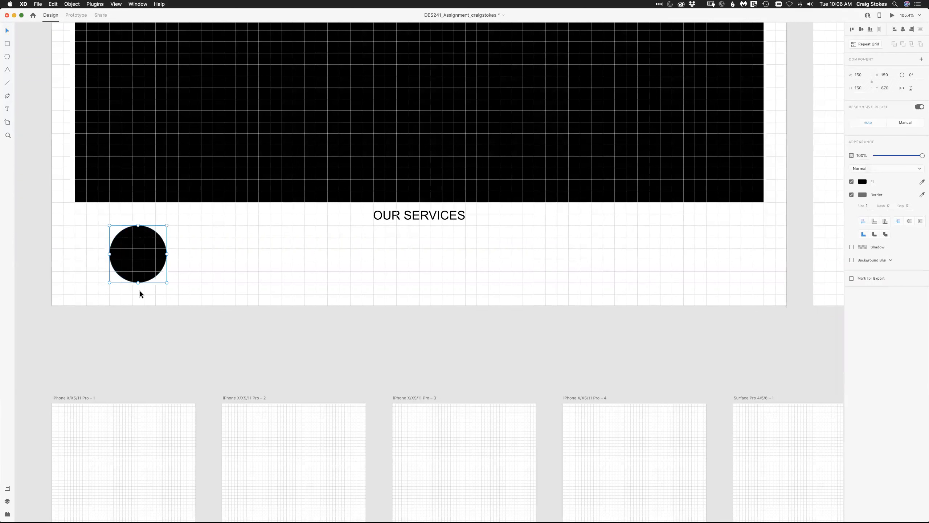
{"action": "left_click", "coordinate": [852, 194]}
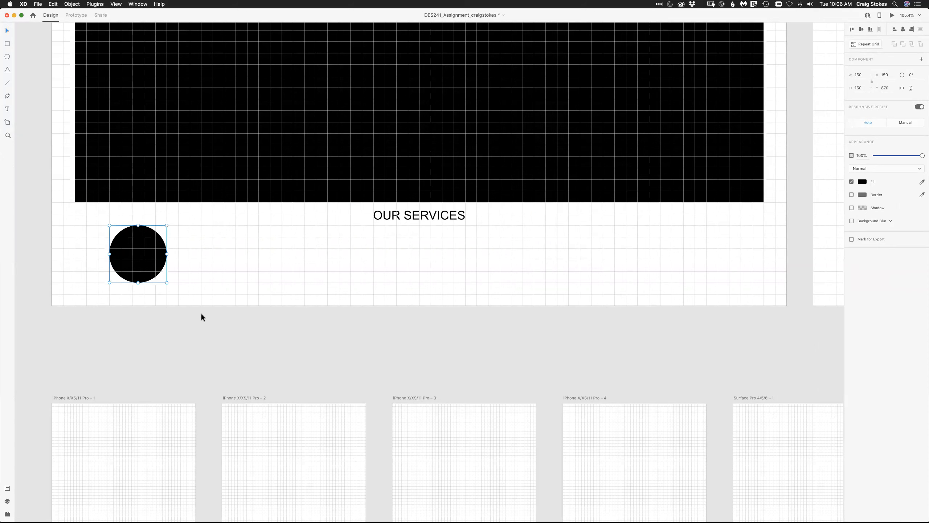
- Add the text DIGITAL RADIOLOGY in a text box about 330 × 48 to the right of the small circle
{"action": "mouse_move", "coordinate": [387, 516]}
{"action": "left_click", "coordinate": [7, 108]}
{"action": "left_click_drag", "start_coordinate": [178, 230], "coordinate": [307, 255]}
{"action": "type", "text": "DIG"}
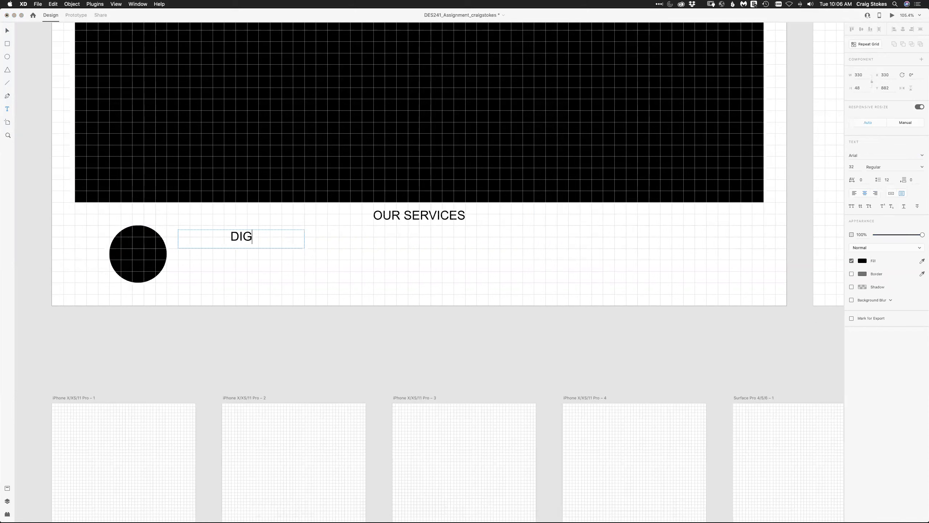
{"action": "type", "text": "ITAL RADIOLOGY"}
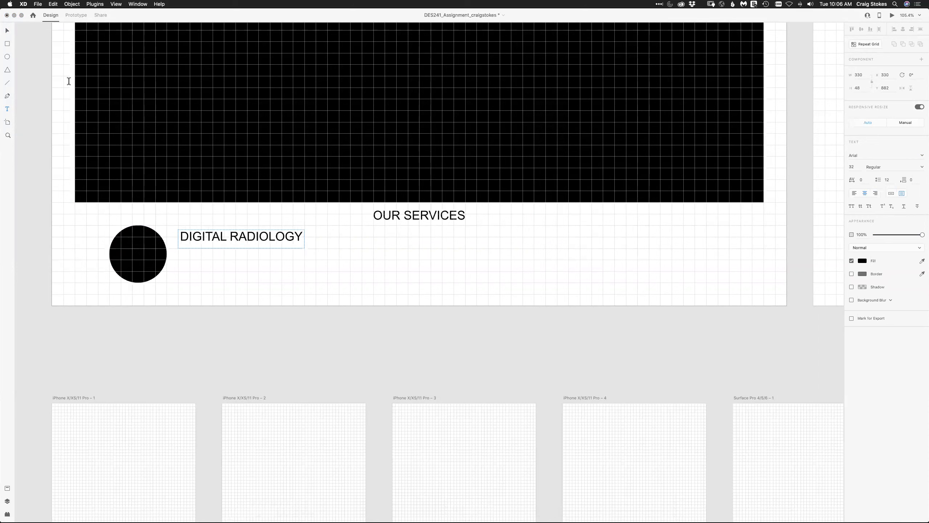
- Nudge the DIGITAL RADIOLOGY text box down to Y 887
{"action": "left_click_drag", "start_coordinate": [301, 234], "coordinate": [184, 236]}
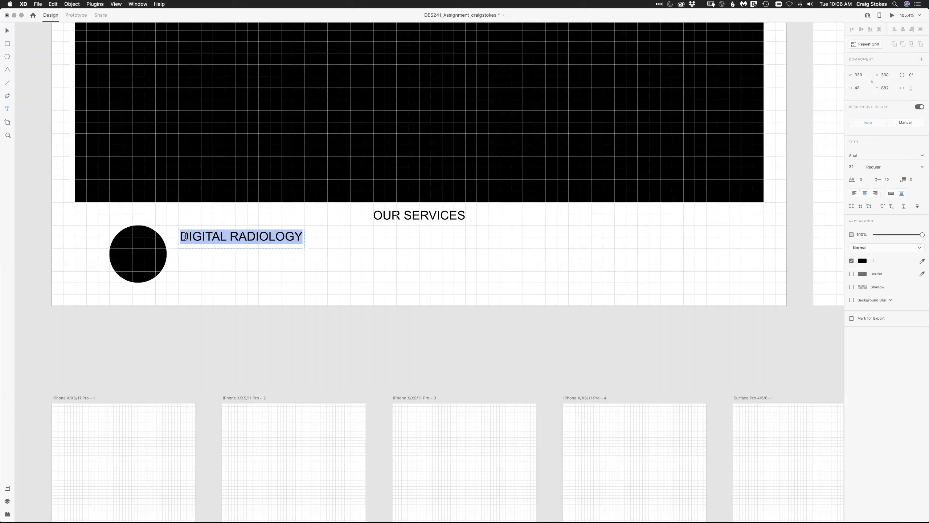
{"action": "left_click", "coordinate": [6, 32]}
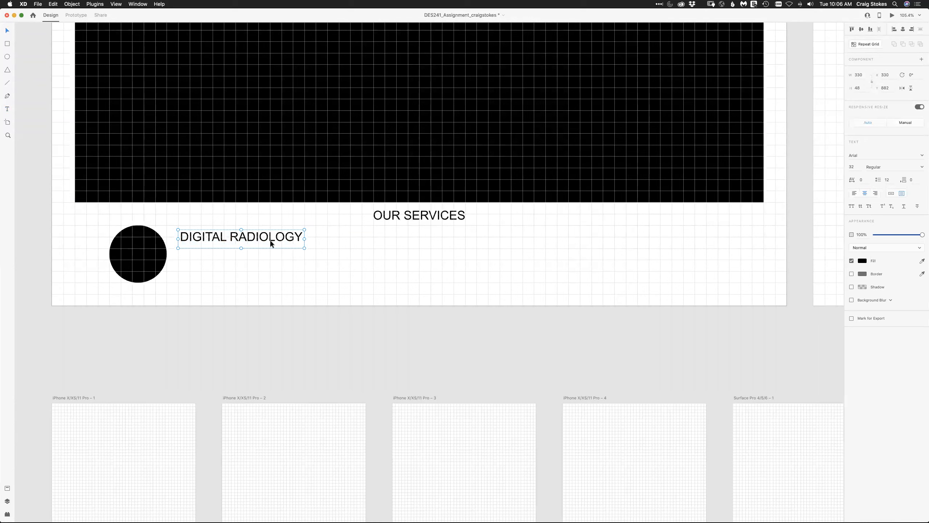
{"action": "key", "text": "Down"}
{"action": "key", "text": "Down"}
{"action": "key", "text": "Down"}
{"action": "key", "text": "Down"}
{"action": "key", "text": "Down"}
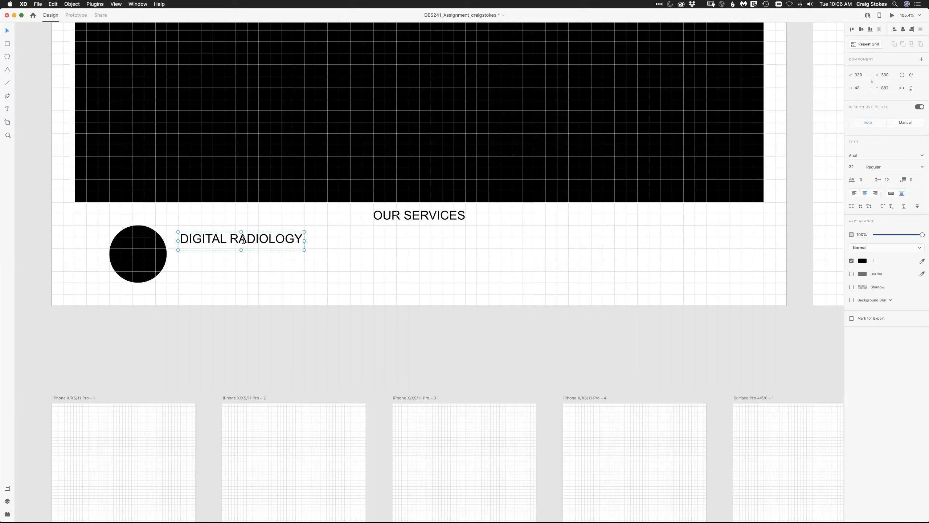
- Set the DIGITAL RADIOLOGY text to size 20, left-aligned, and shrink its box to about 210 × 27
{"action": "double_click", "coordinate": [244, 238]}
{"action": "left_click", "coordinate": [853, 166]}
{"action": "type", "text": "20"}
{"action": "key", "text": "Tab"}
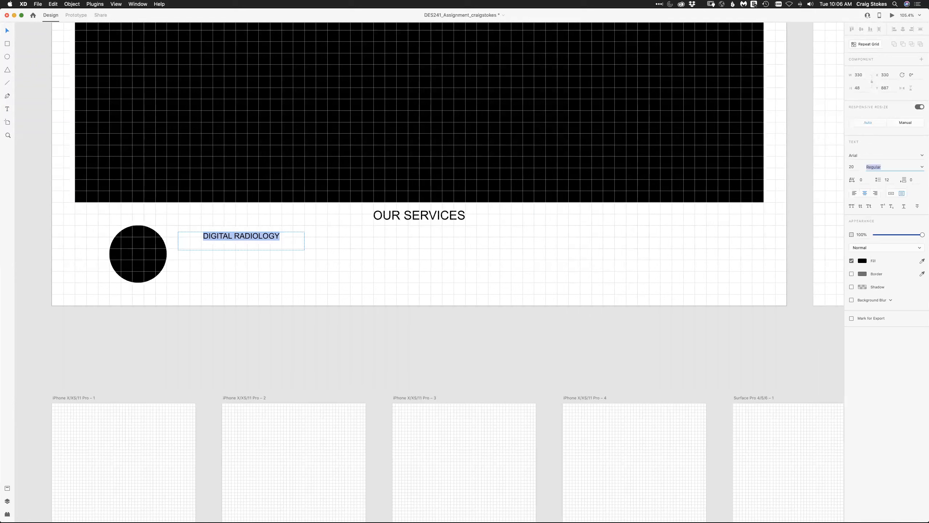
{"action": "left_click", "coordinate": [854, 193]}
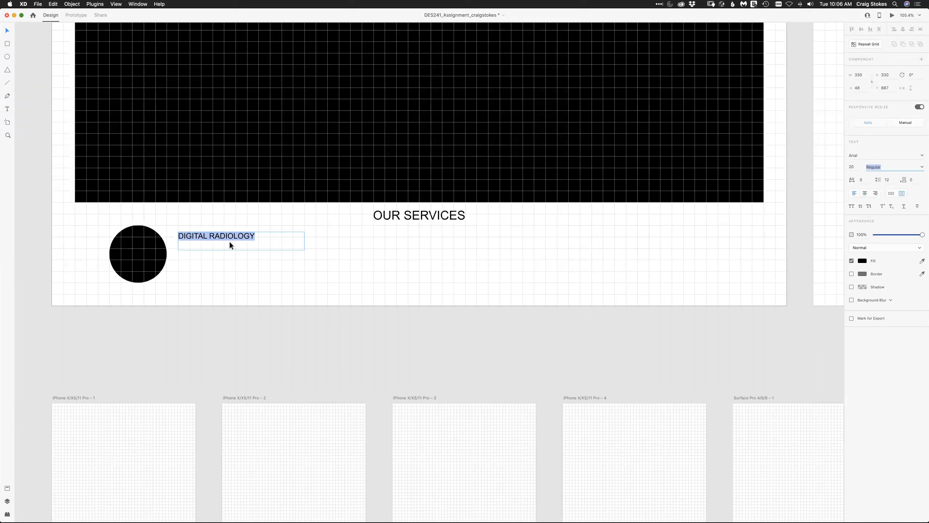
{"action": "key", "text": "Escape"}
{"action": "left_click_drag", "start_coordinate": [242, 249], "coordinate": [241, 242]}
{"action": "left_click_drag", "start_coordinate": [304, 236], "coordinate": [260, 232]}
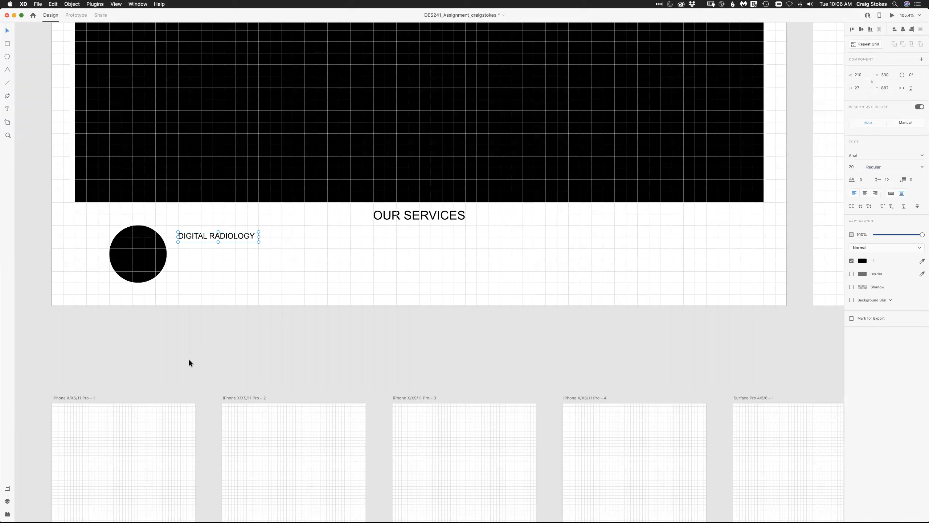
- Switch to the open Wires – Web wireframe kit document
{"action": "left_click", "coordinate": [138, 4]}
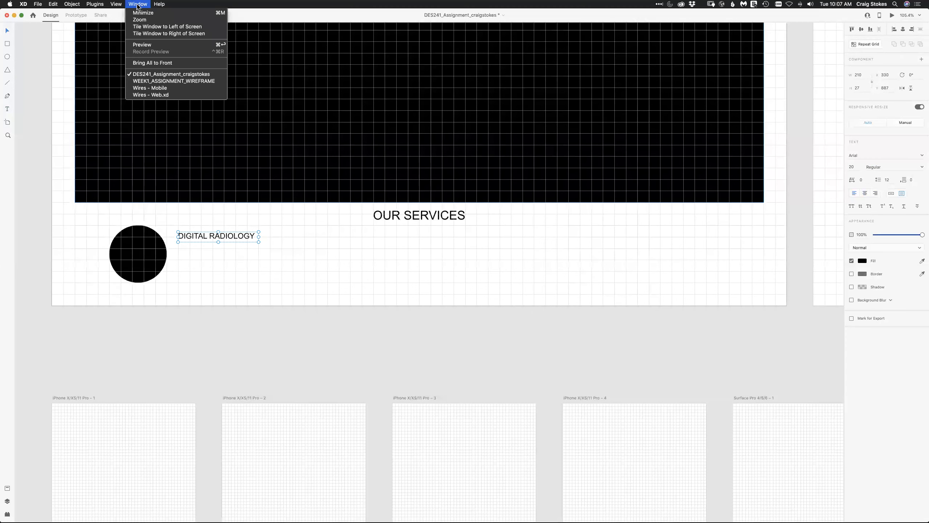
{"action": "left_click", "coordinate": [147, 89]}
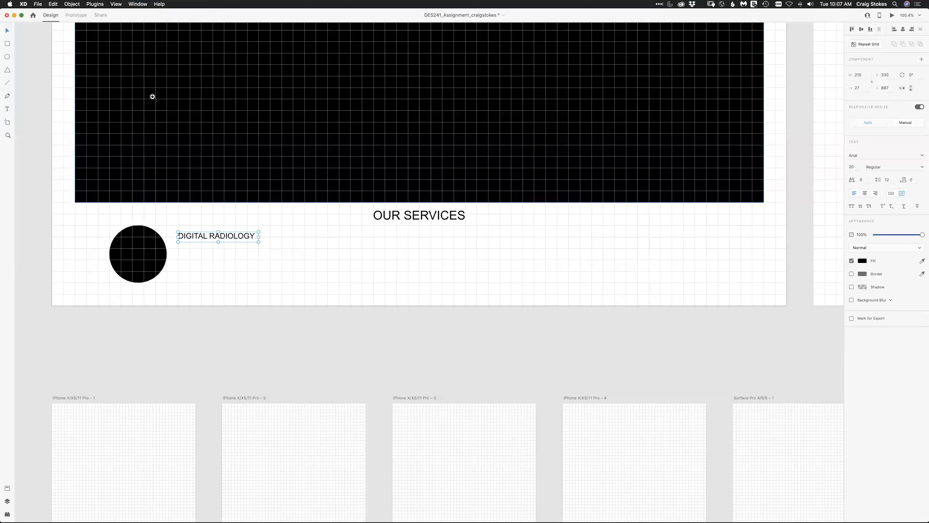
{"action": "left_click", "coordinate": [137, 4]}
{"action": "left_click", "coordinate": [144, 101]}
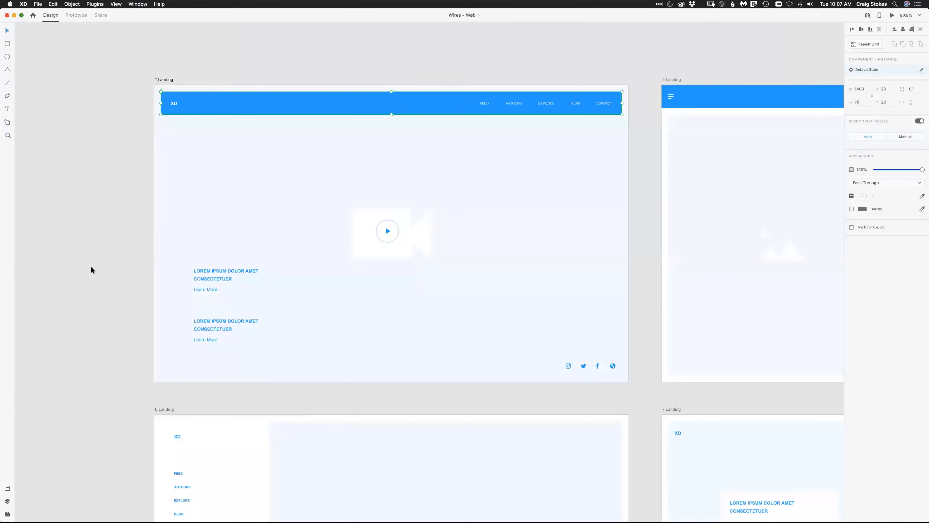
- Find the 7 Blog artboard in the wireframe kit and copy its lorem ipsum body paragraph
{"action": "key", "text": "cmd+0"}
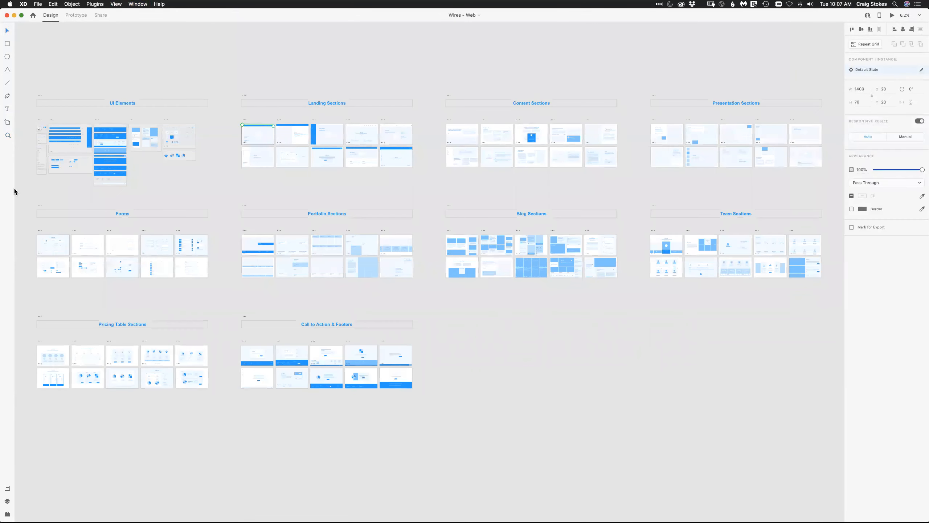
{"action": "left_click", "coordinate": [7, 135]}
{"action": "left_click_drag", "start_coordinate": [438, 229], "coordinate": [518, 297]}
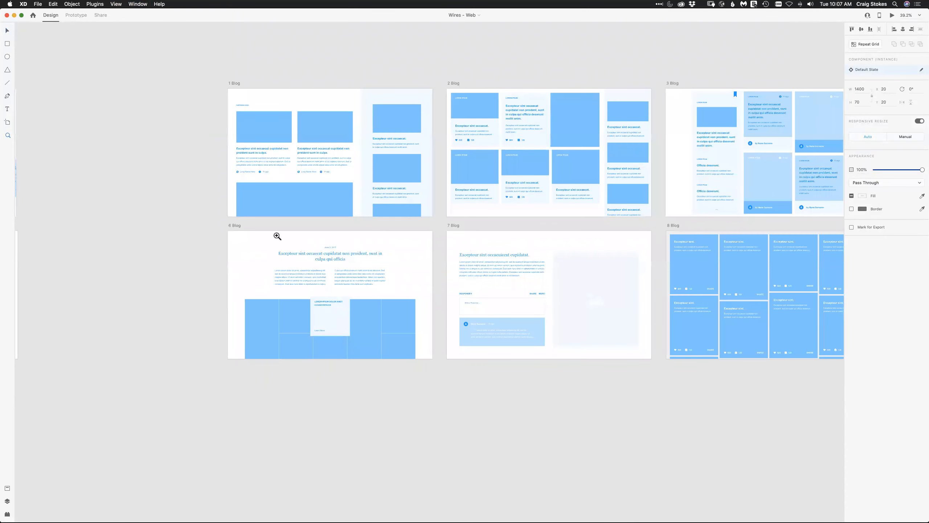
{"action": "left_click", "coordinate": [7, 30]}
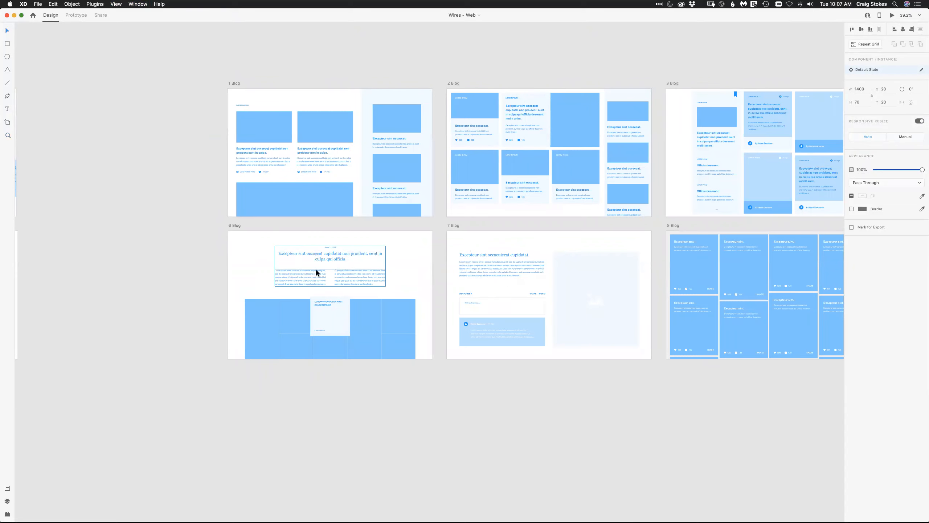
{"action": "left_click", "coordinate": [484, 271]}
{"action": "double_click", "coordinate": [504, 270]}
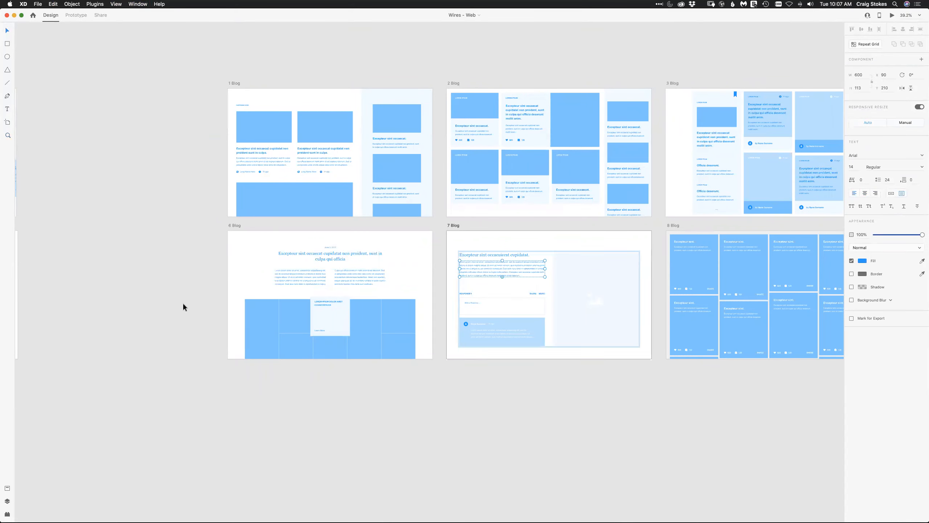
- Switch to the DES241 assignment document, paste the paragraph and place it below DIGITAL RADIOLOGY at X 330, Y 930
{"action": "left_click", "coordinate": [134, 5]}
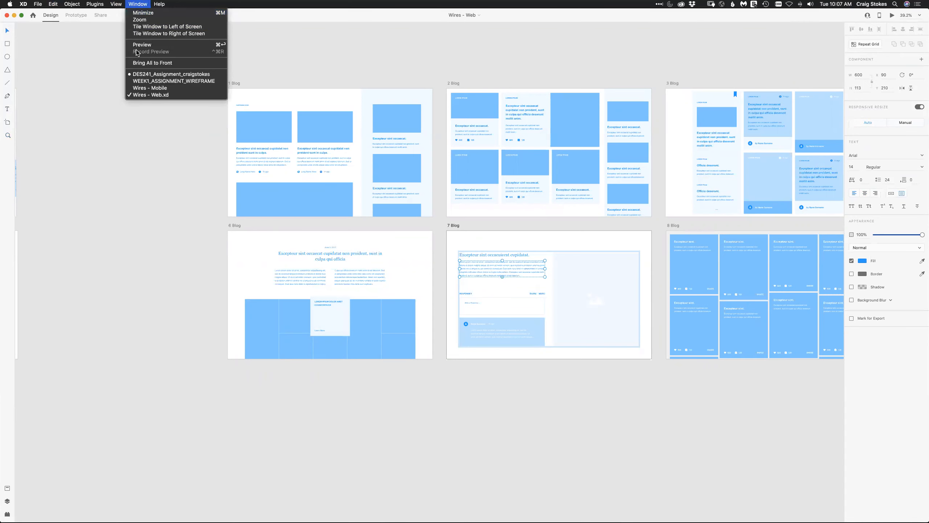
{"action": "left_click", "coordinate": [141, 74]}
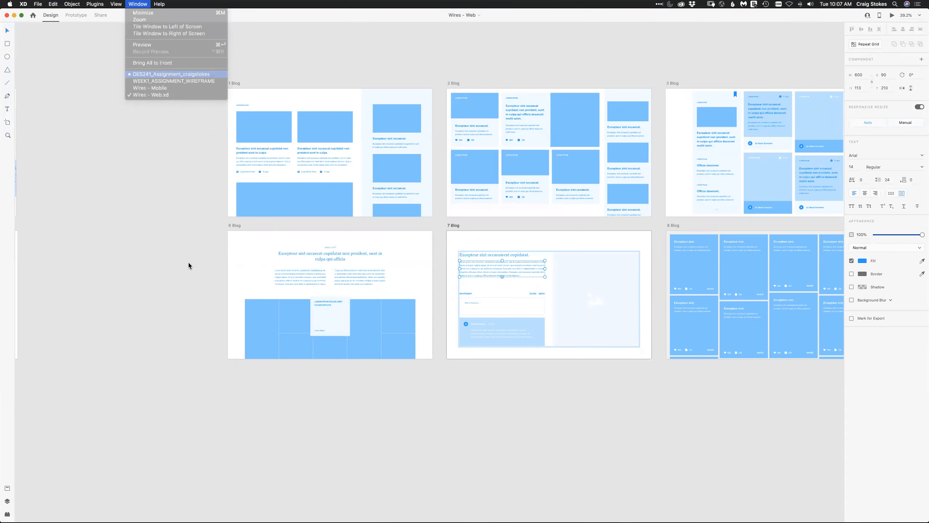
{"action": "type", "text": "Lorem ipsum dolor sit amet, consectetur adipisicing elit, sed do eiusmod tempor incididunt ut labore et dolore magna aliqua. Ut enim ad minim veniam, quis nostrud exercitation ullamco laboris nisi ut aliquip ex ea commodo consequat. Duis aute irure dolor in reprehenderit in voluptate velit esse cillum dolore eu fugiat nulla pariatur. Excepteur sint occaecat cupidatat non proident, sunt in culpa qui officia deserunt mollit anim id est laborum."}
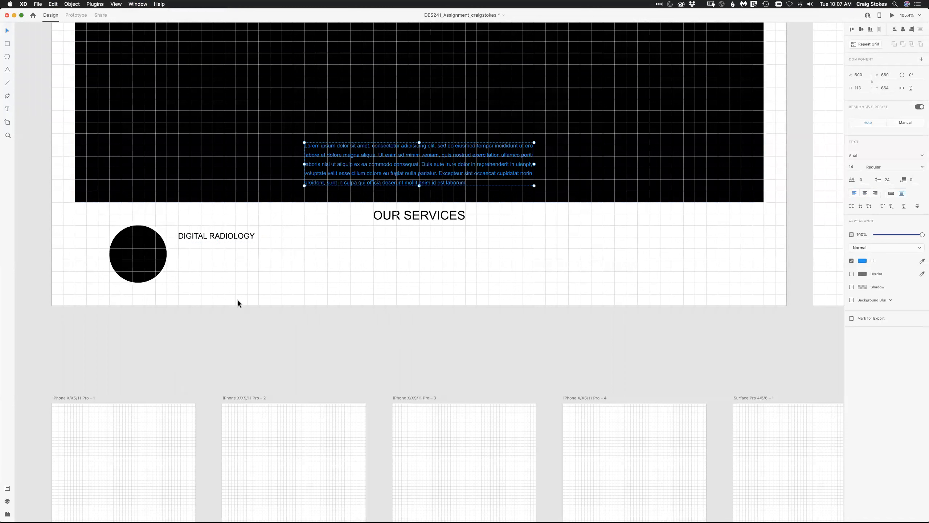
{"action": "left_click_drag", "start_coordinate": [336, 176], "coordinate": [210, 281]}
- Switch to Word to check the Our Services copy for First Choice Animal Clinic, and return to Adobe XD
{"action": "double_click", "coordinate": [303, 276]}
{"action": "key", "text": "super+a"}
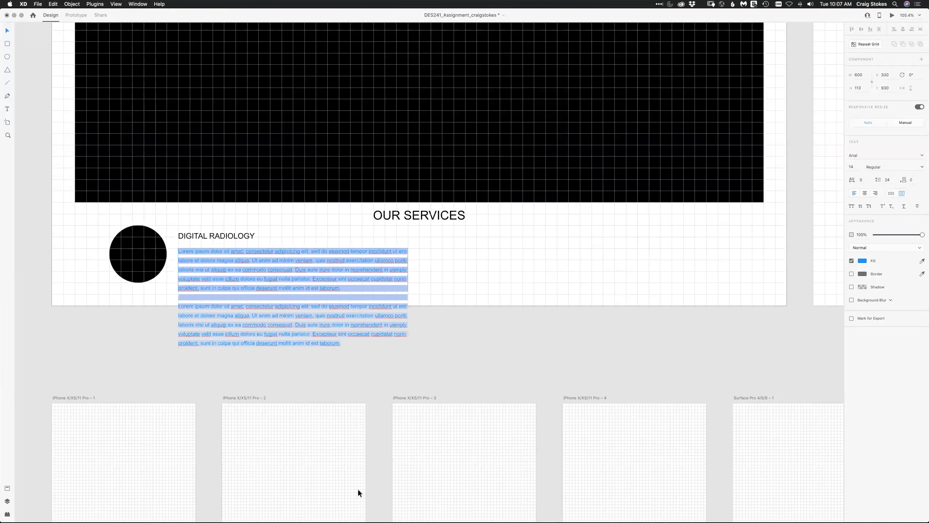
{"action": "mouse_move", "coordinate": [366, 517]}
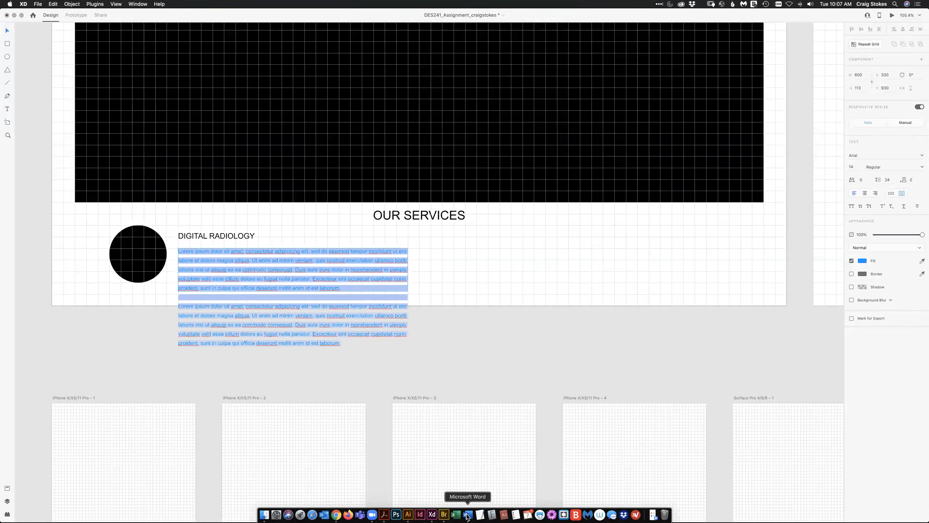
{"action": "left_click", "coordinate": [468, 514]}
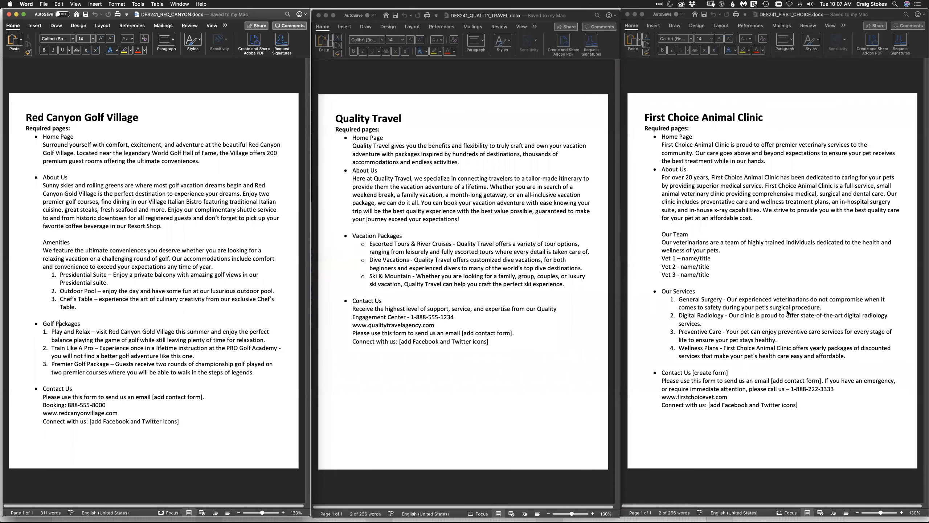
{"action": "mouse_move", "coordinate": [304, 520]}
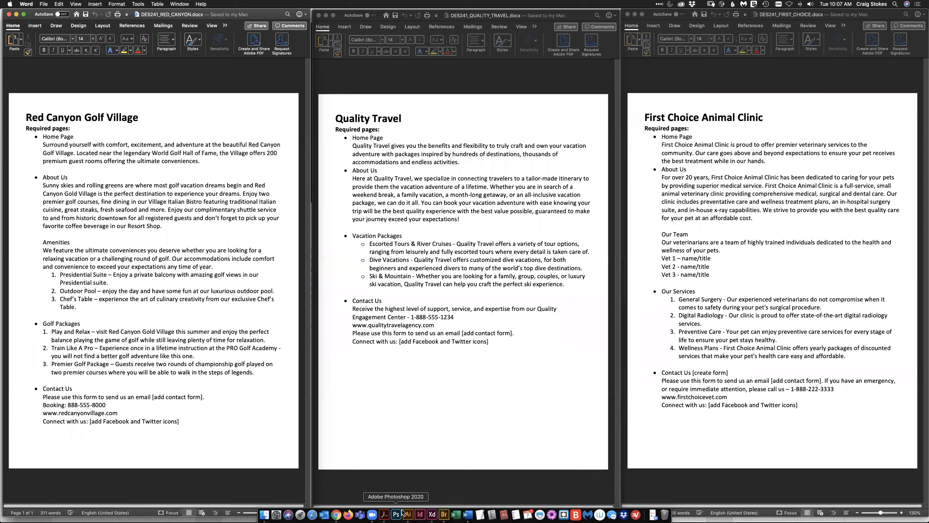
{"action": "left_click", "coordinate": [432, 514]}
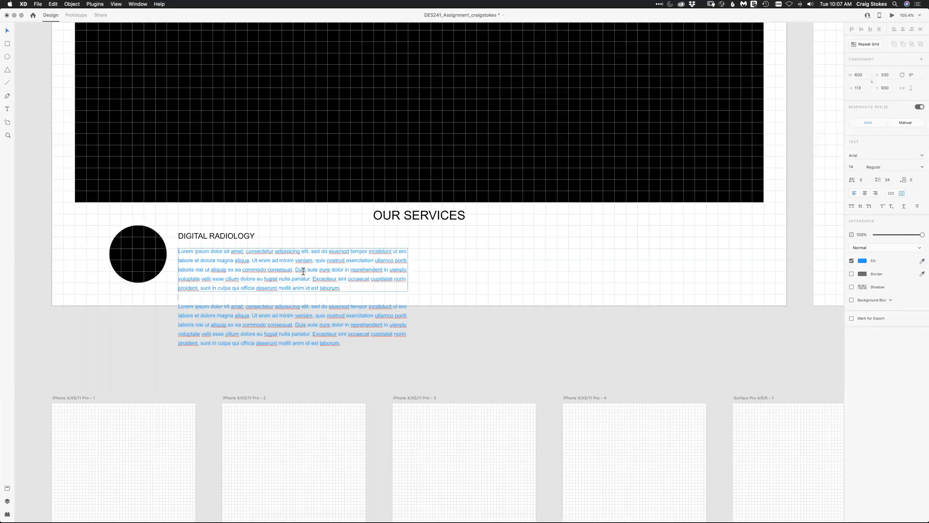
- Trim the pasted paragraph to its first sentence ending in "magna aliqua." and set its text fill to #000000
{"action": "left_click_drag", "start_coordinate": [253, 260], "coordinate": [347, 357]}
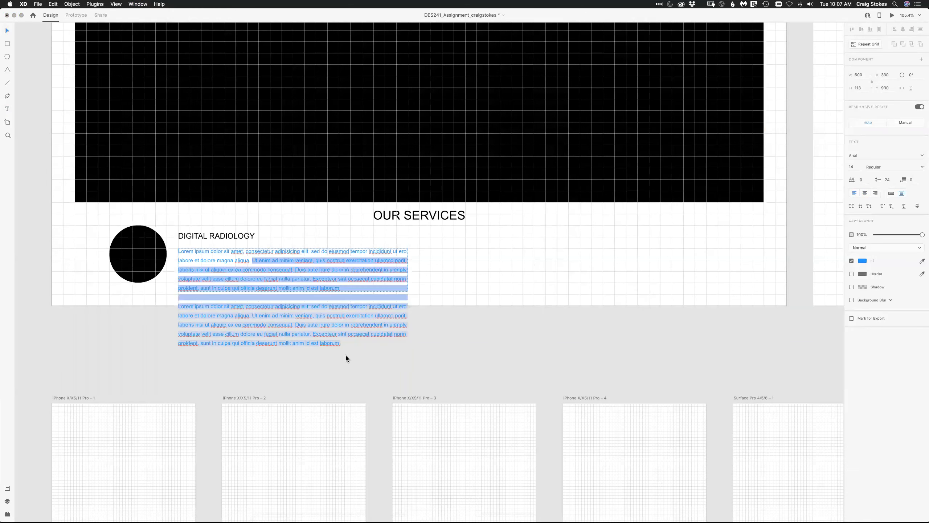
{"action": "key", "text": "BackSpace"}
{"action": "key", "text": "super+a"}
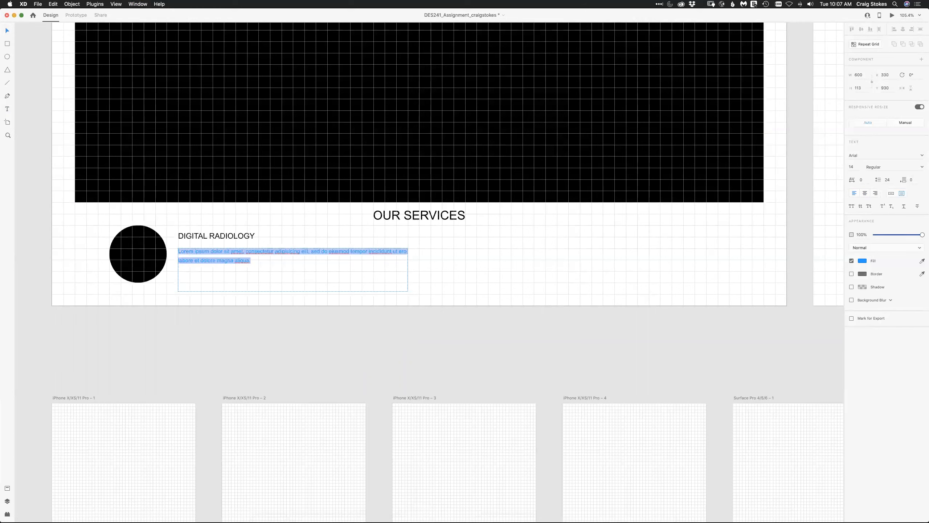
{"action": "left_click", "coordinate": [862, 260]}
{"action": "type", "text": "000000"}
{"action": "key", "text": "Return"}
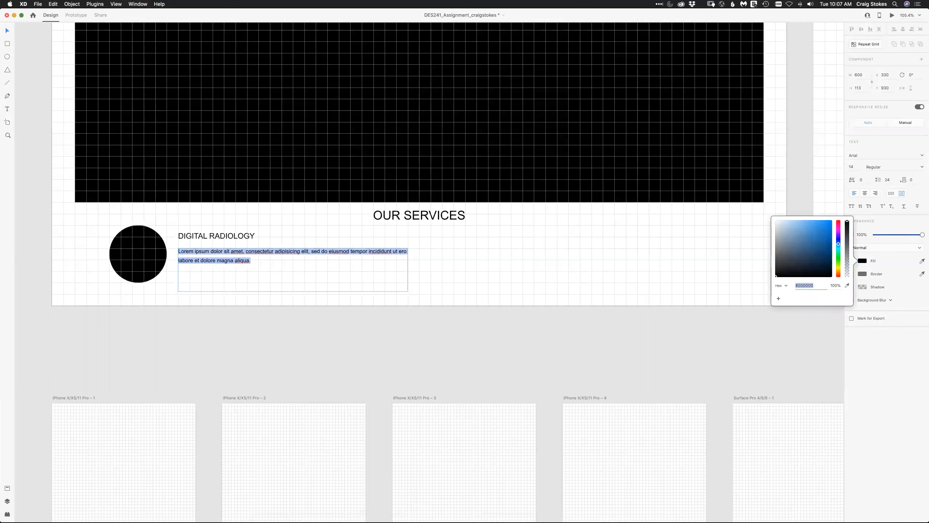
{"action": "key", "text": "Escape"}
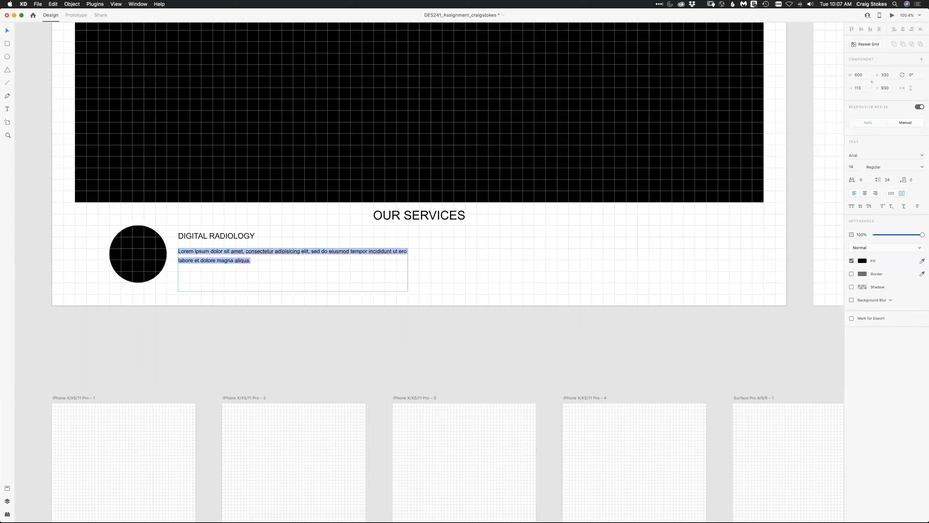
- Narrow the paragraph's text box to 270 wide and move it up to Y 918
{"action": "key", "text": "Escape"}
{"action": "left_click_drag", "start_coordinate": [408, 269], "coordinate": [282, 270]}
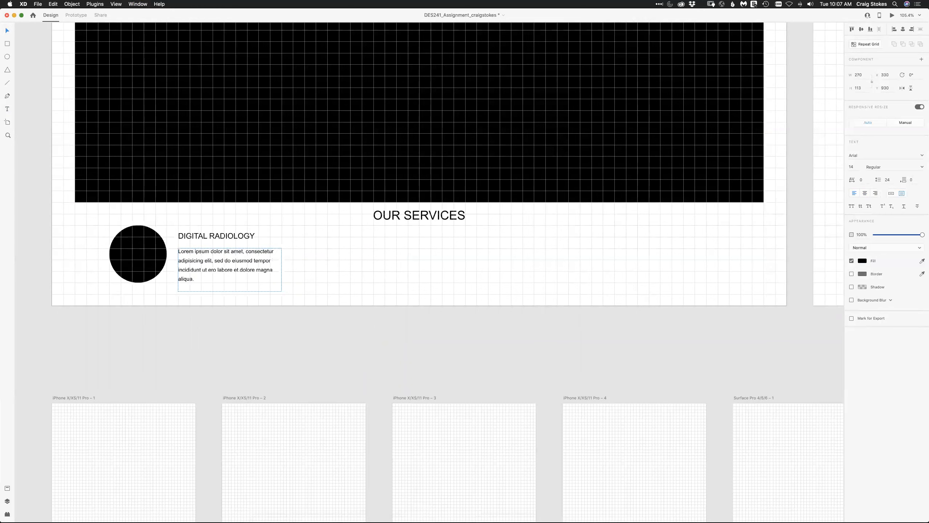
{"action": "left_click_drag", "start_coordinate": [219, 269], "coordinate": [219, 265]}
- Cut "dolore magna aliqua" so the paragraph ends with "labore et." and shorten its text box to fit the three lines
{"action": "key", "text": "Return"}
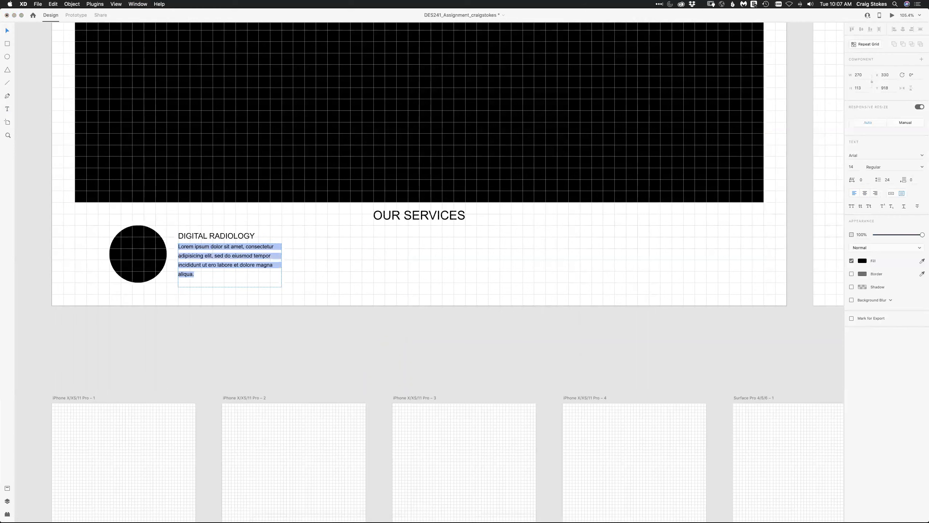
{"action": "left_click", "coordinate": [240, 265]}
{"action": "key", "text": "shift+Down"}
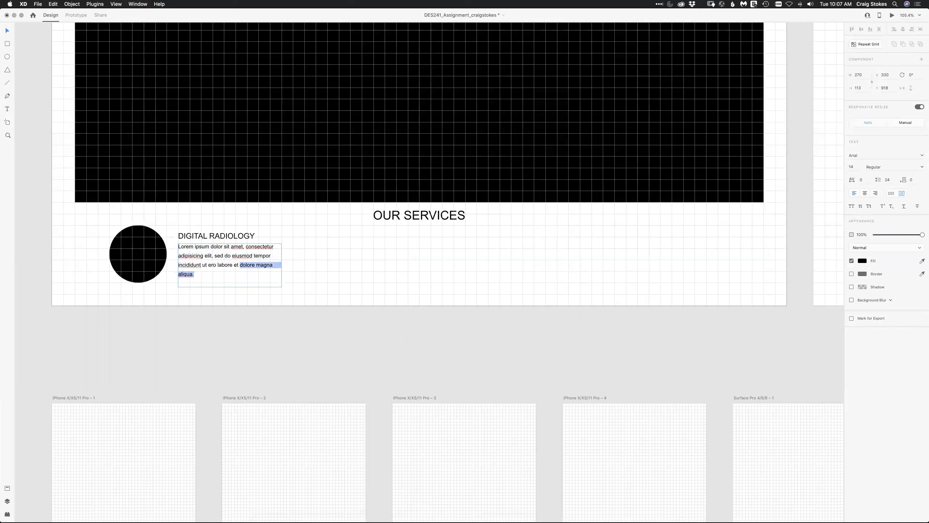
{"action": "key", "text": "BackSpace"}
{"action": "key", "text": "shift+alt+Left"}
{"action": "key", "text": "shift+alt+Left"}
{"action": "key", "text": "shift+alt+Left"}
{"action": "key", "text": "shift+alt+Left"}
{"action": "key", "text": "shift+alt+Left"}
{"action": "key", "text": "shift+alt+Left"}
{"action": "key", "text": "shift+alt+Left"}
{"action": "key", "text": "shift+alt+Left"}
{"action": "key", "text": "shift+alt+Left"}
{"action": "key", "text": "shift+alt+Left"}
{"action": "key", "text": "shift+alt+Left"}
{"action": "key", "text": "shift+alt+Left"}
{"action": "key", "text": "shift+alt+Left"}
{"action": "key", "text": "shift+alt+Left"}
{"action": "key", "text": "shift+alt+Left"}
{"action": "key", "text": "shift+alt+Left"}
{"action": "key", "text": "shift+alt+Left"}
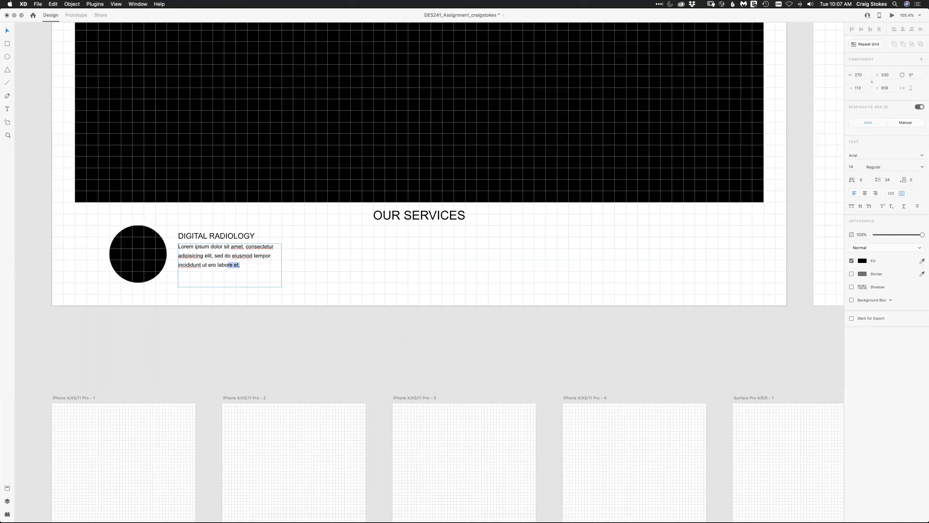
{"action": "key", "text": "Escape"}
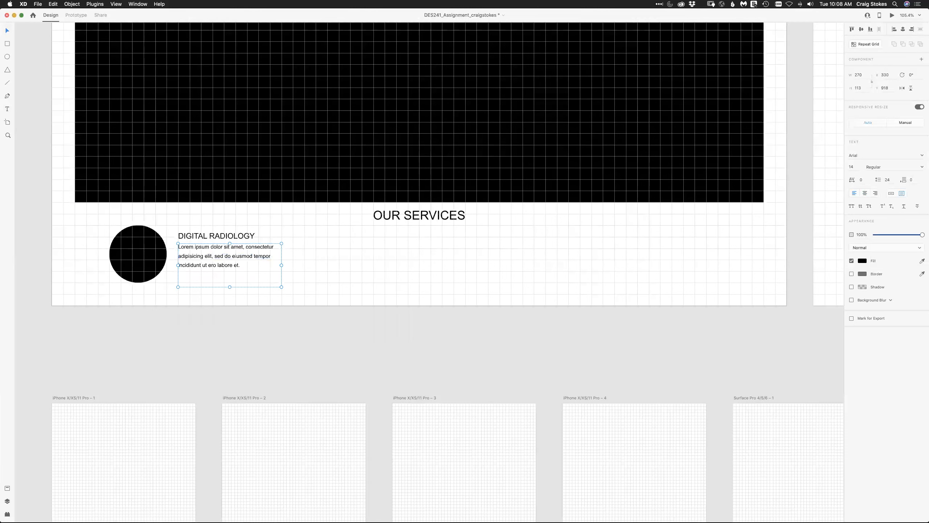
{"action": "left_click_drag", "start_coordinate": [229, 287], "coordinate": [230, 274]}
- Move the small circle, the DIGITAL RADIOLOGY heading and its paragraph together left to X 90
{"action": "left_click_drag", "start_coordinate": [97, 232], "coordinate": [205, 289]}
{"action": "key", "text": "shift+Left"}
{"action": "key", "text": "shift+Left"}
{"action": "key", "text": "shift+Left"}
{"action": "key", "text": "shift+Left"}
{"action": "key", "text": "shift+Left"}
{"action": "key", "text": "shift+Left"}
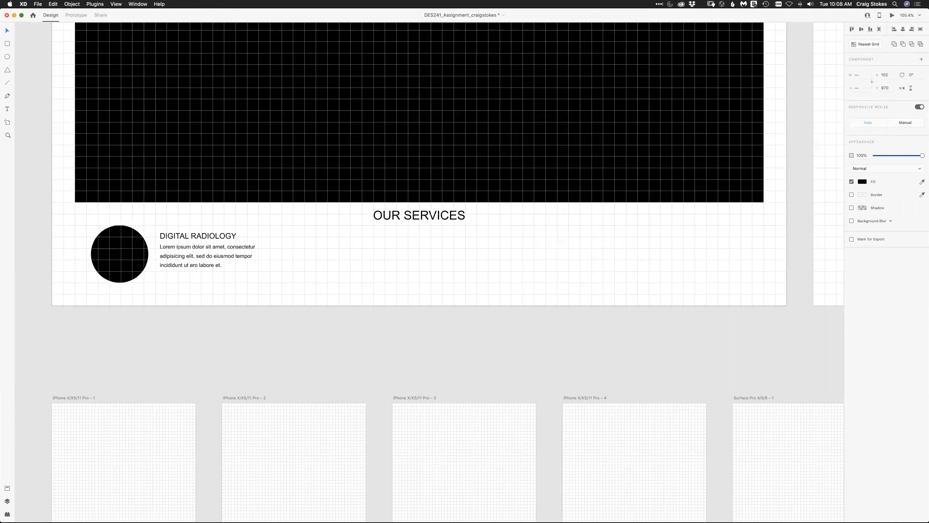
{"action": "key", "text": "Escape"}
- Group the circle, heading and paragraph, and extend the group as a repeat grid into four columns
{"action": "left_click_drag", "start_coordinate": [73, 222], "coordinate": [266, 290]}
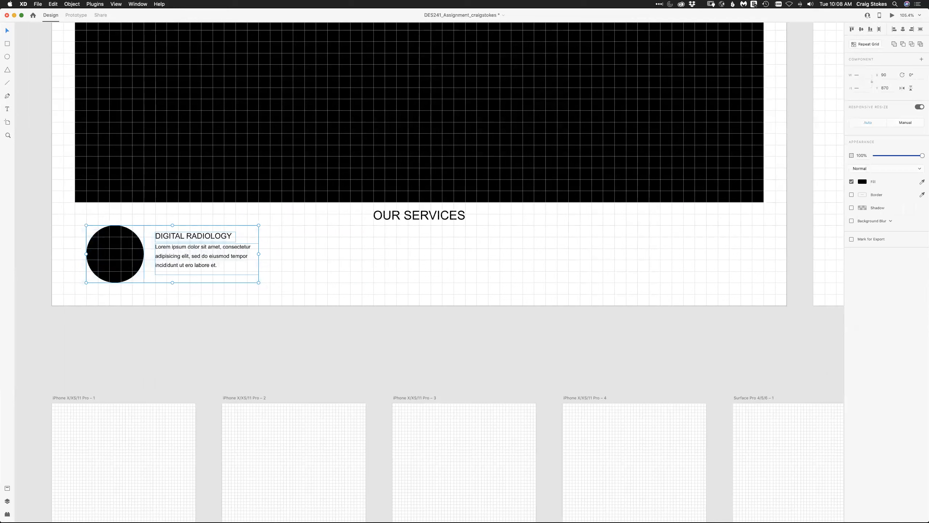
{"action": "key", "text": "super+g"}
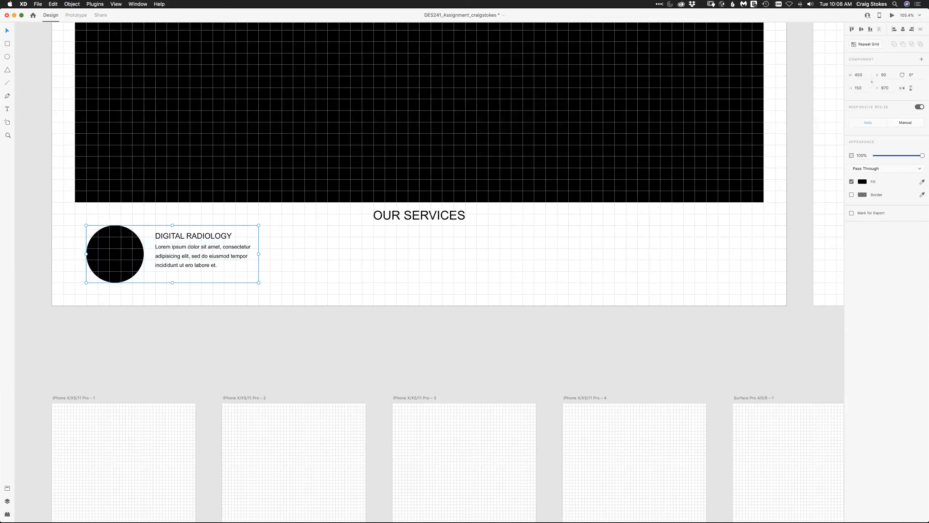
{"action": "key", "text": "super+r"}
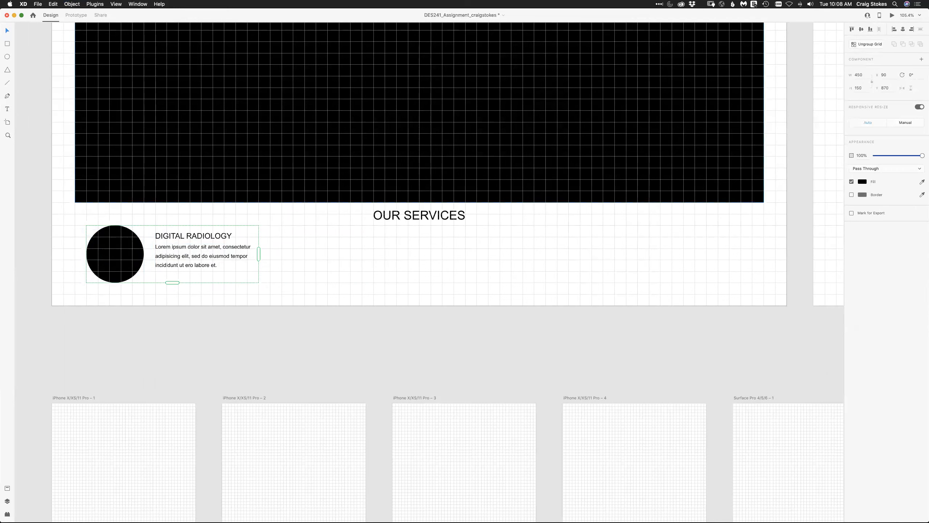
{"action": "left_click_drag", "start_coordinate": [259, 254], "coordinate": [798, 254]}
{"action": "key", "text": "Escape"}
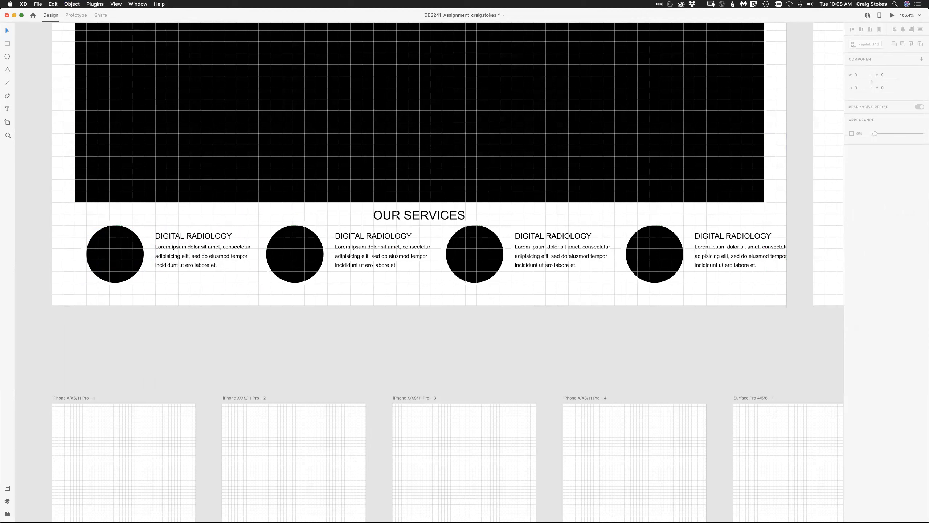
- Shift the four-column repeat grid left until its first circle lines up with the black hero placeholder's left edge
{"action": "left_click", "coordinate": [790, 256]}
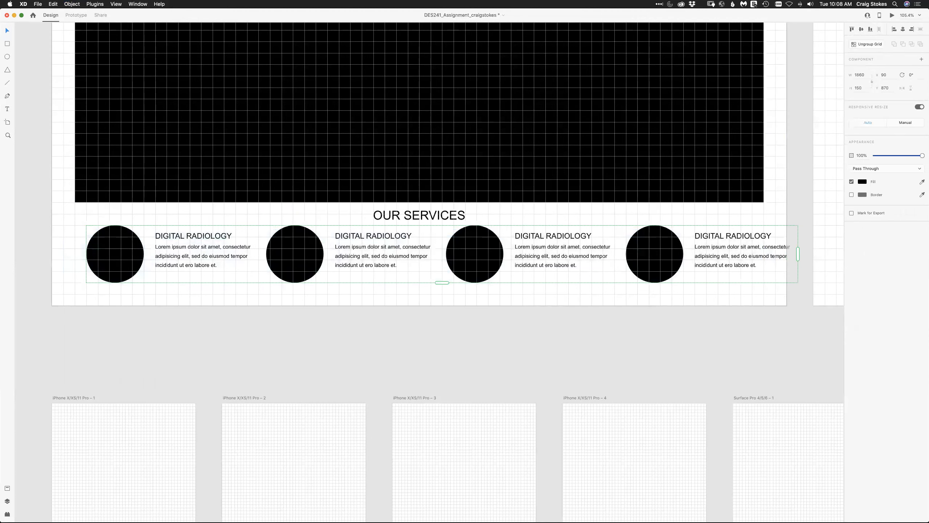
{"action": "key", "text": "shift+Left"}
{"action": "key", "text": "shift+Left"}
{"action": "key", "text": "shift+Left"}
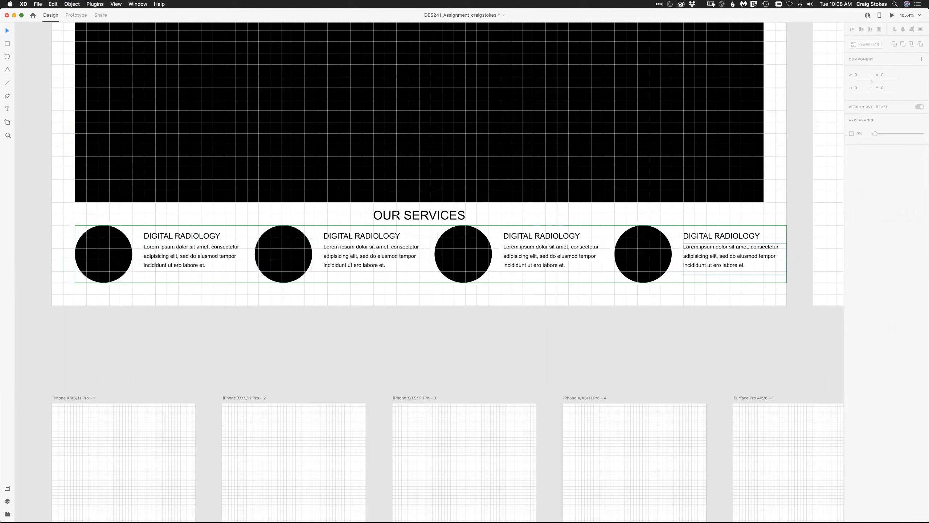
{"action": "key", "text": "Escape"}
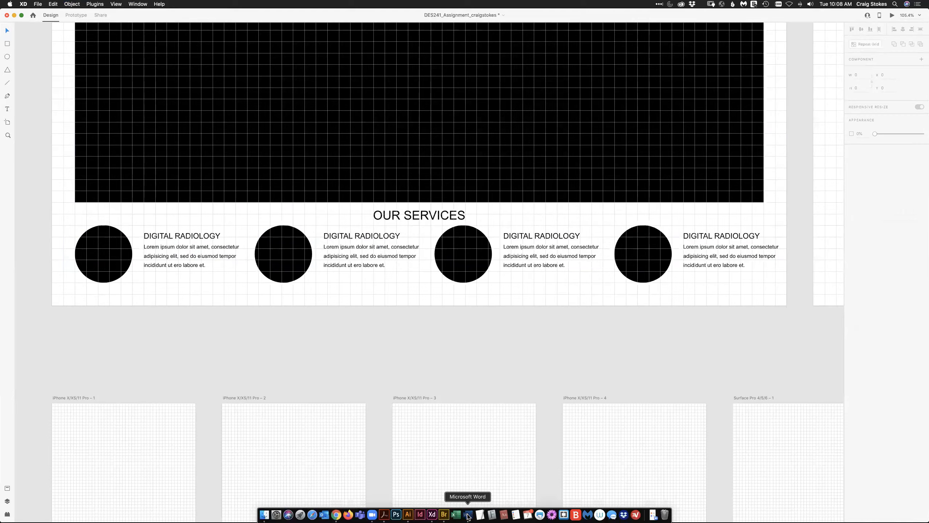
- Switch to Word to examine the clients' content documents again, and return to Adobe XD
{"action": "left_click", "coordinate": [468, 515]}
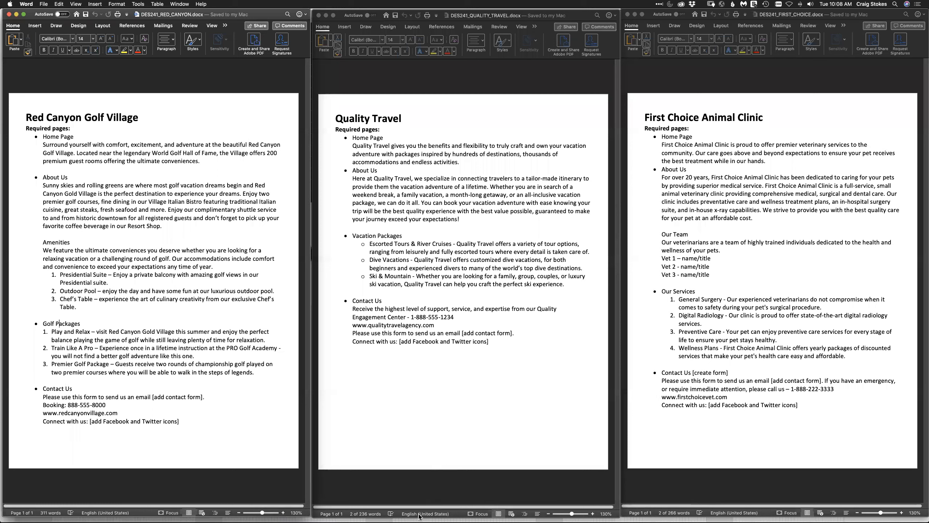
{"action": "mouse_move", "coordinate": [411, 517]}
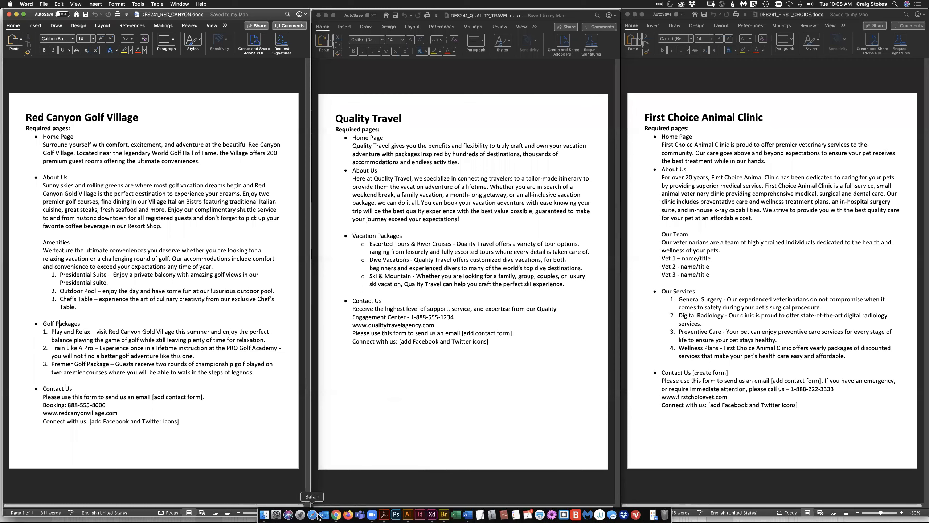
{"action": "left_click", "coordinate": [431, 515]}
- Replace the DIGITAL RADIOLOGY heading in the first service column with SERVICE 1
{"action": "double_click", "coordinate": [360, 237]}
{"action": "left_click", "coordinate": [186, 239]}
{"action": "double_click", "coordinate": [187, 237]}
{"action": "left_click", "coordinate": [193, 236]}
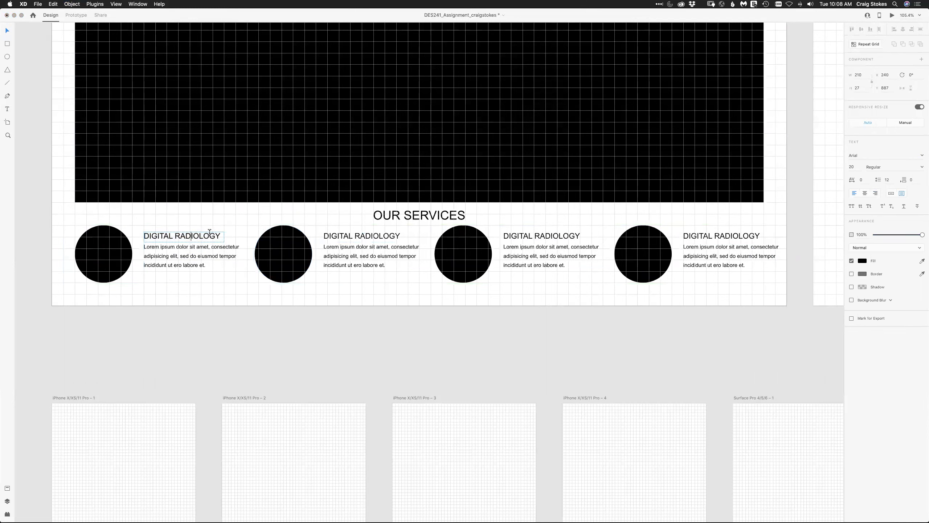
{"action": "left_click_drag", "start_coordinate": [218, 236], "coordinate": [153, 224]}
{"action": "type", "text": "ZERV"}
{"action": "type", "text": "ICE "}
{"action": "type", "text": "1"}
{"action": "type", "text": "S"}
- Replace the DIGITAL RADIOLOGY headings in the second, third and fourth service columns with SERVICE 2, SERVICE 3 and SERVICE 4
{"action": "left_click_drag", "start_coordinate": [184, 236], "coordinate": [144, 236]}
{"action": "key", "text": "super+c"}
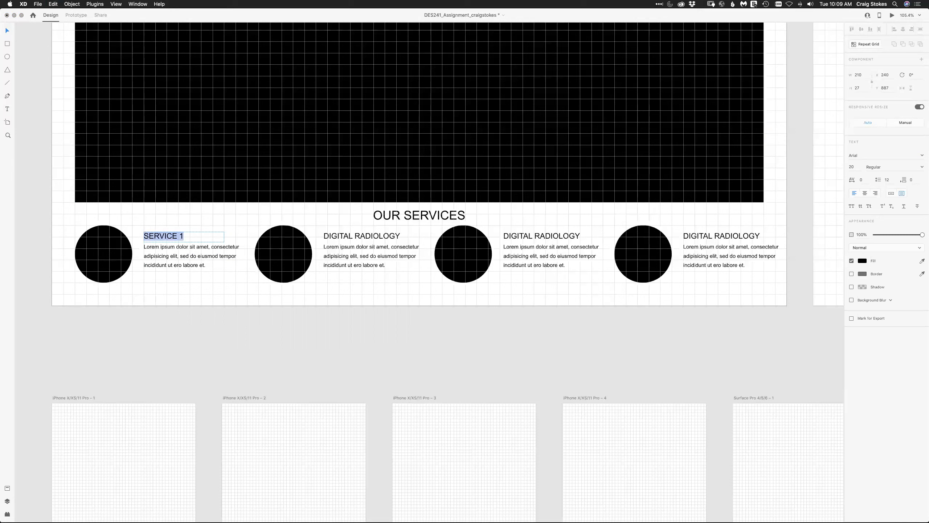
{"action": "key", "text": "Tab"}
{"action": "key", "text": "super+v"}
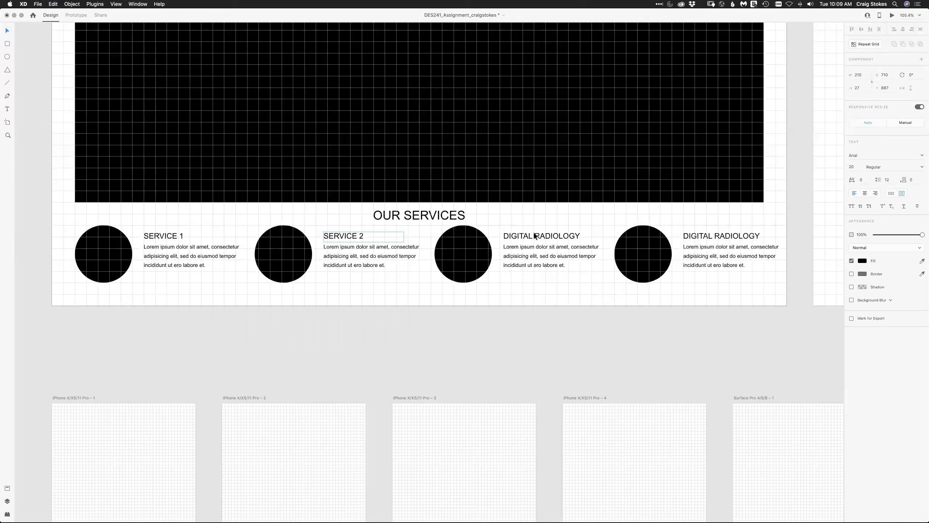
{"action": "key", "text": "Tab"}
{"action": "key", "text": "super+v"}
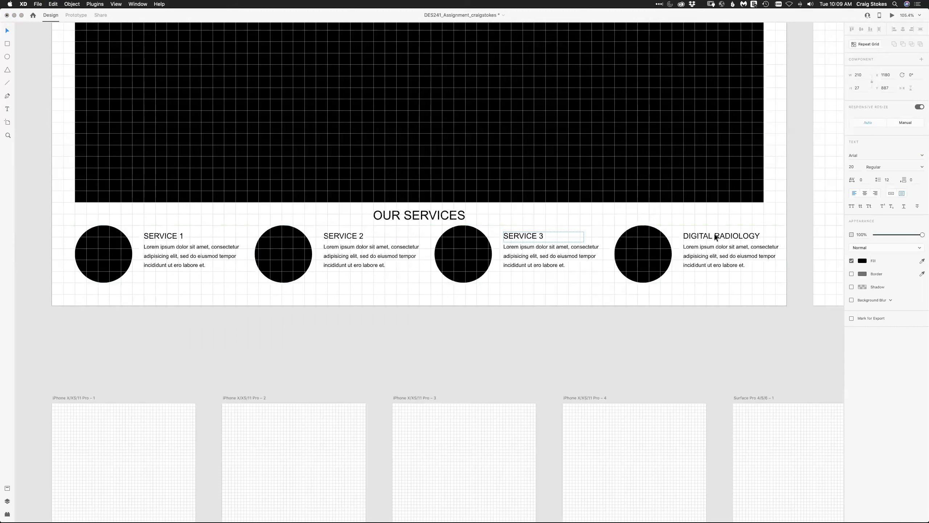
{"action": "key", "text": "Tab"}
{"action": "key", "text": "super+v"}
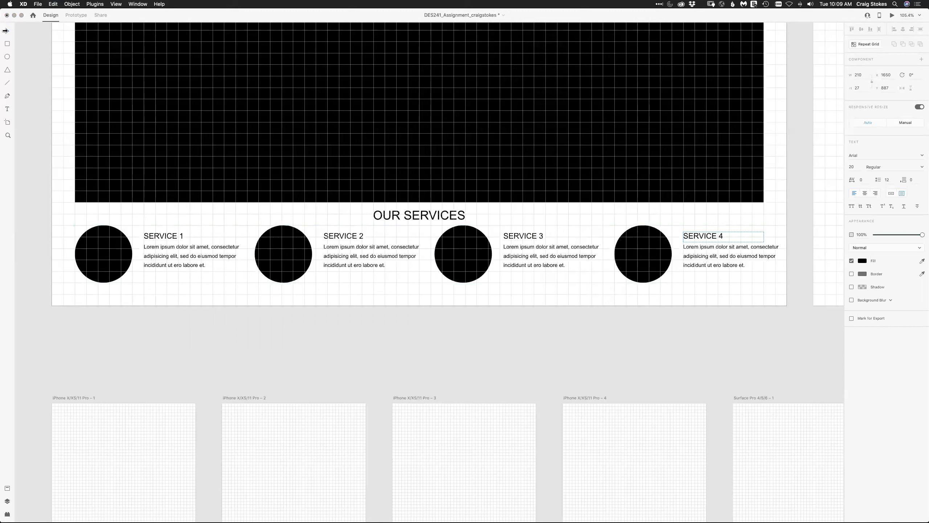
{"action": "left_click", "coordinate": [351, 332]}
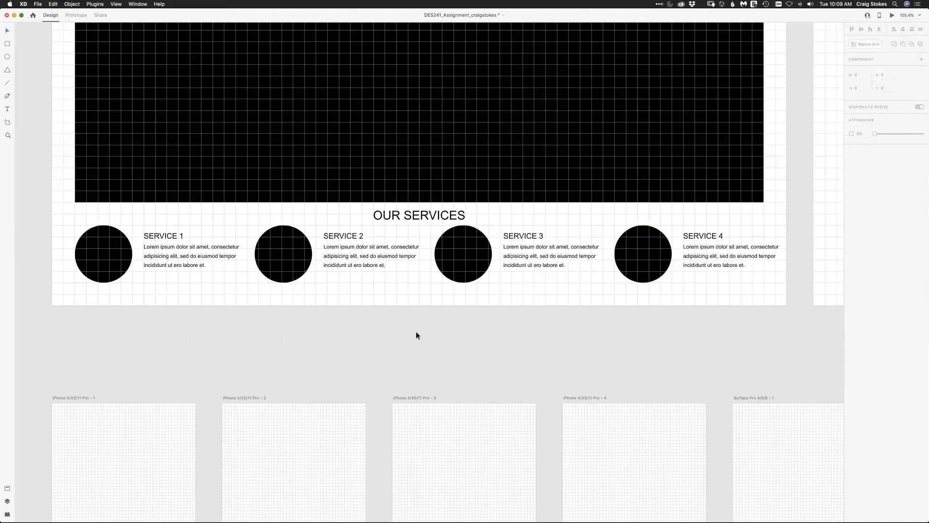
- Shorten the black hero placeholder on the Web 1920 – 1 artboard by raising its bottom edge one grid row
{"action": "key", "text": "super+0"}
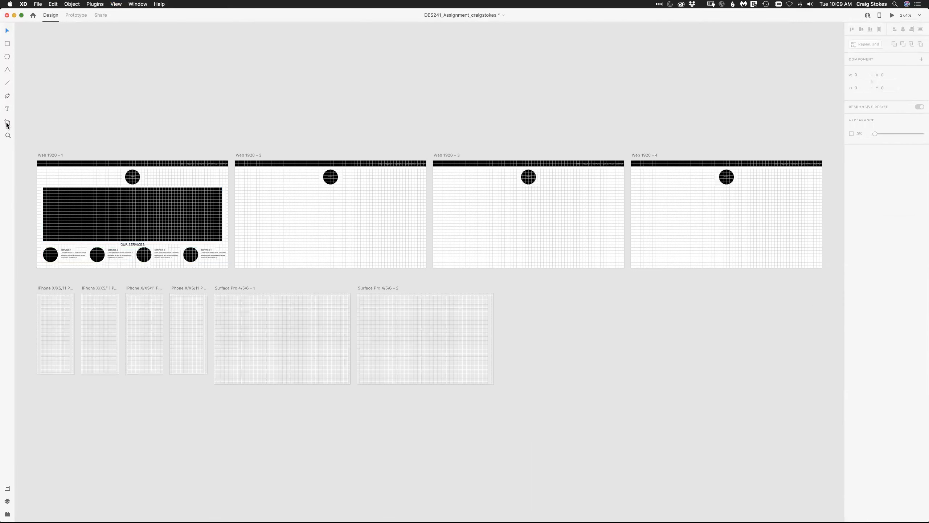
{"action": "left_click_drag", "start_coordinate": [28, 186], "coordinate": [247, 282]}
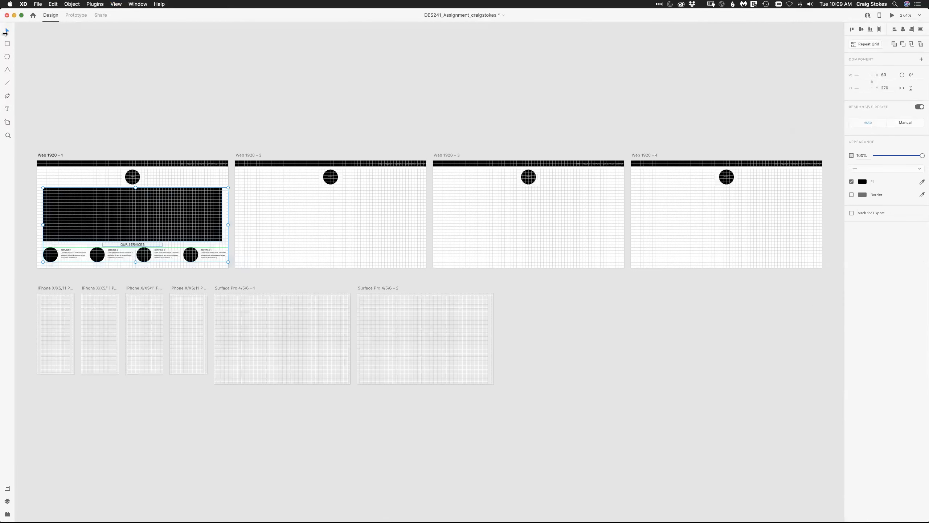
{"action": "left_click", "coordinate": [25, 151]}
{"action": "left_click", "coordinate": [7, 135]}
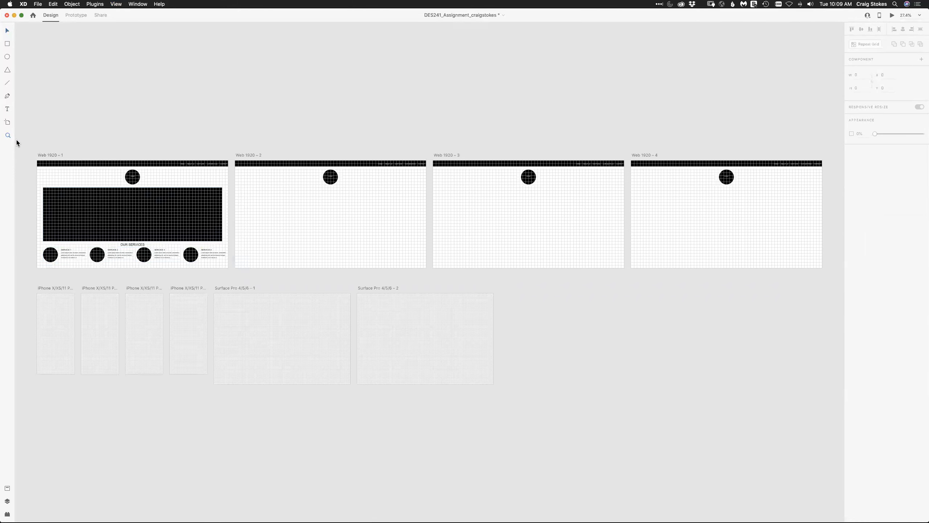
{"action": "left_click_drag", "start_coordinate": [25, 158], "coordinate": [238, 274]}
{"action": "left_click", "coordinate": [7, 30]}
{"action": "left_click", "coordinate": [416, 354]}
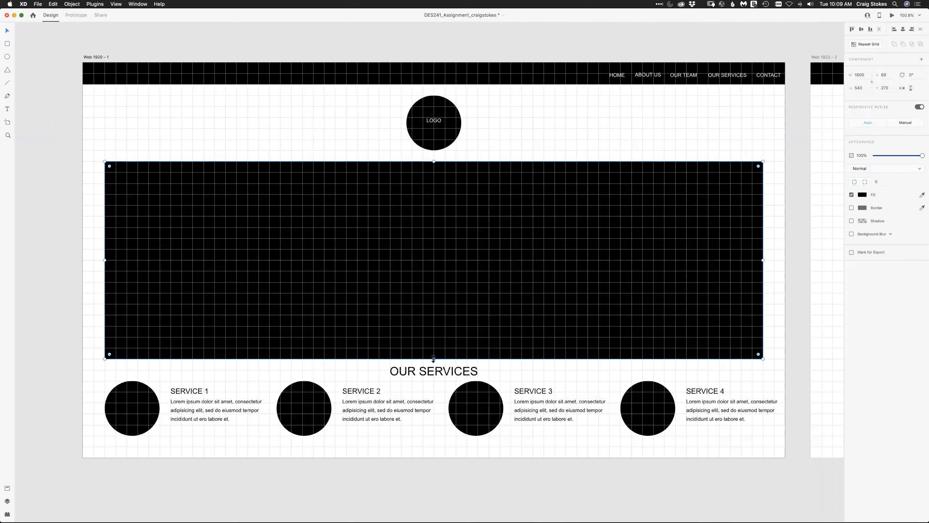
{"action": "left_click_drag", "start_coordinate": [434, 358], "coordinate": [434, 347]}
- Nudge the OUR SERVICES heading and the four-column service grid up together, closer to the hero placeholder
{"action": "left_click_drag", "start_coordinate": [81, 366], "coordinate": [692, 467]}
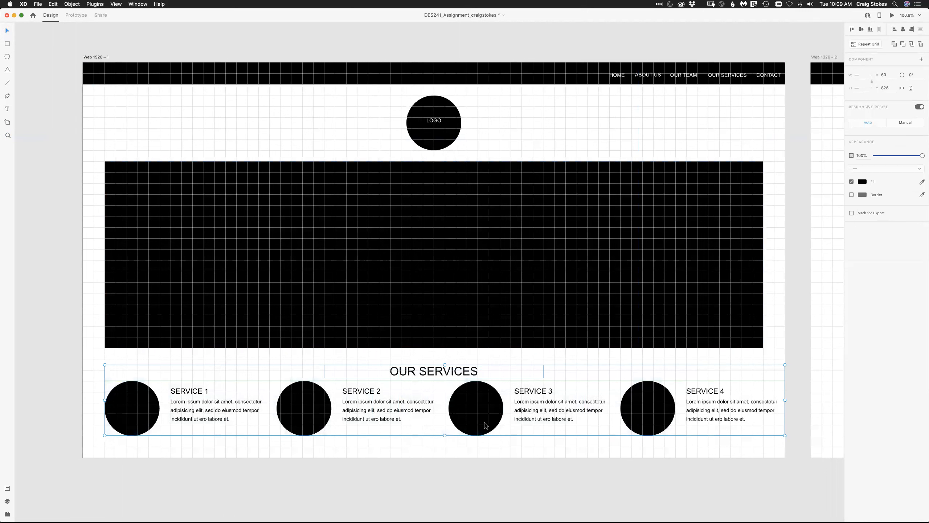
{"action": "key", "text": "Up"}
{"action": "key", "text": "Up"}
{"action": "key", "text": "Up"}
{"action": "key", "text": "Up"}
{"action": "key", "text": "Up"}
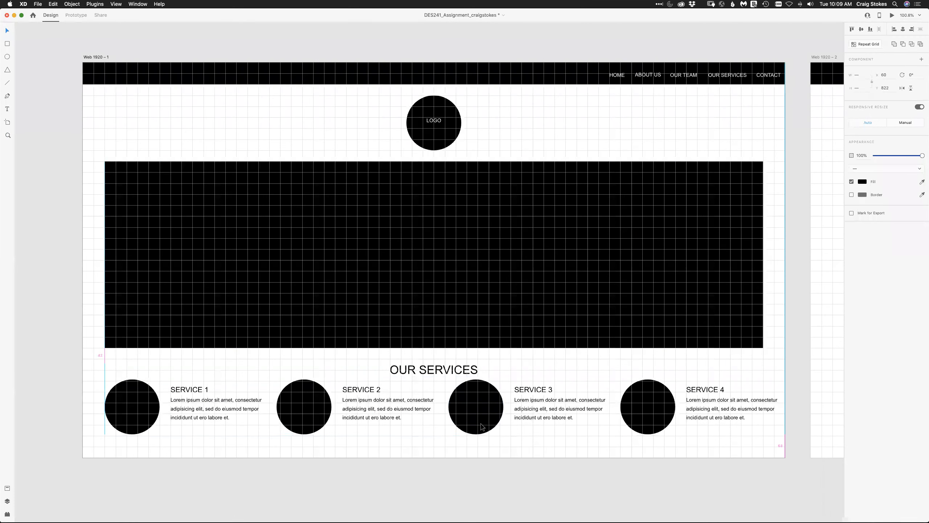
{"action": "key", "text": "Up"}
{"action": "key", "text": "Up"}
{"action": "key", "text": "Up"}
{"action": "key", "text": "Up"}
{"action": "key", "text": "Up"}
{"action": "key", "text": "Up"}
{"action": "key", "text": "Up"}
{"action": "key", "text": "Up"}
{"action": "key", "text": "Up"}
{"action": "key", "text": "Up"}
{"action": "key", "text": "Up"}
{"action": "key", "text": "Up"}
{"action": "key", "text": "Up"}
{"action": "key", "text": "Up"}
{"action": "key", "text": "Up"}
{"action": "key", "text": "Up"}
{"action": "key", "text": "Up"}
{"action": "left_click", "coordinate": [683, 38]}
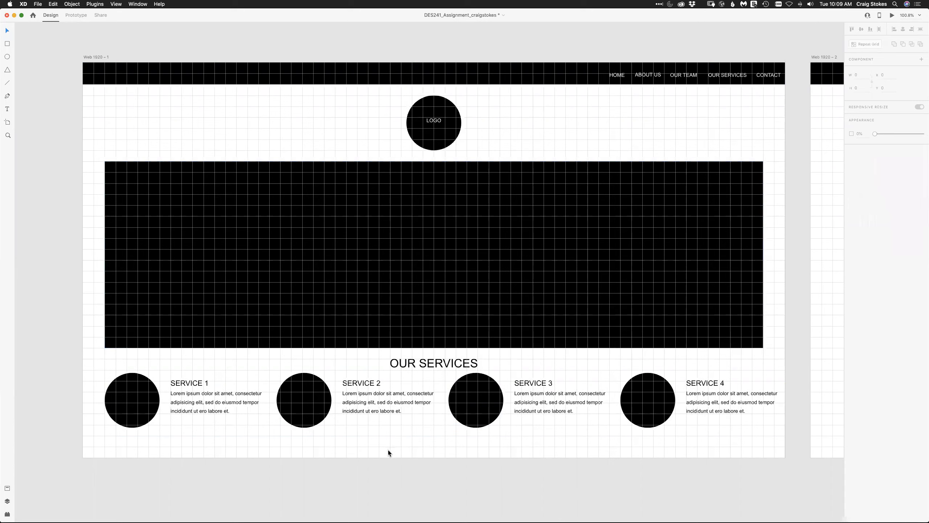
- Draw a button rectangle below the service columns, about 180 wide, and reduce its height to 30
{"action": "left_click", "coordinate": [7, 44]}
{"action": "mouse_move", "coordinate": [378, 435]}
{"action": "left_mouse_down"}
{"action": "mouse_move", "coordinate": [467, 447]}
{"action": "mouse_move", "coordinate": [445, 450]}
{"action": "left_mouse_up"}
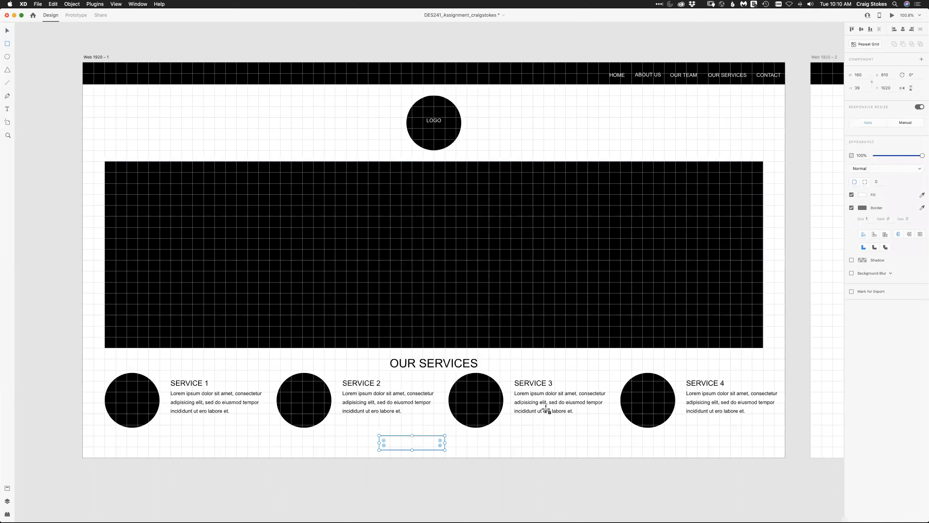
{"action": "left_click", "coordinate": [8, 31]}
{"action": "left_click_drag", "start_coordinate": [413, 448], "coordinate": [413, 446]}
- Give the button rectangle a black fill without a border and set its corner radius to 9
{"action": "left_click", "coordinate": [863, 194]}
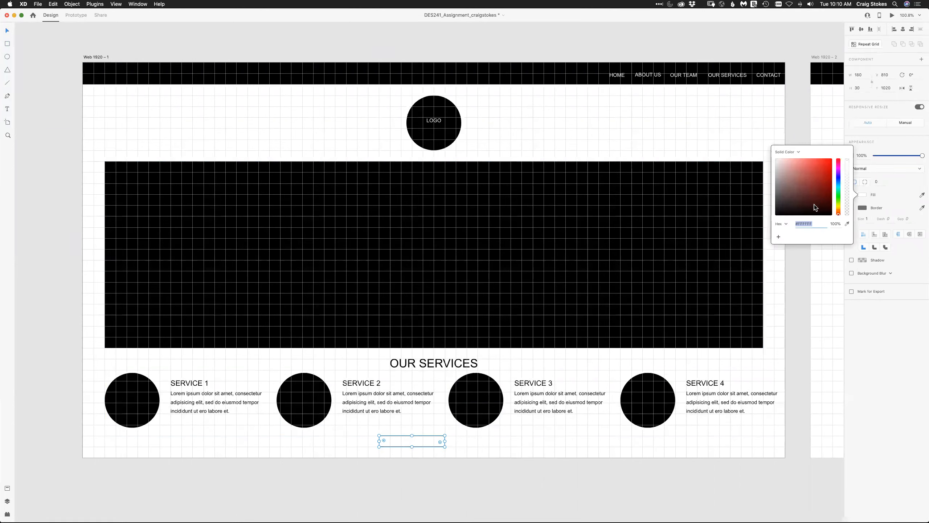
{"action": "left_click_drag", "start_coordinate": [814, 205], "coordinate": [772, 219]}
{"action": "left_click", "coordinate": [886, 200]}
{"action": "left_click", "coordinate": [852, 208]}
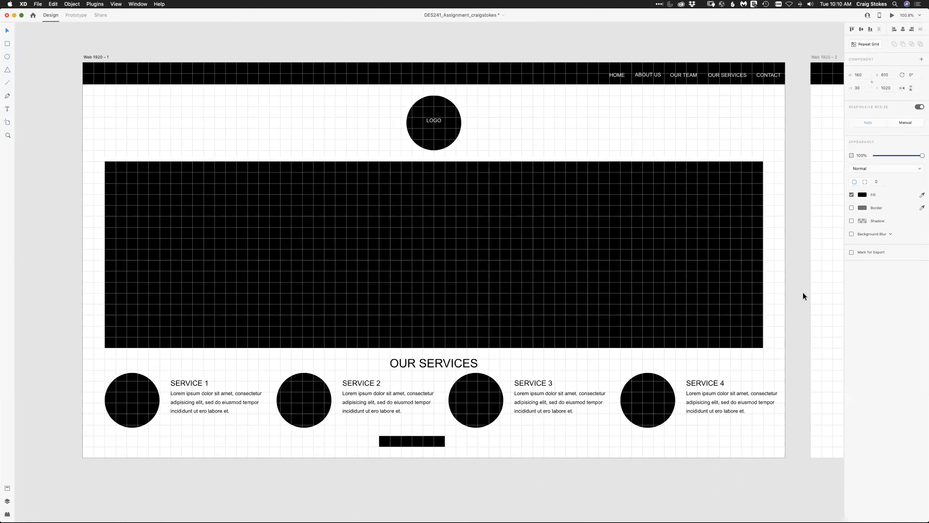
{"action": "left_click", "coordinate": [431, 446]}
{"action": "left_click", "coordinate": [879, 182]}
{"action": "type", "text": "9"}
{"action": "key", "text": "Tab"}
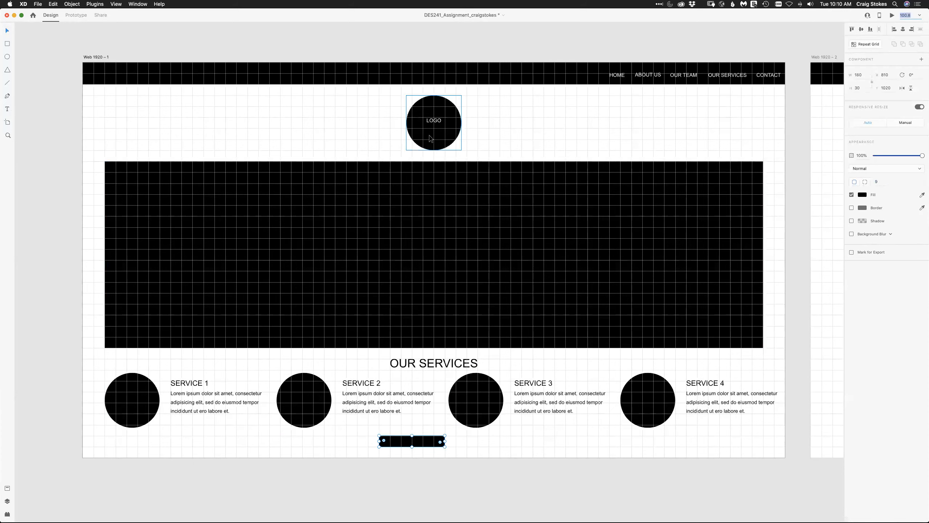
- Add a centre-aligned LEARN MORE text label just below the black button
{"action": "left_click", "coordinate": [8, 135]}
{"action": "left_click_drag", "start_coordinate": [343, 412], "coordinate": [497, 466]}
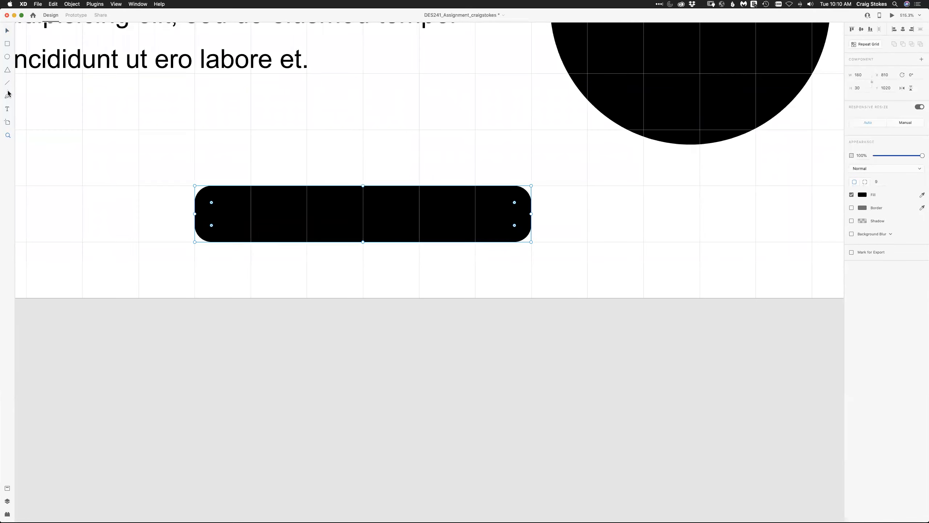
{"action": "left_click", "coordinate": [7, 109]}
{"action": "left_click_drag", "start_coordinate": [281, 268], "coordinate": [457, 291]}
{"action": "type", "text": "L"}
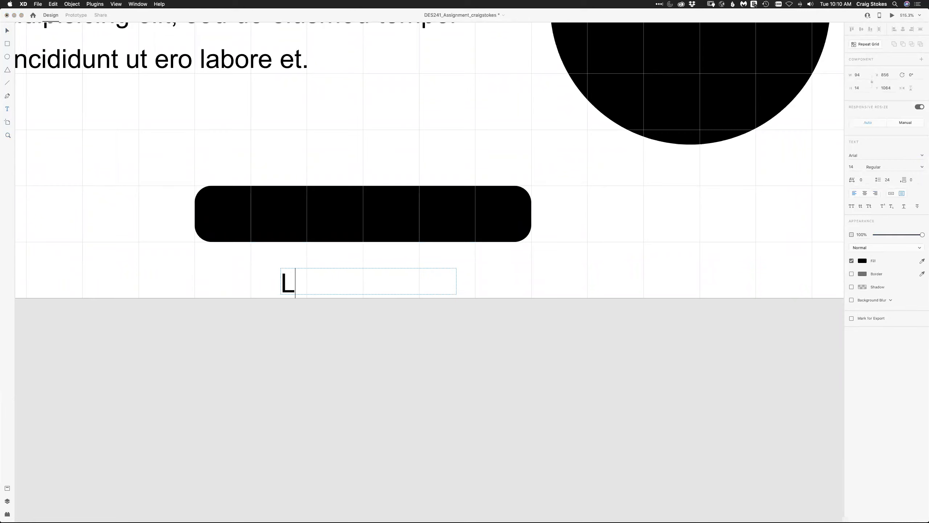
{"action": "type", "text": "EARN MORE"}
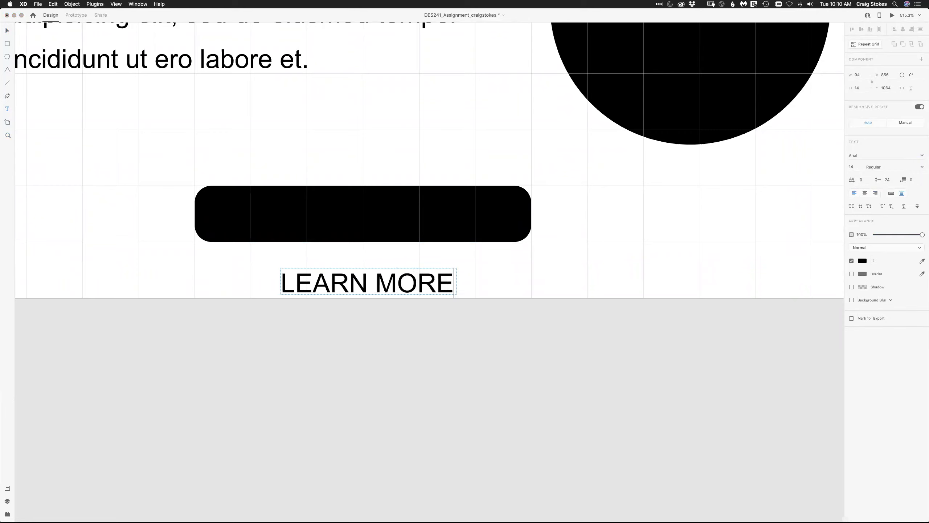
{"action": "key", "text": "super+a"}
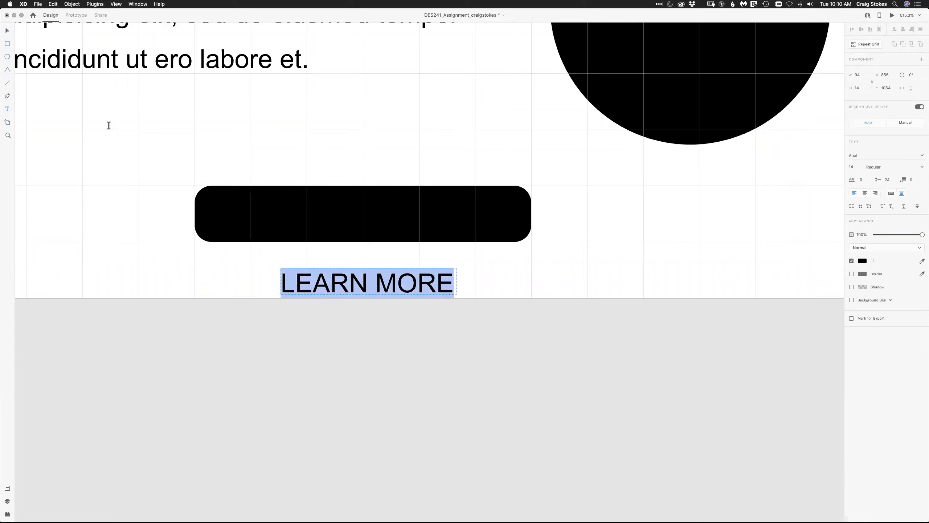
{"action": "left_click", "coordinate": [865, 193]}
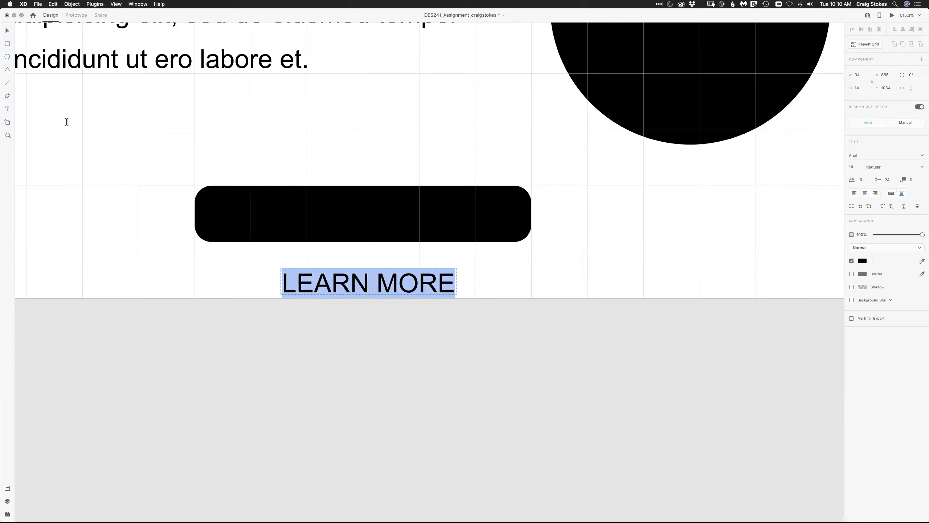
{"action": "key", "text": "Escape"}
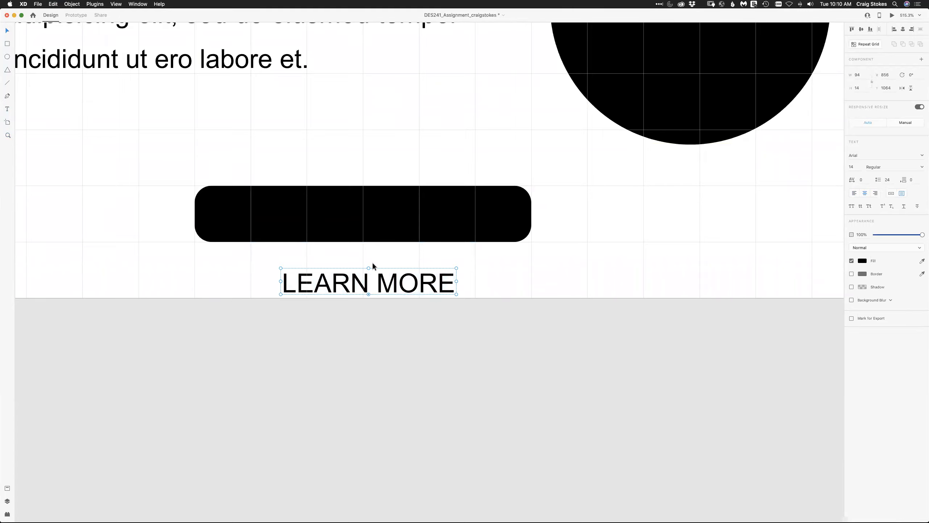
- Change the LEARN MORE label's fill to white and place it on the middle of the black button
{"action": "left_click", "coordinate": [862, 261]}
{"action": "left_click_drag", "start_coordinate": [787, 271], "coordinate": [677, 220]}
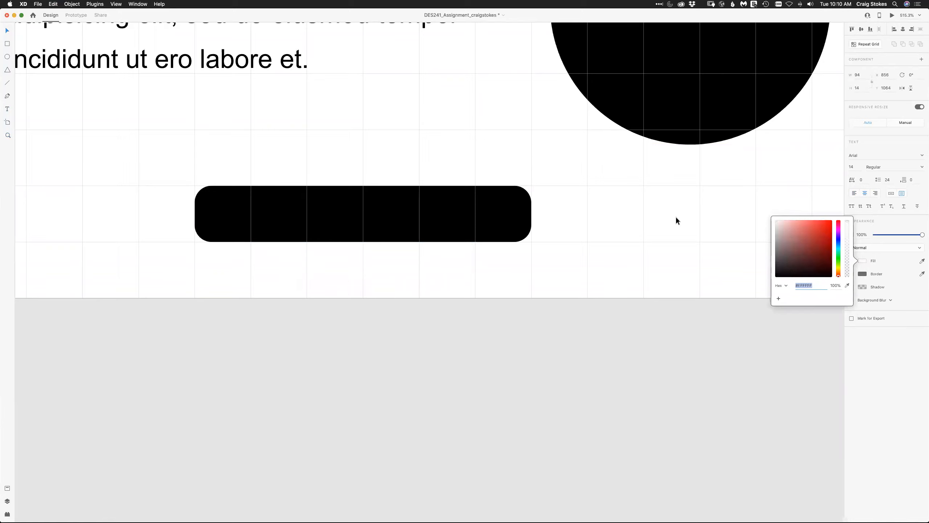
{"action": "left_click", "coordinate": [369, 292]}
{"action": "left_click_drag", "start_coordinate": [379, 287], "coordinate": [376, 222]}
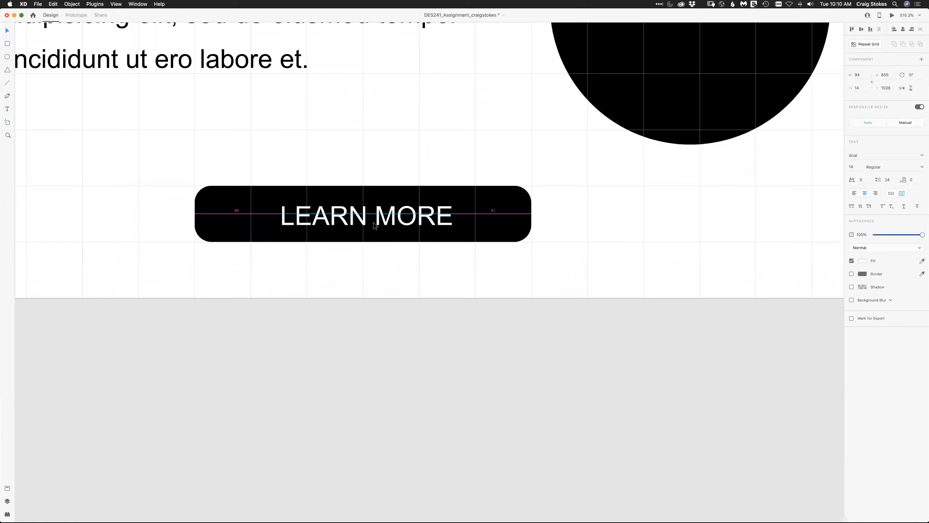
- Move the LEARN MORE button and its label together to the horizontal centre of the homepage artboard
{"action": "key", "text": "super+0"}
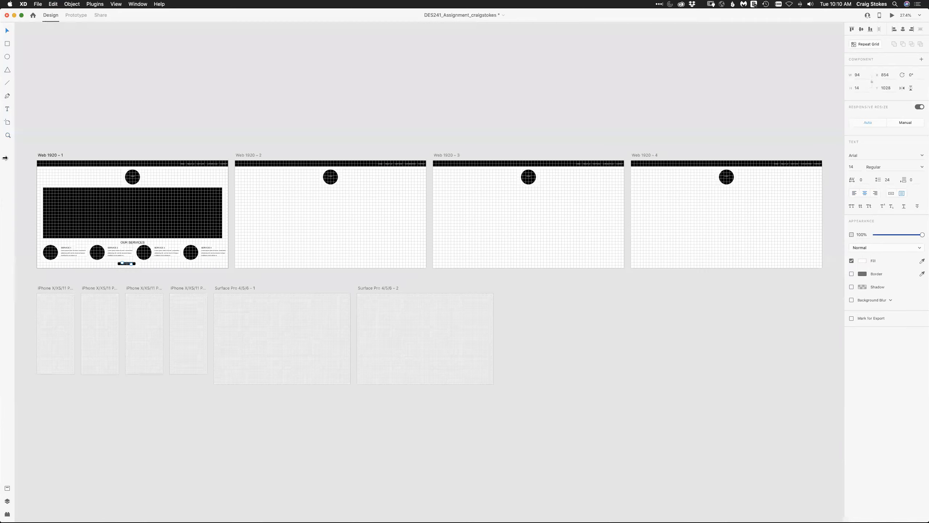
{"action": "left_click", "coordinate": [32, 130]}
{"action": "left_click", "coordinate": [8, 135]}
{"action": "left_click_drag", "start_coordinate": [25, 152], "coordinate": [244, 257]}
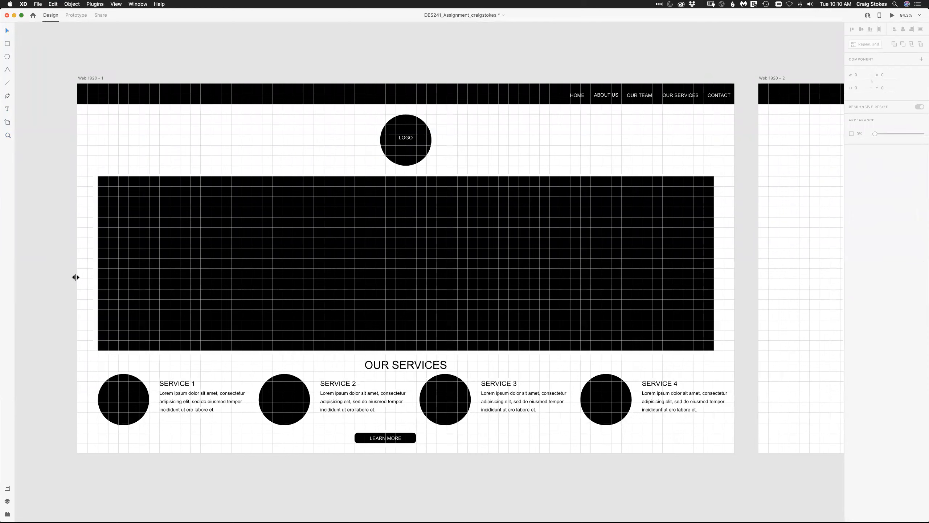
{"action": "left_click", "coordinate": [380, 441]}
{"action": "left_click_drag", "start_coordinate": [381, 441], "coordinate": [401, 442]}
{"action": "left_click", "coordinate": [397, 477]}
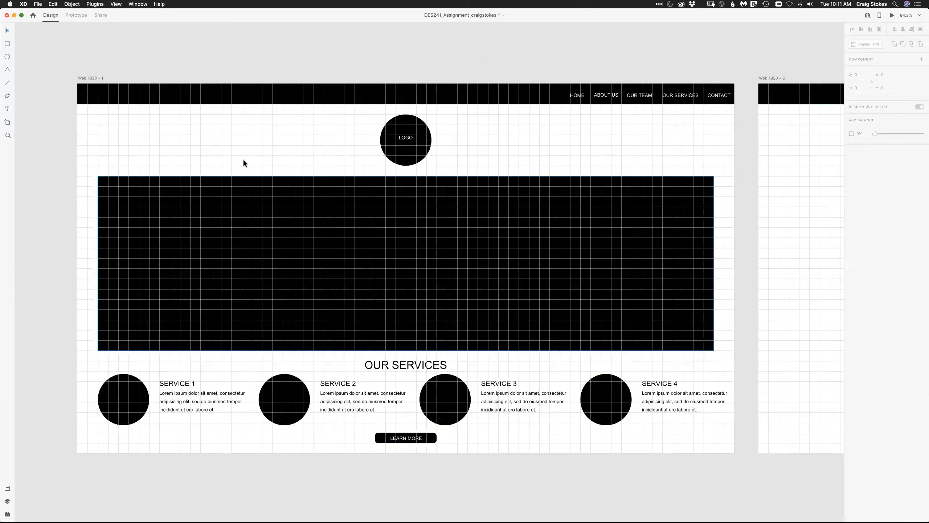
- Switch to the WEEK1_ASSIGNMENT_WIREFRAME document and examine its OUR SERVICES artboard
{"action": "left_click", "coordinate": [138, 5]}
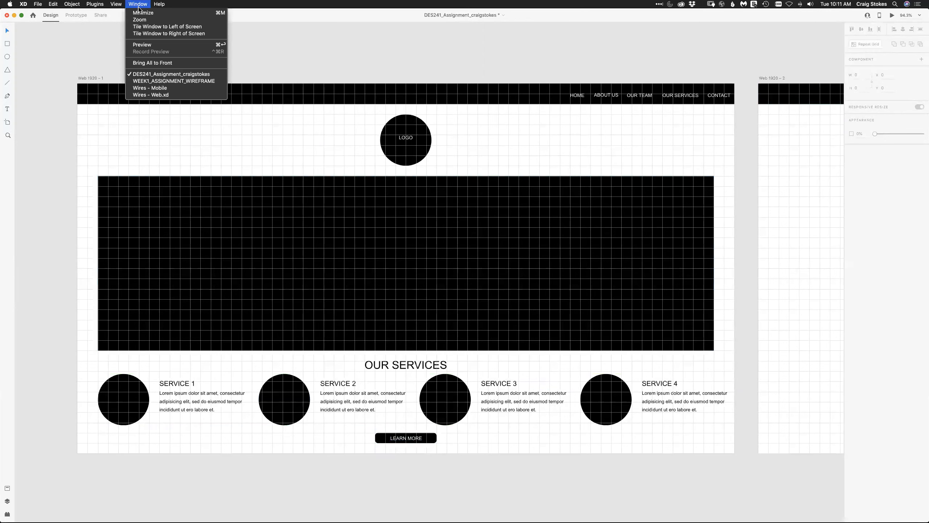
{"action": "left_click", "coordinate": [151, 81]}
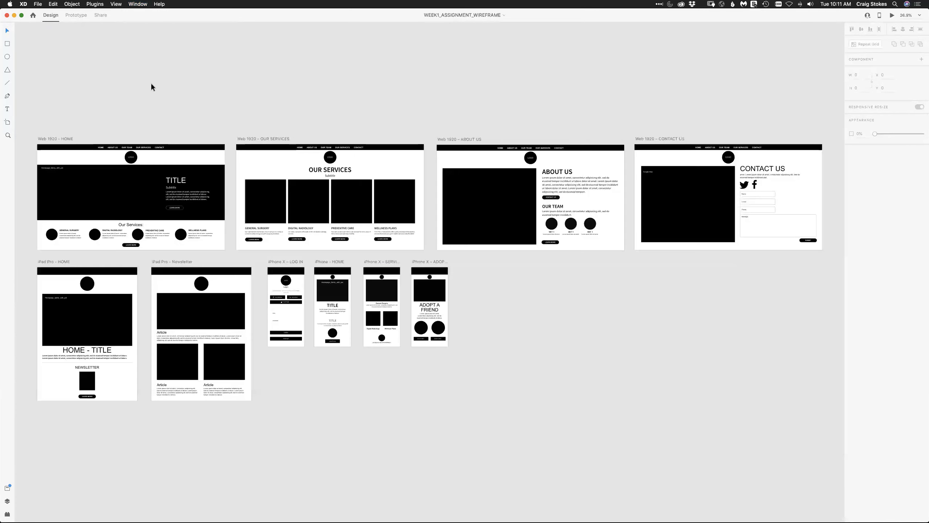
{"action": "left_click", "coordinate": [7, 135]}
{"action": "left_click_drag", "start_coordinate": [210, 129], "coordinate": [392, 248]}
{"action": "left_click", "coordinate": [7, 30]}
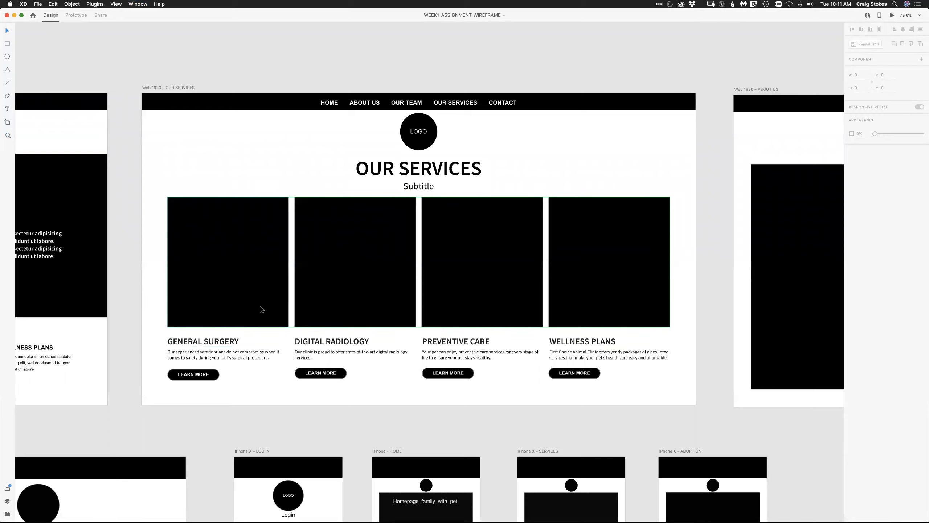
- Switch to Adobe Bridge to review the client's service images in the FIRST_CHOICE folder, and return to Adobe XD
{"action": "mouse_move", "coordinate": [385, 517]}
{"action": "left_click", "coordinate": [444, 515]}
{"action": "key", "text": "Right"}
{"action": "key", "text": "Right"}
{"action": "key", "text": "Right"}
{"action": "key", "text": "Right"}
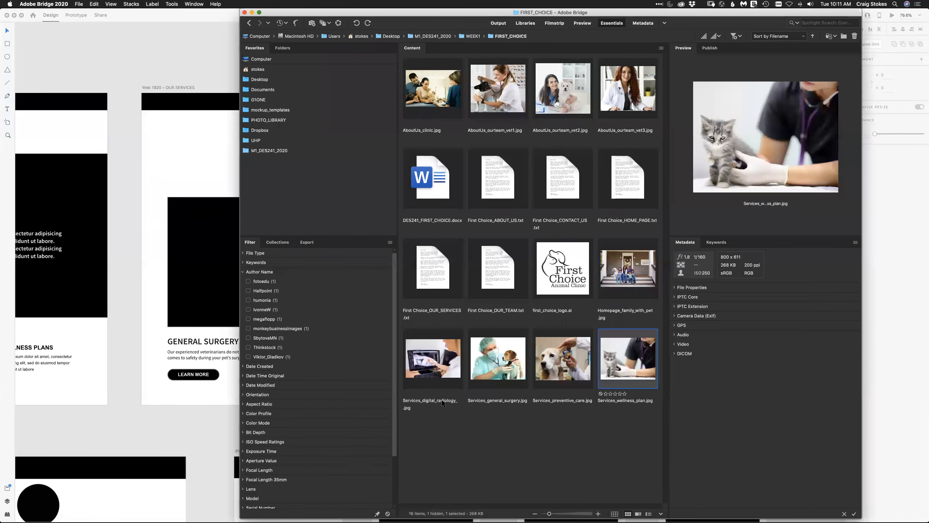
{"action": "left_click", "coordinate": [197, 173]}
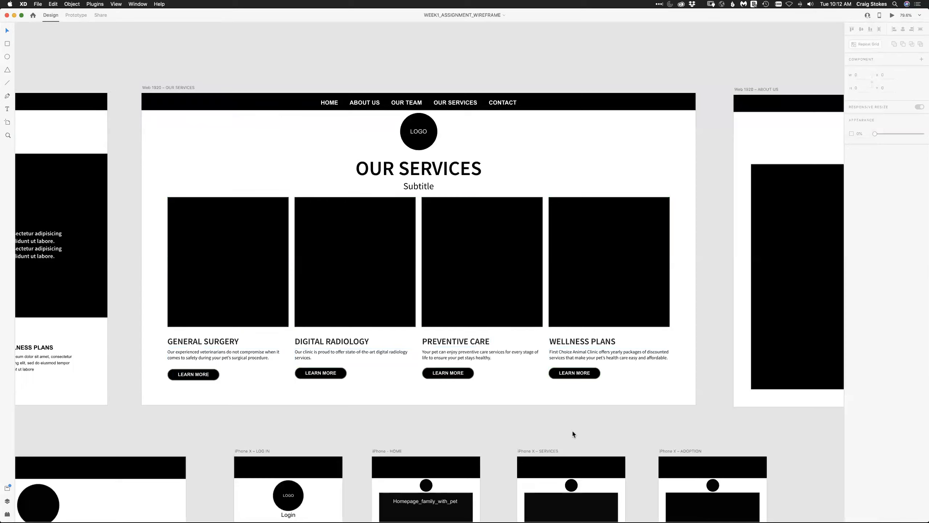
- Examine the layouts of the ABOUT US and CONTACT US artboards in the reference wireframe
{"action": "left_click_drag", "start_coordinate": [441, 423], "coordinate": [62, 417]}
{"action": "left_click_drag", "start_coordinate": [539, 440], "coordinate": [330, 435]}
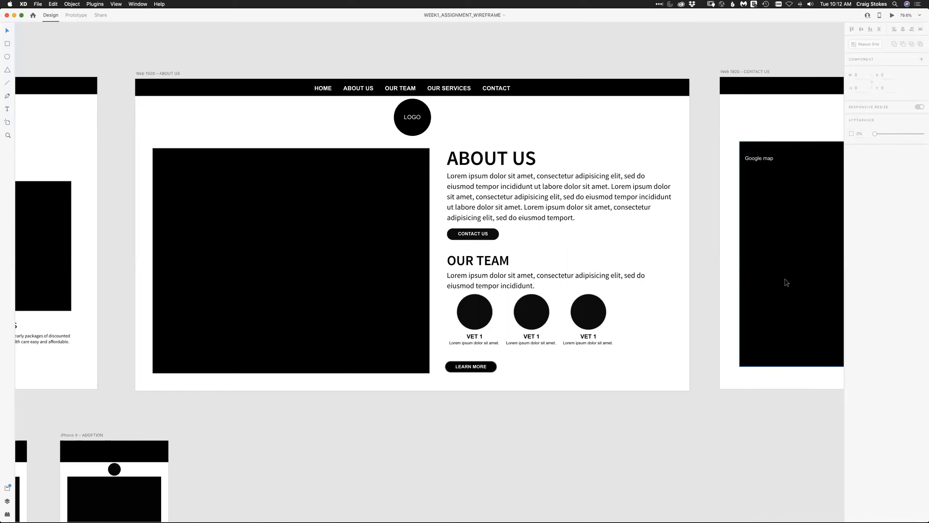
{"action": "left_click_drag", "start_coordinate": [581, 452], "coordinate": [240, 447]}
{"action": "scroll", "coordinate": [239, 447], "scroll_direction": "right", "scroll_amount": 5}
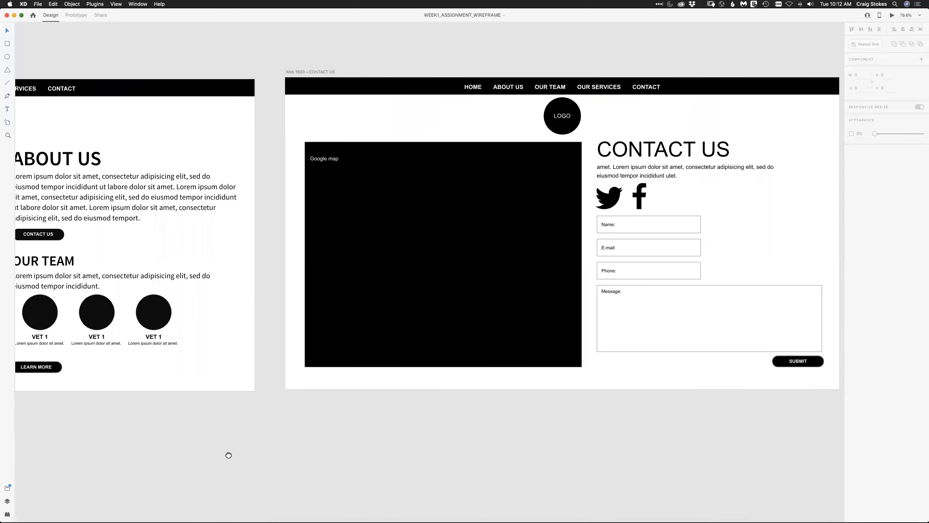
{"action": "scroll", "coordinate": [197, 454], "scroll_direction": "right", "scroll_amount": 2}
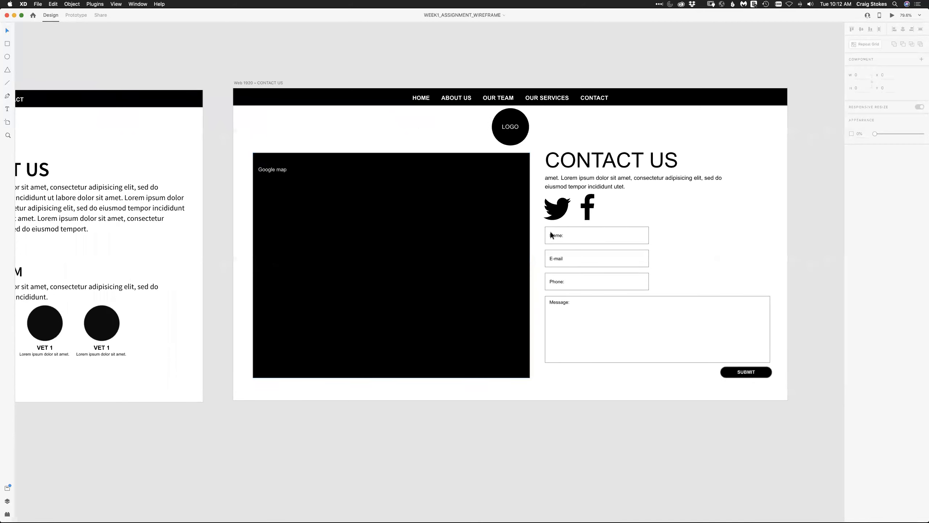
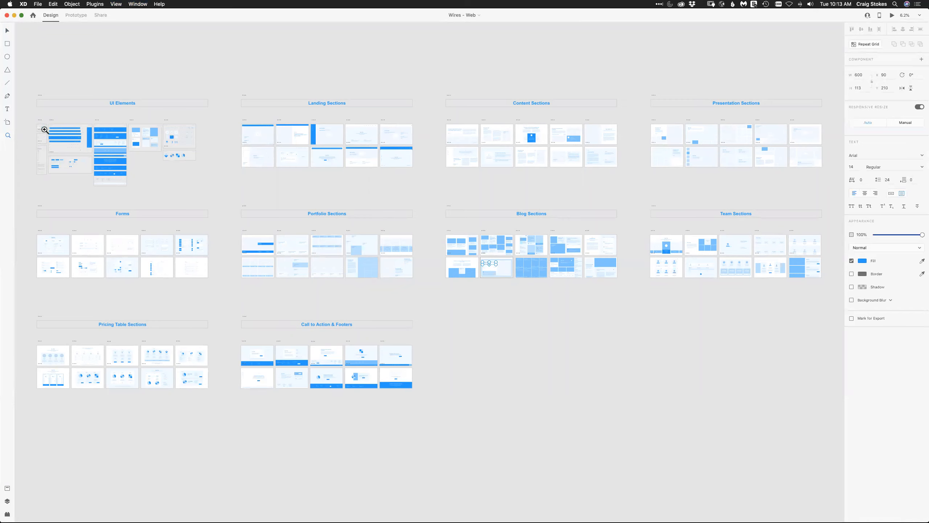
- Copy the Twitter icon from the Wires - Web kit's Icons artboard and paste it onto the Web 1920 – 4 artboard of the DES241 assignment
{"action": "left_click", "coordinate": [7, 31]}
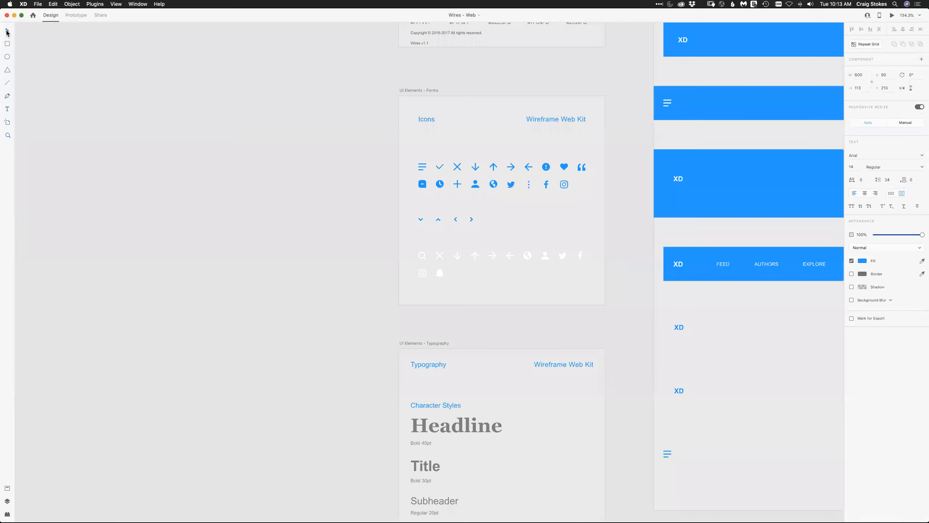
{"action": "left_click", "coordinate": [510, 184]}
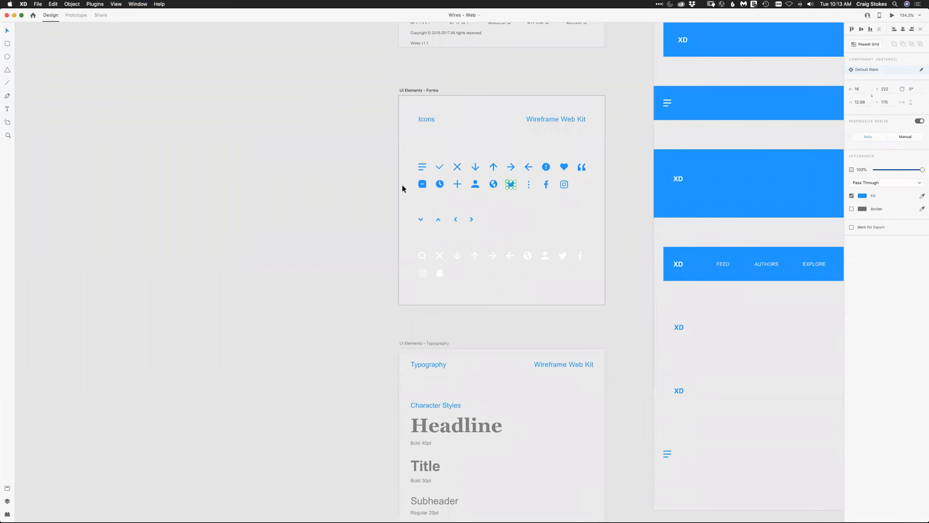
{"action": "left_click", "coordinate": [139, 5]}
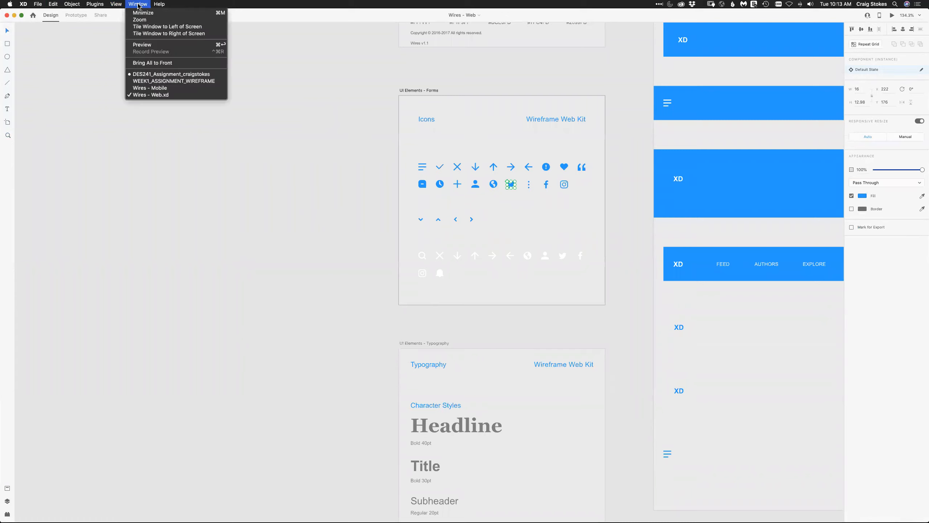
{"action": "left_click", "coordinate": [150, 74]}
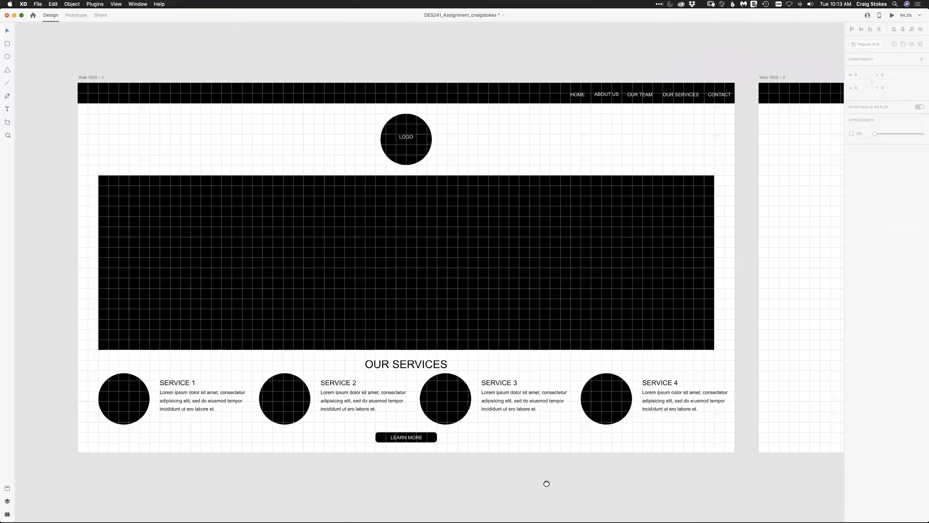
{"action": "scroll", "coordinate": [546, 483], "scroll_direction": "right", "scroll_amount": 20}
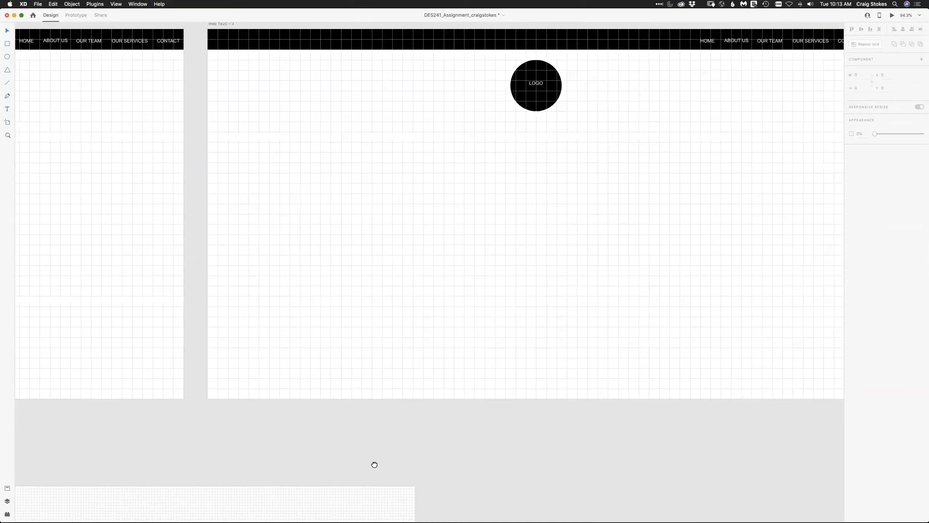
{"action": "scroll", "coordinate": [374, 464], "scroll_direction": "right", "scroll_amount": 15}
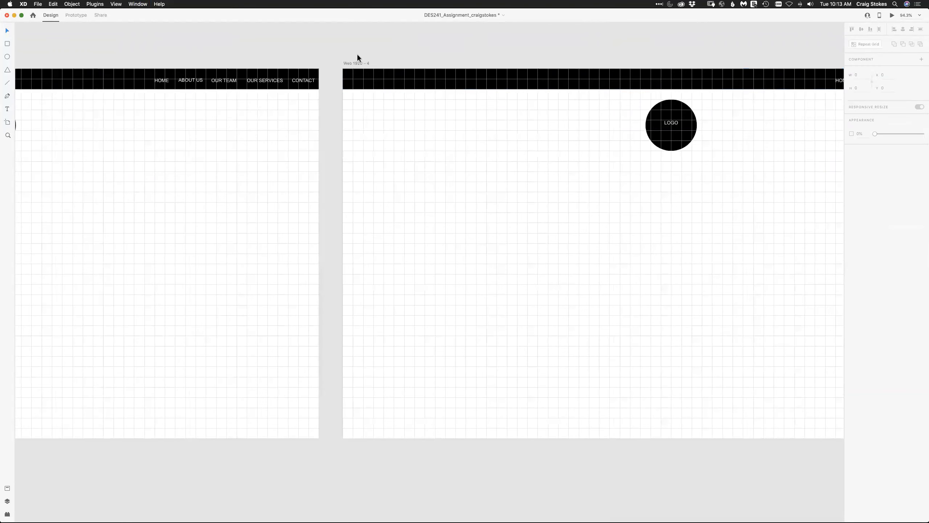
{"action": "left_click", "coordinate": [354, 64]}
{"action": "key", "text": "super+v"}
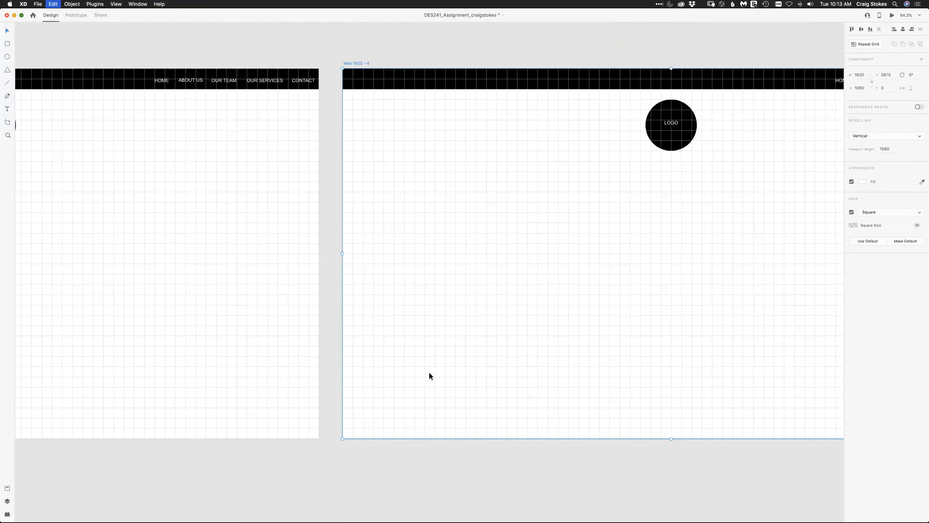
- Enlarge the pasted Twitter icon and set its fill to black, #000000
{"action": "left_click_drag", "start_coordinate": [424, 135], "coordinate": [449, 161]}
{"action": "left_click", "coordinate": [862, 196]}
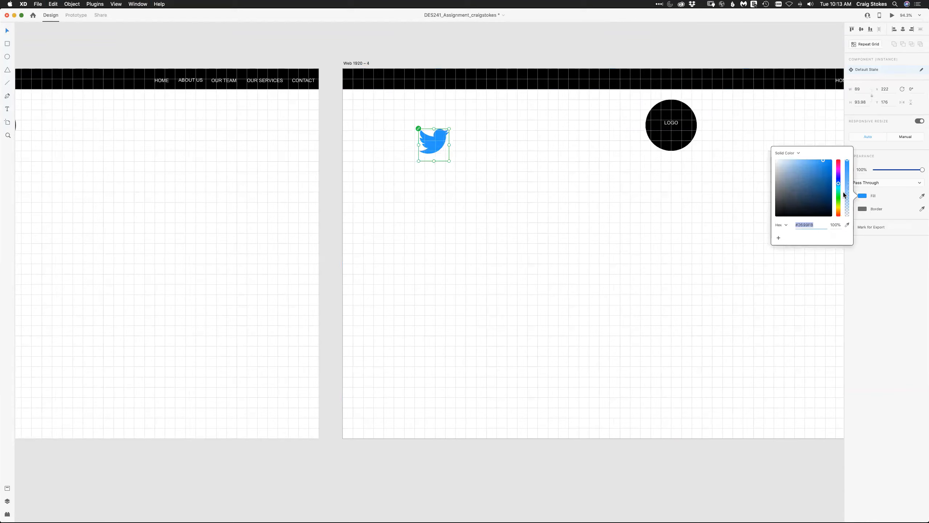
{"action": "left_click_drag", "start_coordinate": [800, 215], "coordinate": [775, 217]}
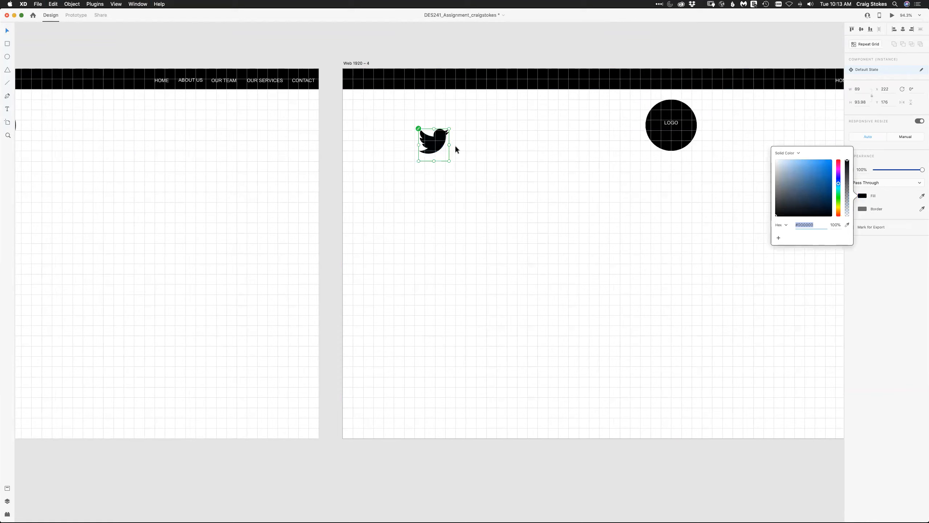
- Move the black Twitter icon below and left of the LOGO circle, and delete it from the artboard
{"action": "left_click_drag", "start_coordinate": [435, 146], "coordinate": [610, 274]}
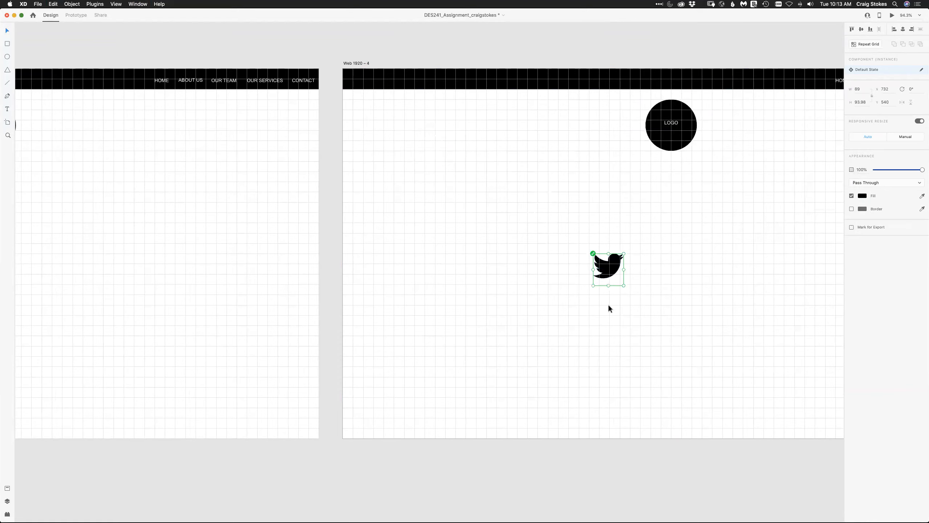
{"action": "key", "text": "Delete"}
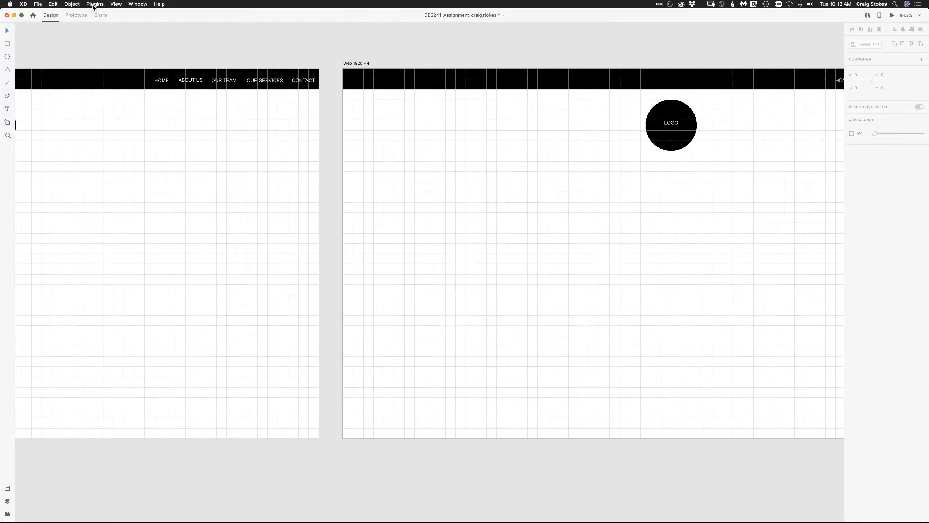
- Switch to the WEEK1_ASSIGNMENT_WIREFRAME document and compare its ABOUT US and CONTACT US artboards
{"action": "left_click", "coordinate": [137, 4]}
{"action": "left_click", "coordinate": [150, 81]}
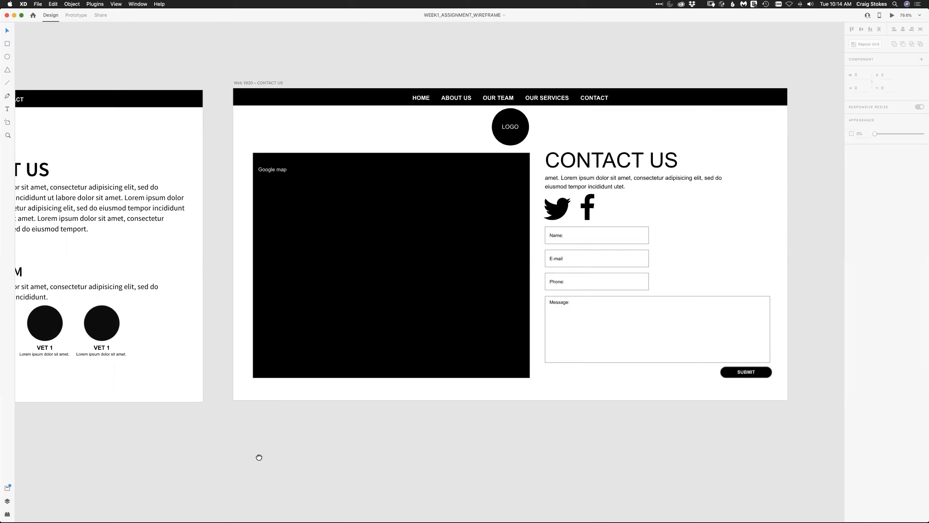
{"action": "scroll", "coordinate": [260, 456], "scroll_direction": "left", "scroll_amount": 10}
{"action": "scroll", "coordinate": [490, 419], "scroll_direction": "right", "scroll_amount": 10}
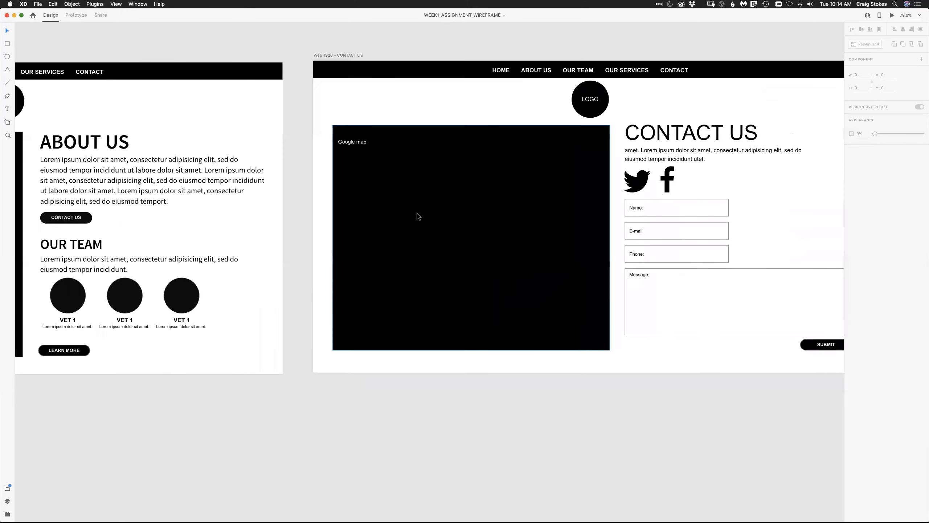
- Examine the iPad Pro HOME and Newsletter artboards in the reference wireframe, and bring the iPhone artboards into view
{"action": "key", "text": "super+0"}
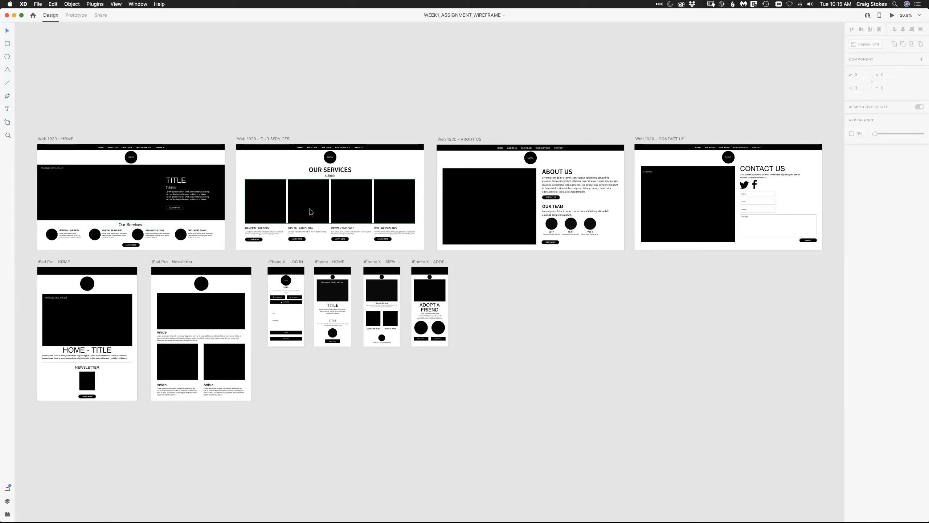
{"action": "left_click", "coordinate": [7, 137]}
{"action": "left_click_drag", "start_coordinate": [31, 254], "coordinate": [276, 430]}
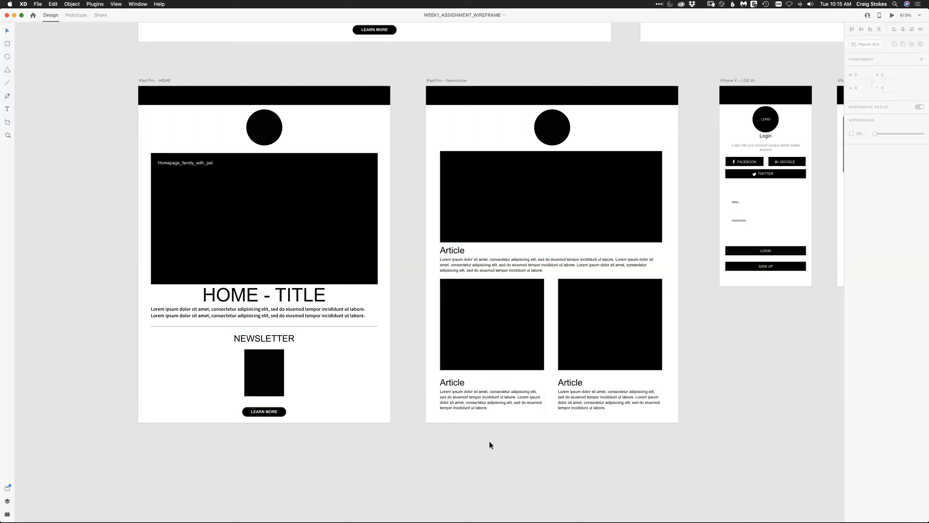
{"action": "scroll", "coordinate": [655, 460], "scroll_direction": "right", "scroll_amount": 10}
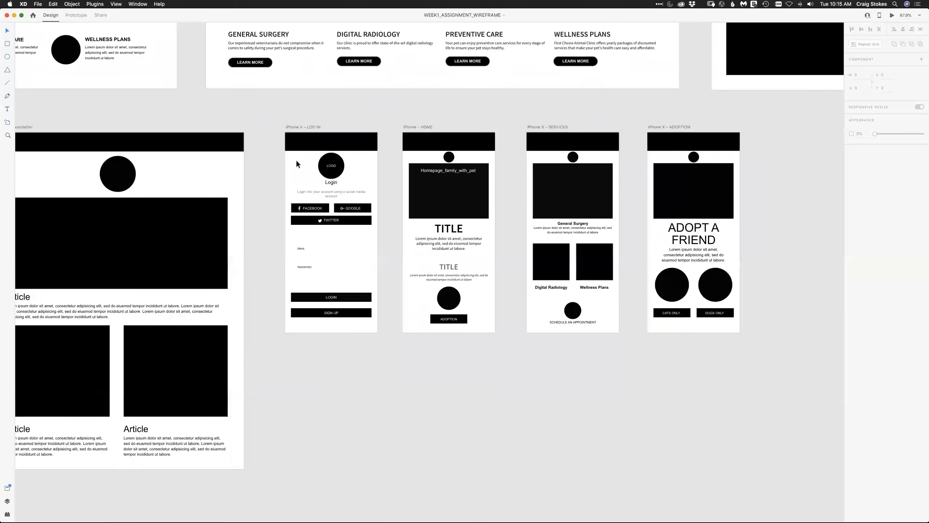
- Inspect the header bars of the four iPhone artboards and the Homepage_family_with_pet placeholder on iPhone HOME
{"action": "left_click", "coordinate": [297, 144]}
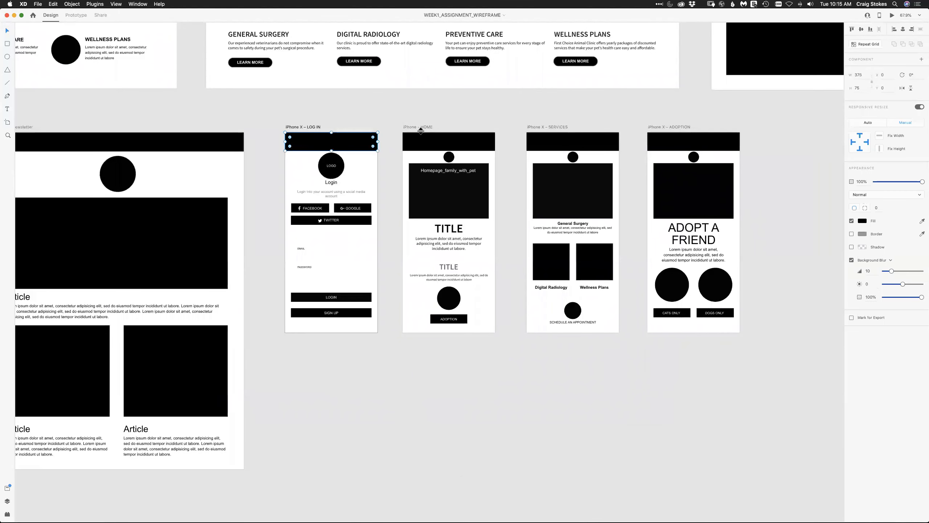
{"action": "left_click", "coordinate": [486, 138]}
{"action": "left_click", "coordinate": [594, 139]}
{"action": "left_click", "coordinate": [670, 143]}
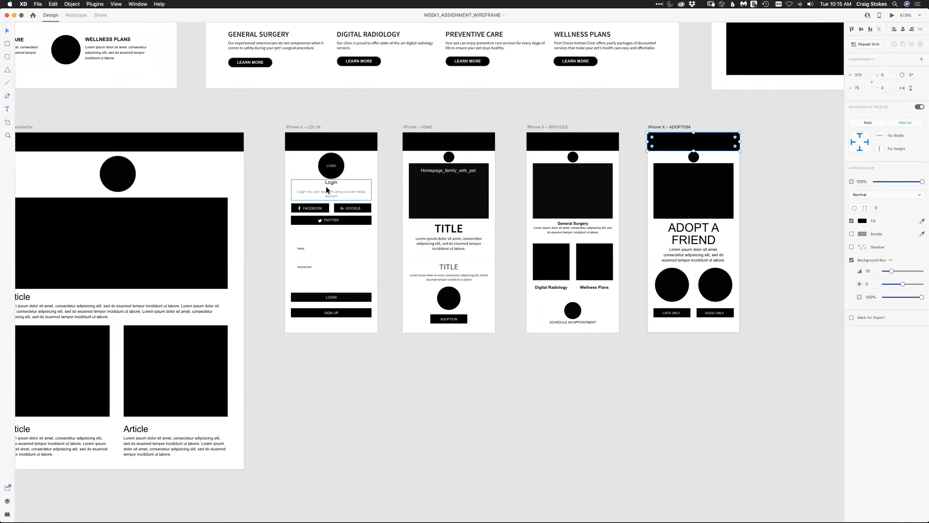
{"action": "left_click", "coordinate": [356, 417]}
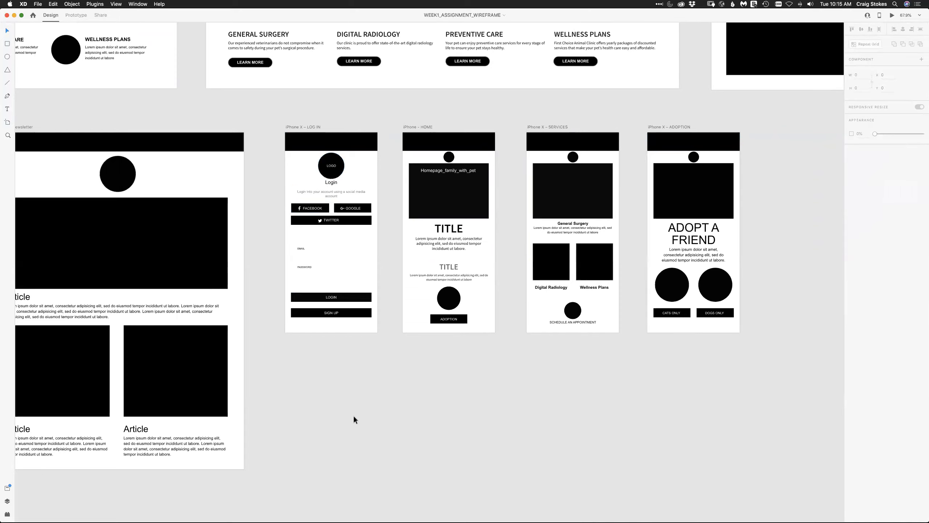
{"action": "left_click", "coordinate": [426, 211]}
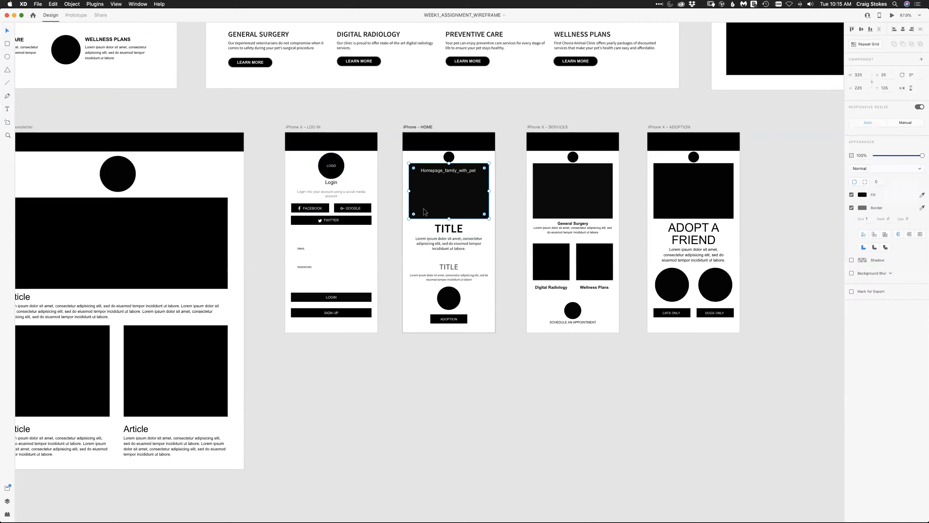
- Switch to Adobe Bridge and preview the About Us and home page images in the QUALITY_TRAVEL folder
{"action": "left_click", "coordinate": [443, 515]}
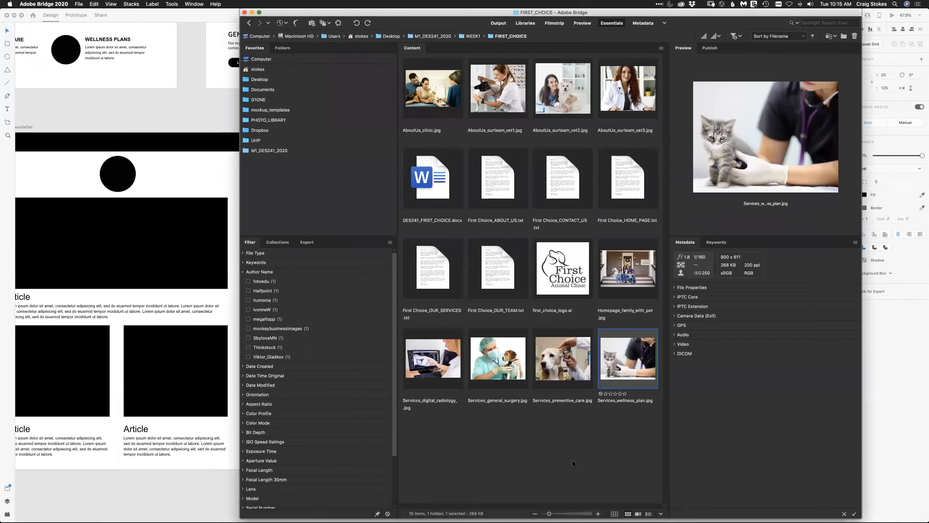
{"action": "left_click", "coordinate": [563, 443]}
{"action": "left_click", "coordinate": [472, 37]}
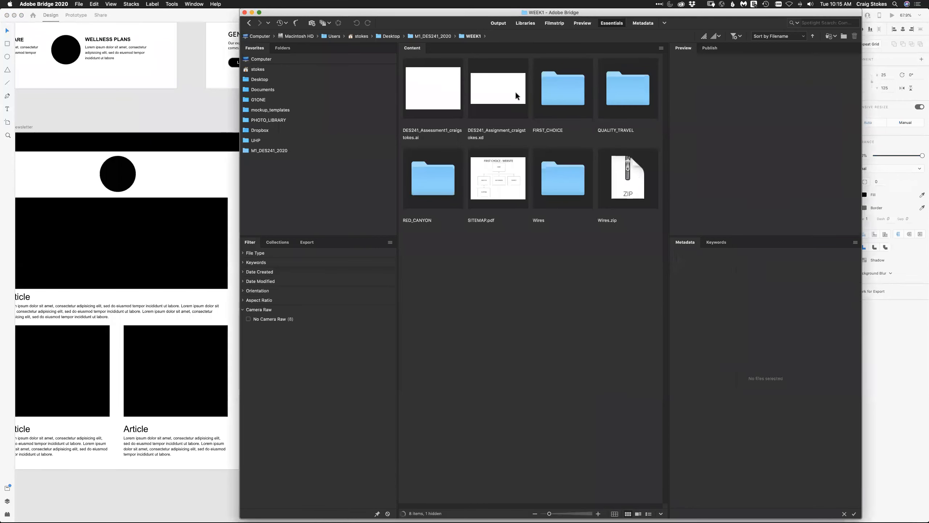
{"action": "left_click", "coordinate": [614, 94]}
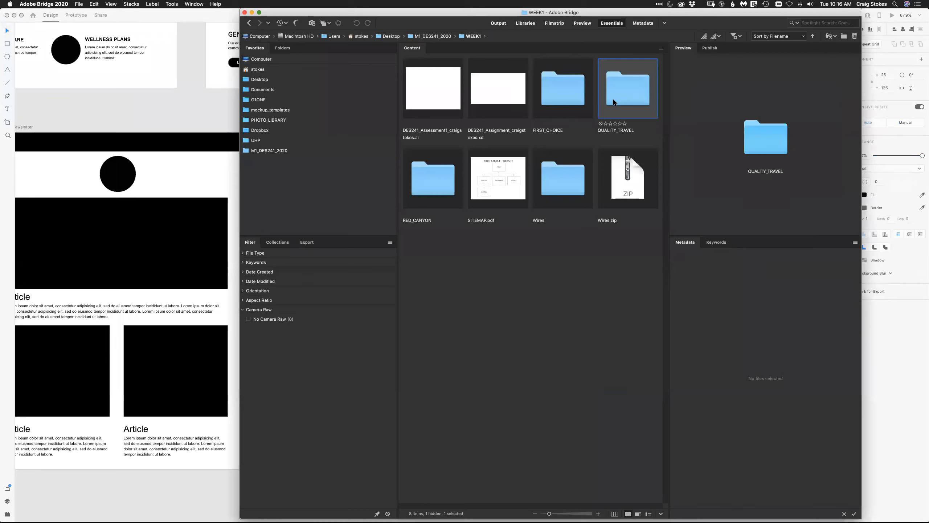
{"action": "double_click", "coordinate": [614, 96]}
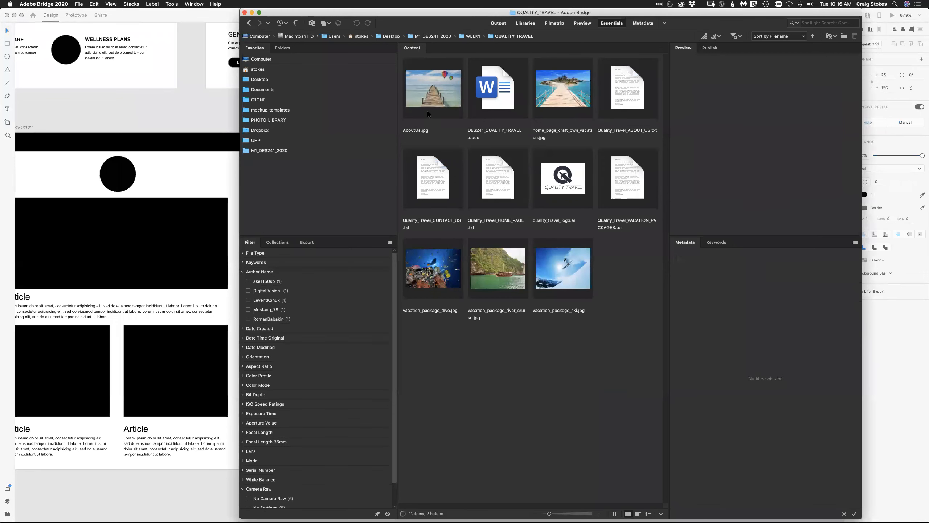
{"action": "left_click", "coordinate": [427, 98]}
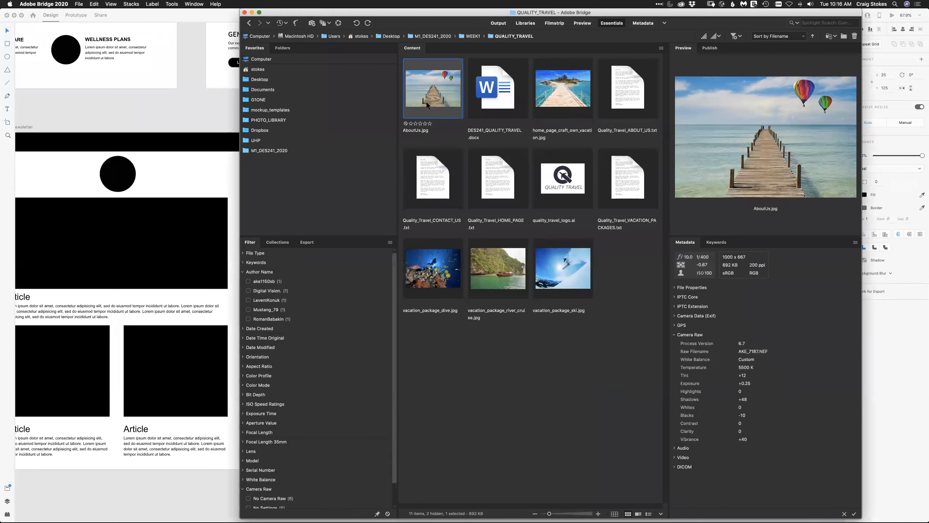
{"action": "left_click", "coordinate": [559, 96]}
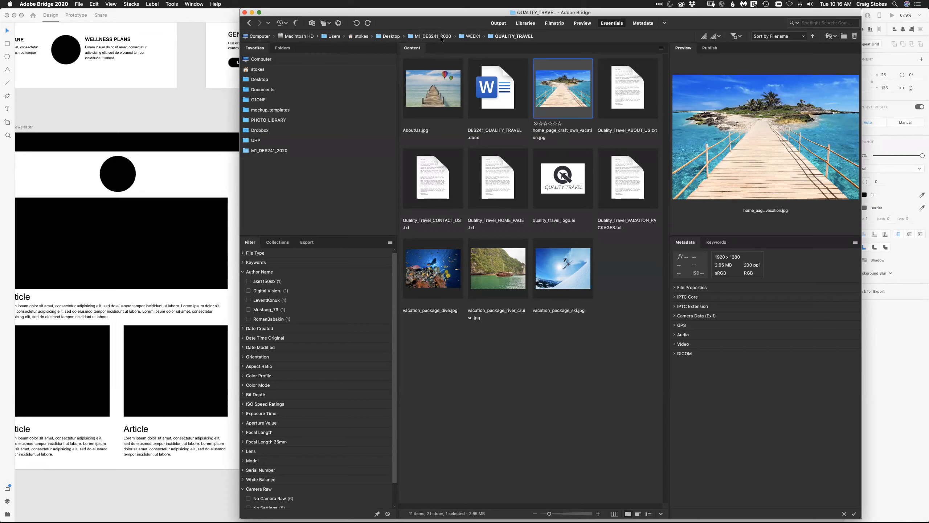
- Open the RED_CANYON folder in WEEK1 to review its client files, and return to the wireframe in Adobe XD
{"action": "left_click", "coordinate": [471, 37]}
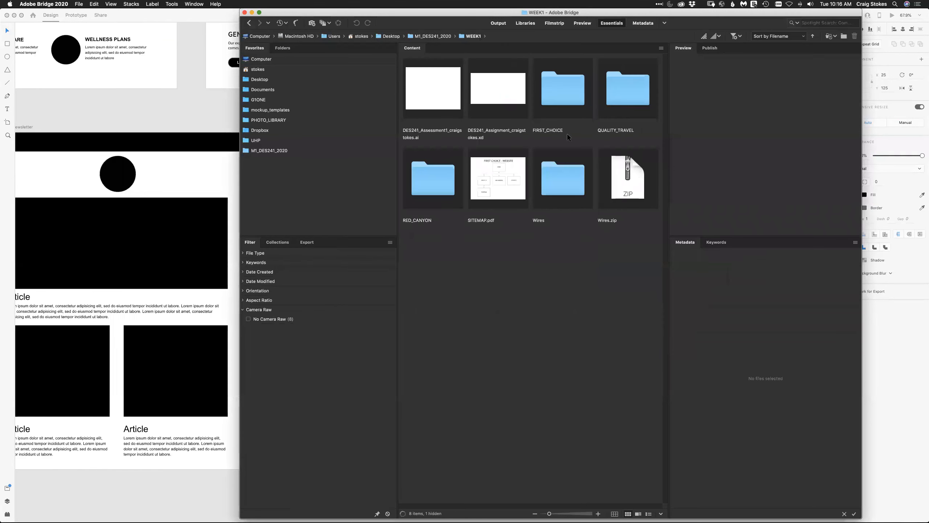
{"action": "double_click", "coordinate": [426, 196]}
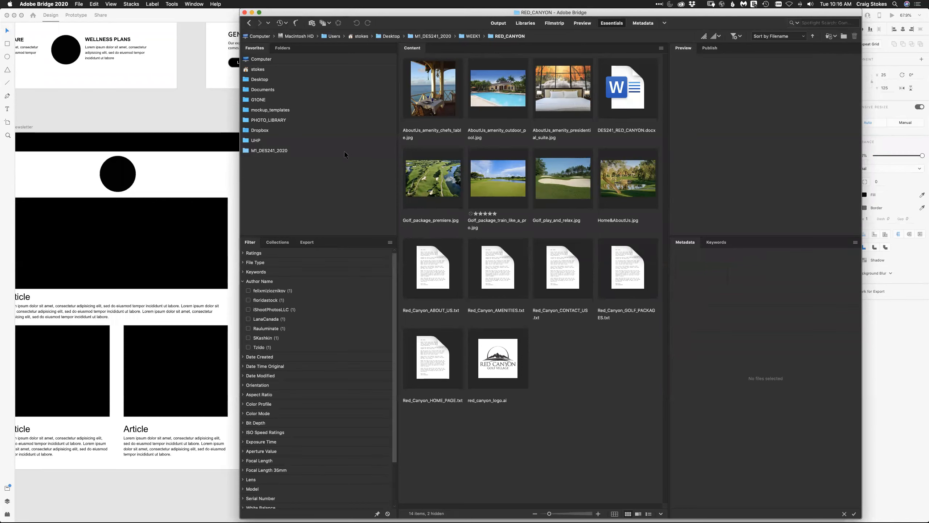
{"action": "left_click", "coordinate": [206, 118]}
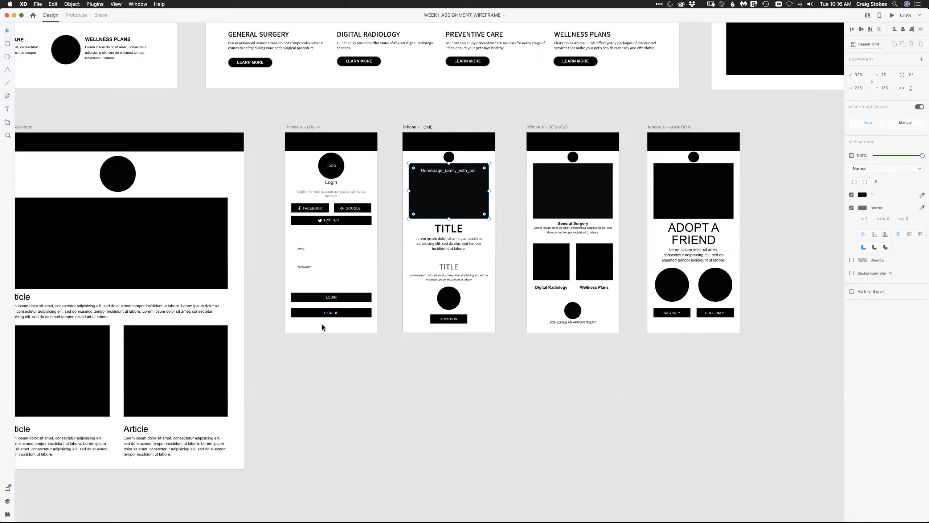
{"action": "left_click", "coordinate": [364, 407]}
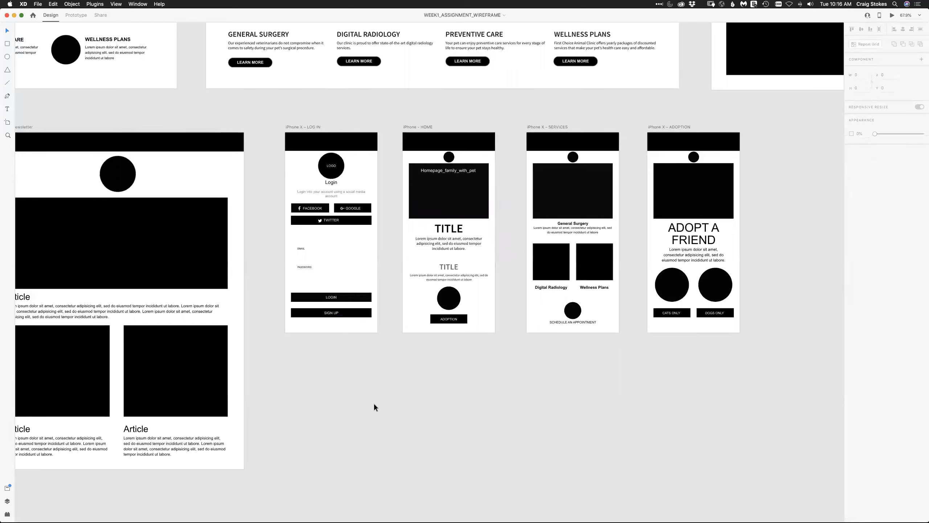
- Examine the Web 1920 – HOME artboard and the overall set of artboards in the reference wireframe
{"action": "left_click_drag", "start_coordinate": [313, 382], "coordinate": [551, 438]}
{"action": "left_click_drag", "start_coordinate": [207, 171], "coordinate": [519, 219]}
{"action": "left_click_drag", "start_coordinate": [231, 213], "coordinate": [114, 430]}
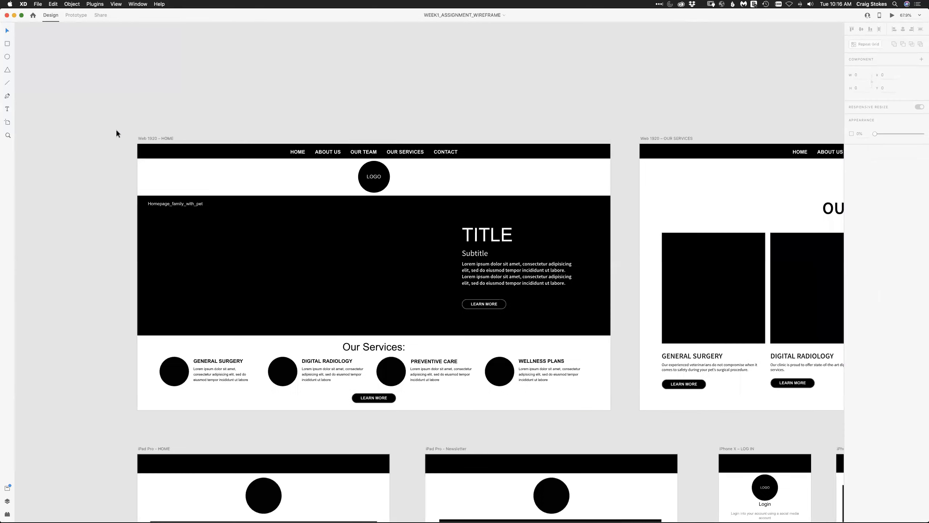
{"action": "key", "text": "super+0"}
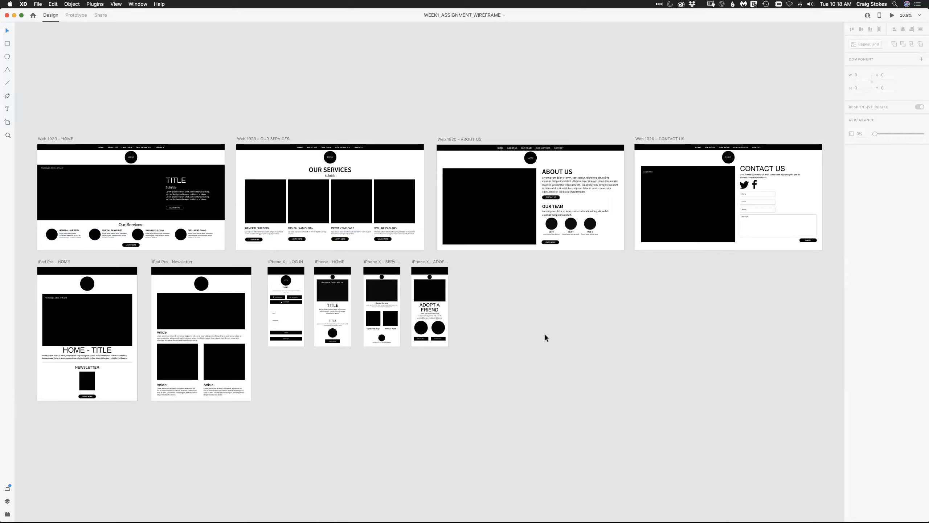
- Examine the NEWSLETTER section of the iPad Pro HOME artboard and the article blocks of the iPad Pro Newsletter artboard
{"action": "left_click", "coordinate": [8, 135]}
{"action": "left_click_drag", "start_coordinate": [261, 259], "coordinate": [455, 311]}
{"action": "left_click", "coordinate": [6, 29]}
{"action": "key", "text": "space"}
{"action": "left_click_drag", "start_coordinate": [268, 452], "coordinate": [774, 289]}
{"action": "left_click_drag", "start_coordinate": [207, 431], "coordinate": [404, 431]}
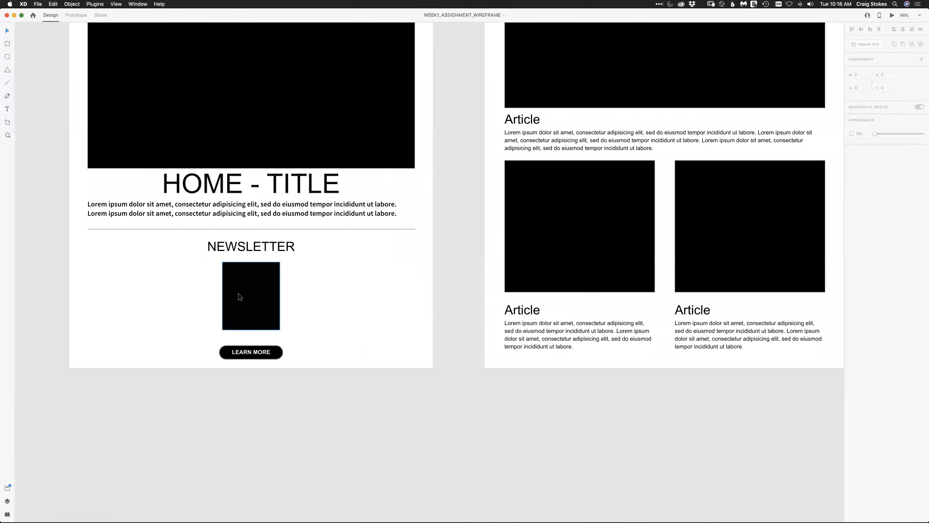
{"action": "key", "text": "super+minus"}
{"action": "key", "text": "super+minus"}
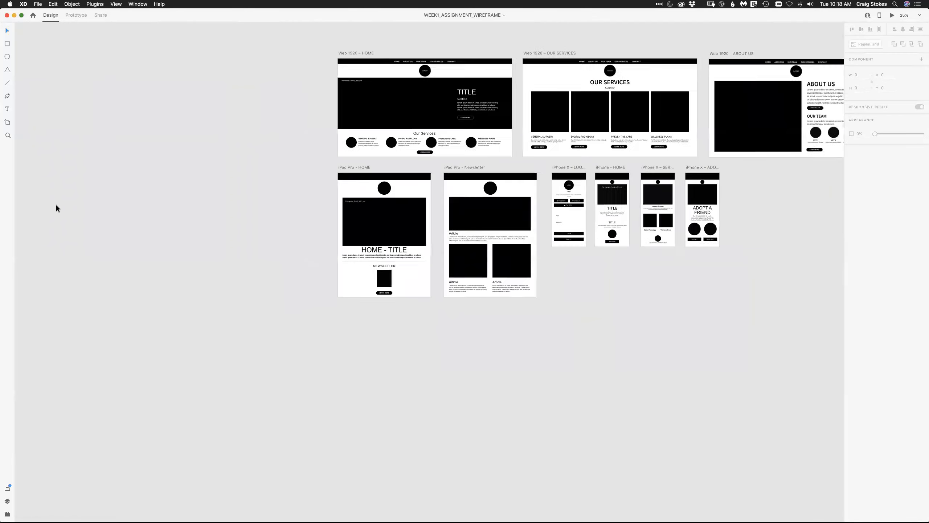
{"action": "key", "text": "super+0"}
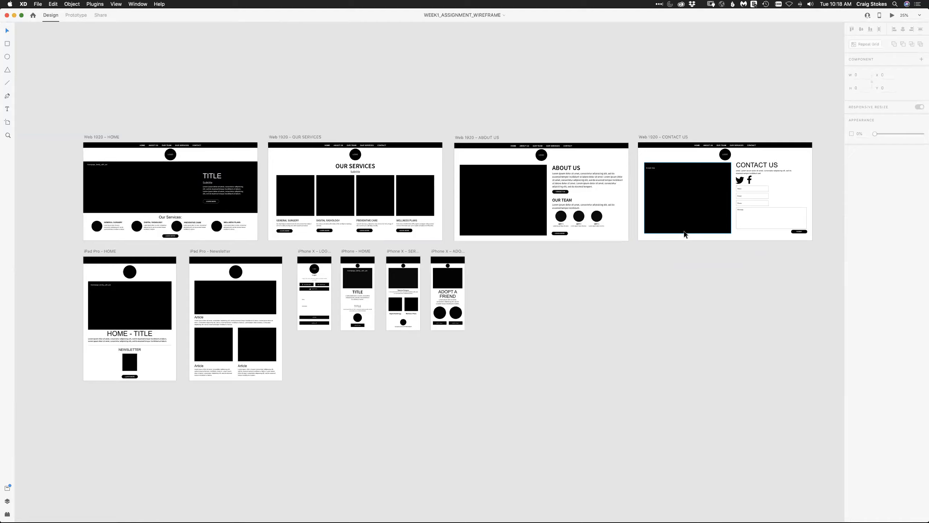
- Examine the iPhone HOME, SERVICES and ADOPTION artboards up close
{"action": "key", "text": "z"}
{"action": "left_click_drag", "start_coordinate": [335, 249], "coordinate": [480, 347]}
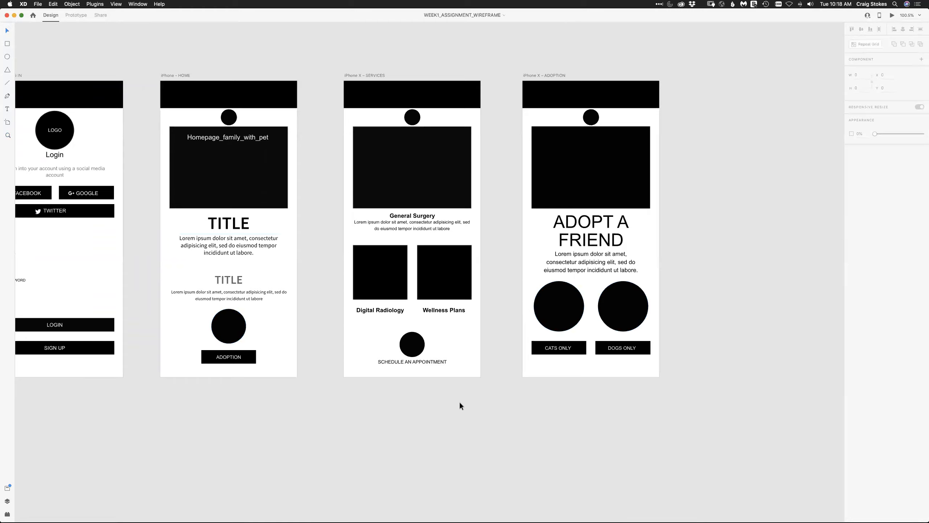
{"action": "key", "text": "super+minus"}
{"action": "key", "text": "super+minus"}
{"action": "key", "text": "super+minus"}
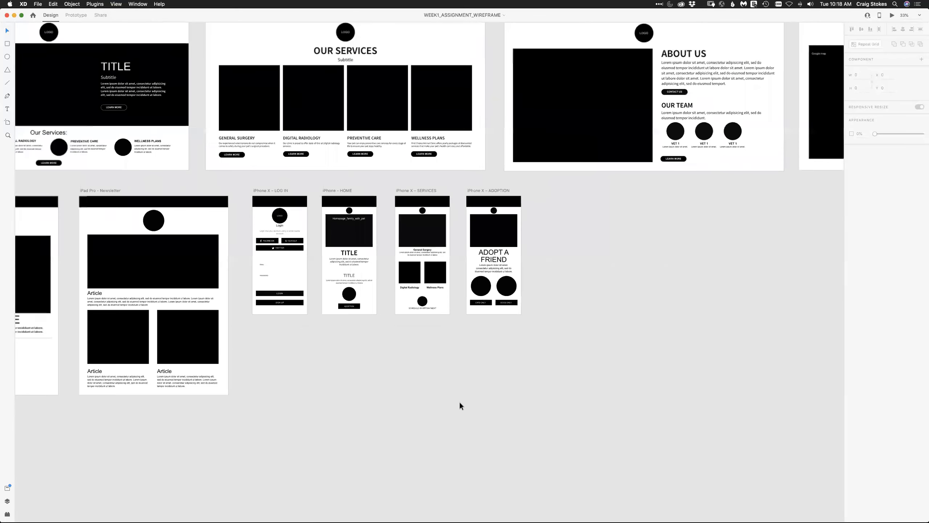